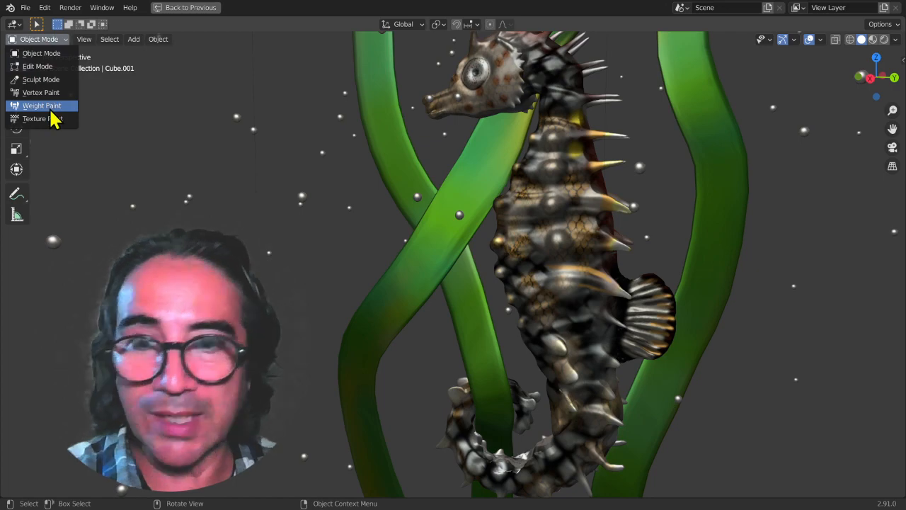
Step: Examine the finished seahorse model's head, spines and body from several angles
{"action": "scroll", "coordinate": [628, 295], "scroll_direction": "up", "scroll_amount": 3}
{"action": "mouse_move", "coordinate": [628, 295]}
{"action": "middle_mouse_down"}
{"action": "mouse_move", "coordinate": [715, 295]}
{"action": "mouse_move", "coordinate": [597, 293]}
{"action": "mouse_move", "coordinate": [626, 283]}
{"action": "mouse_move", "coordinate": [629, 298]}
{"action": "mouse_move", "coordinate": [601, 311]}
{"action": "mouse_move", "coordinate": [630, 286]}
{"action": "middle_mouse_up"}
{"action": "middle_click_drag", "start_coordinate": [729, 173], "coordinate": [572, 325]}
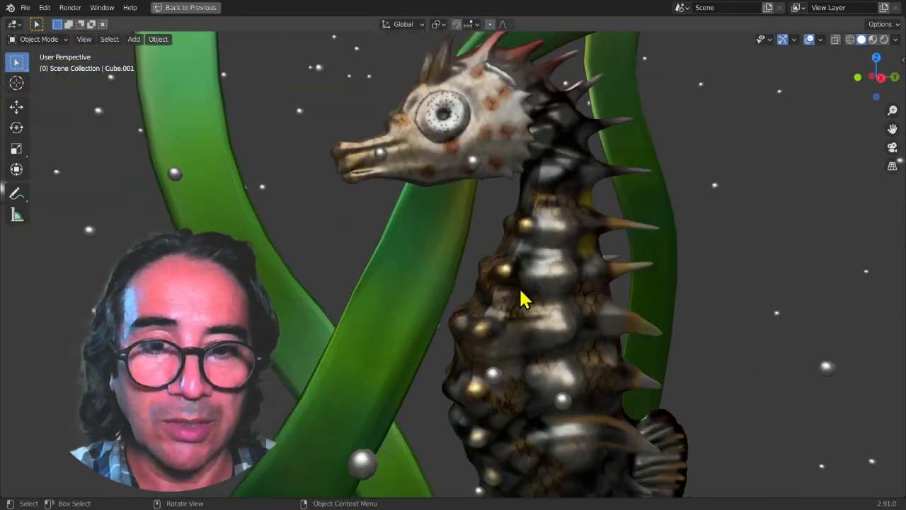
{"action": "middle_click_drag", "start_coordinate": [522, 297], "coordinate": [616, 404]}
{"action": "scroll", "coordinate": [582, 396], "scroll_direction": "down", "scroll_amount": 2}
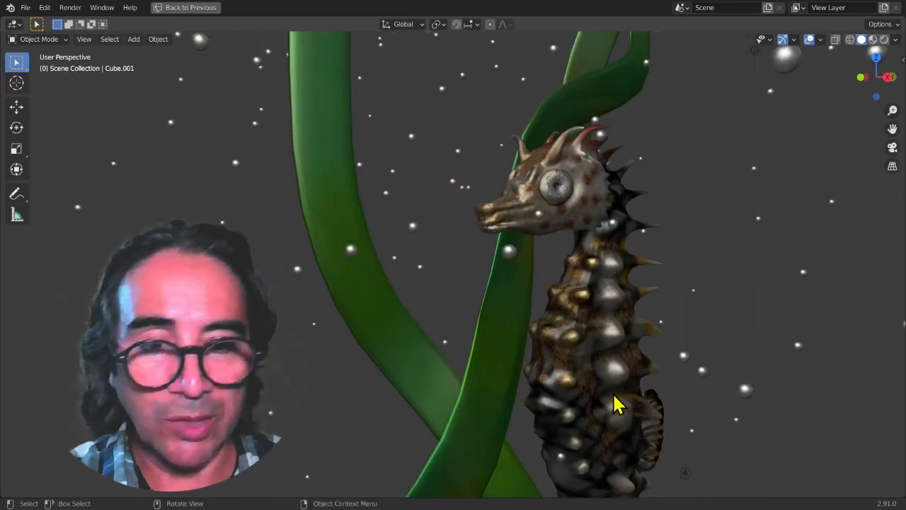
{"action": "middle_click_drag", "start_coordinate": [662, 371], "coordinate": [597, 347]}
{"action": "left_click", "coordinate": [550, 332]}
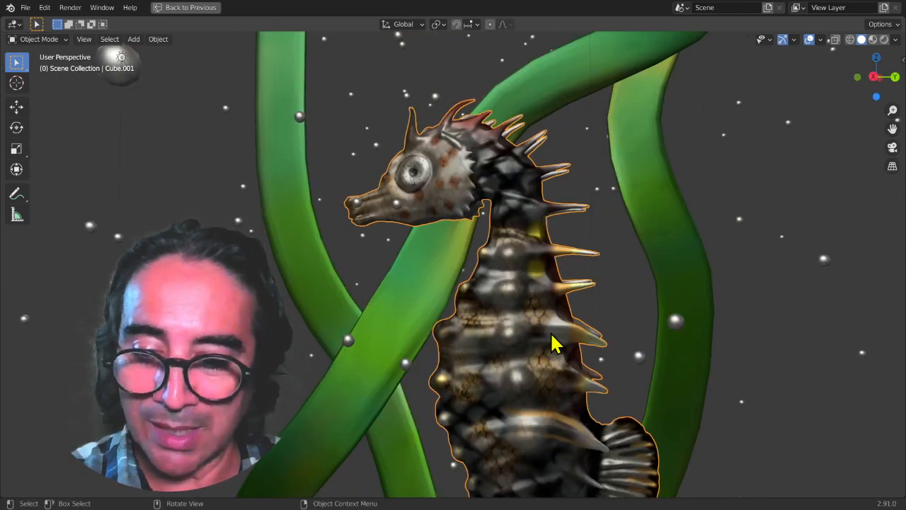
Step: Start a new default scene, saving the changes to the hippocampe file first
{"action": "left_click", "coordinate": [26, 8]}
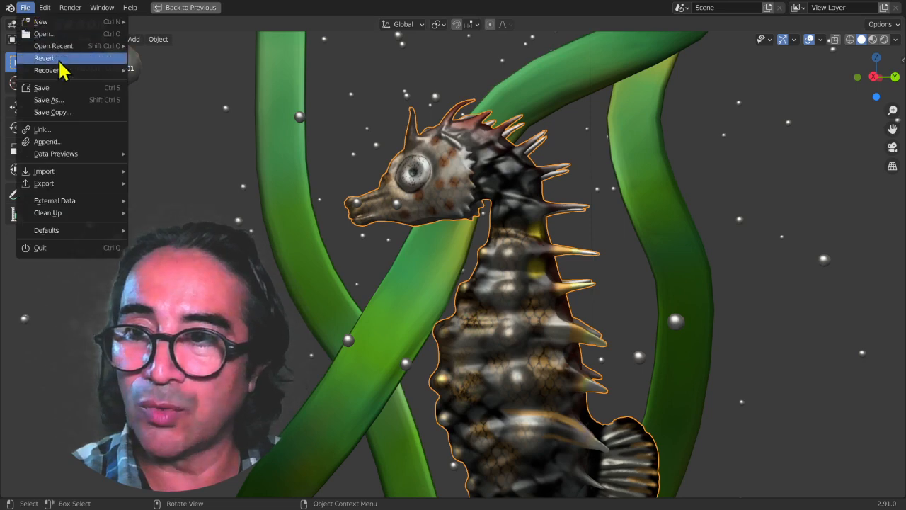
{"action": "mouse_move", "coordinate": [68, 46]}
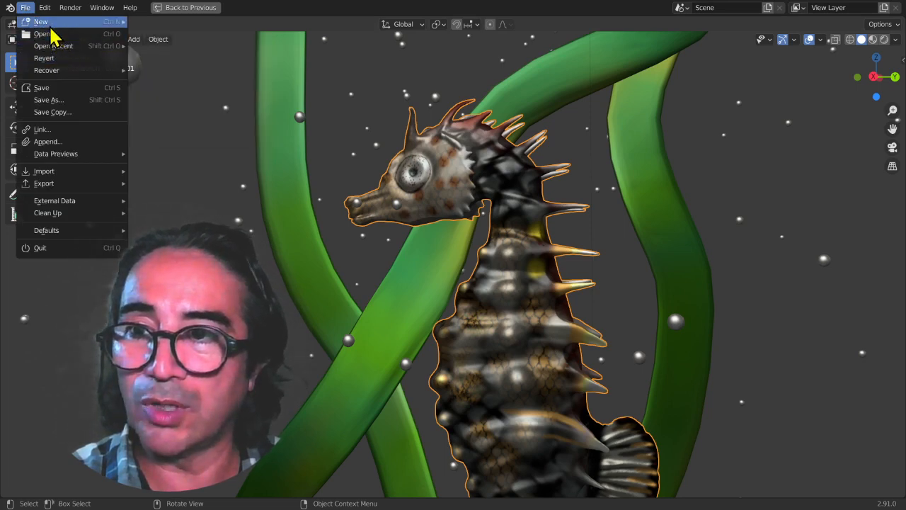
{"action": "mouse_move", "coordinate": [43, 22]}
{"action": "left_click", "coordinate": [162, 32]}
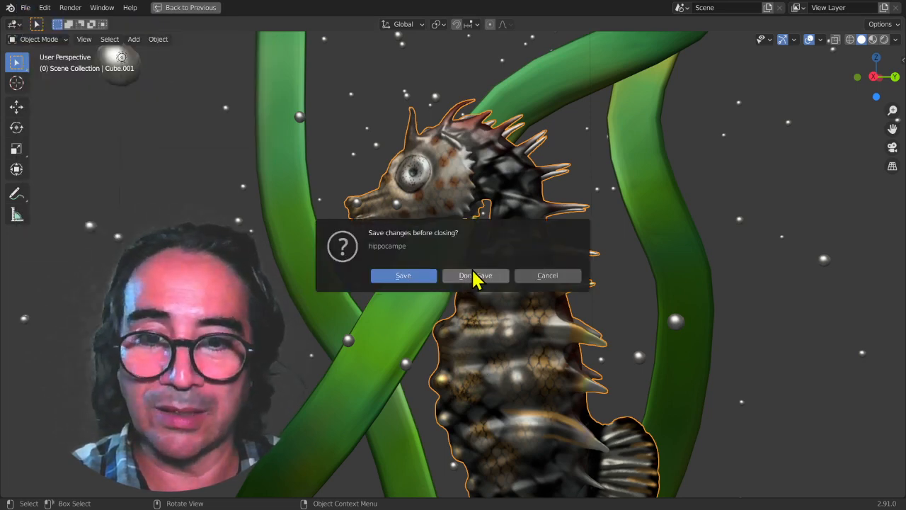
{"action": "left_click", "coordinate": [407, 275]}
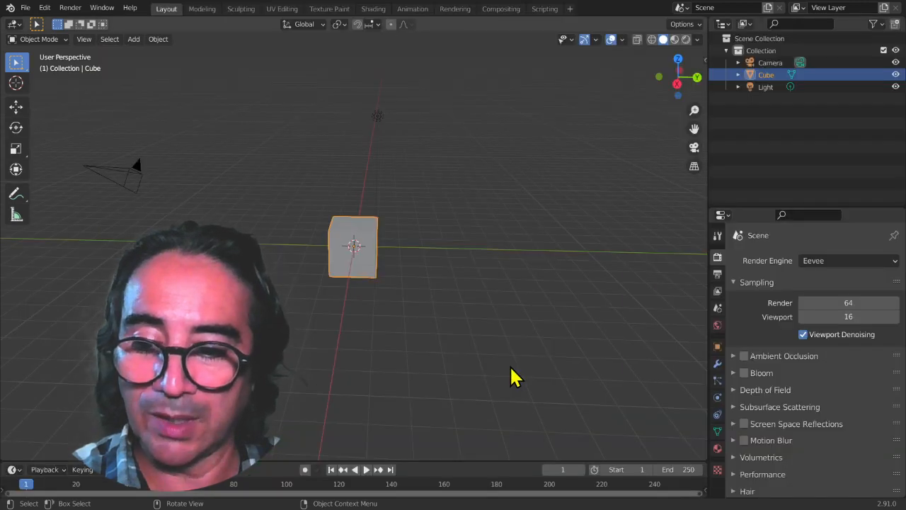
Step: Split the 3D viewport vertically into two areas and turn the new one into an Image Editor
{"action": "middle_click_drag", "start_coordinate": [515, 375], "coordinate": [587, 233]}
{"action": "left_click_drag", "start_coordinate": [708, 16], "coordinate": [406, 64]}
{"action": "left_click", "coordinate": [423, 24]}
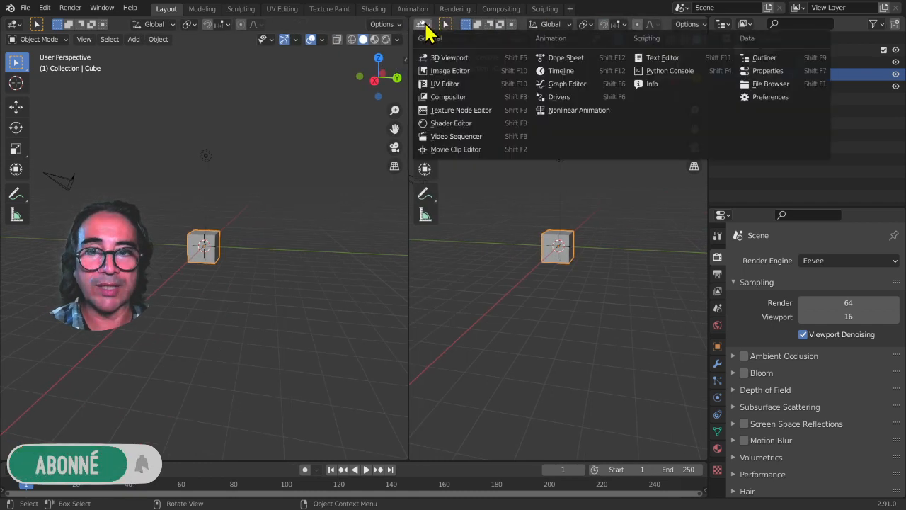
{"action": "left_click", "coordinate": [457, 73]}
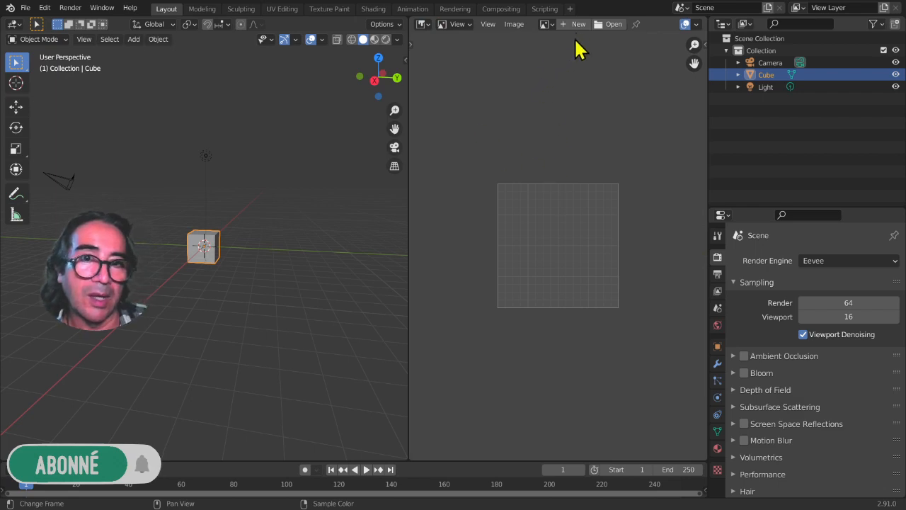
Step: Open the reference photo hippocampus-erectus.jpg from Pictures\references\hippocampe in the Image Editor
{"action": "left_click", "coordinate": [609, 26]}
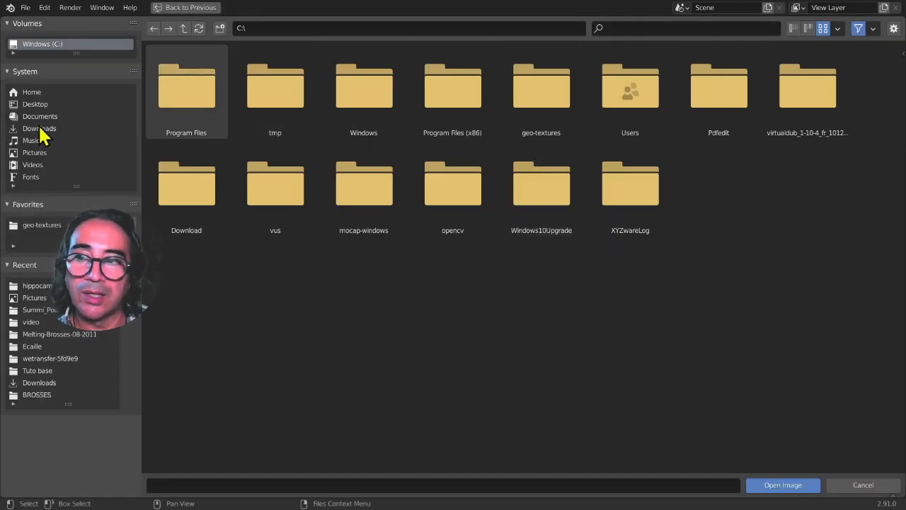
{"action": "left_click", "coordinate": [34, 152]}
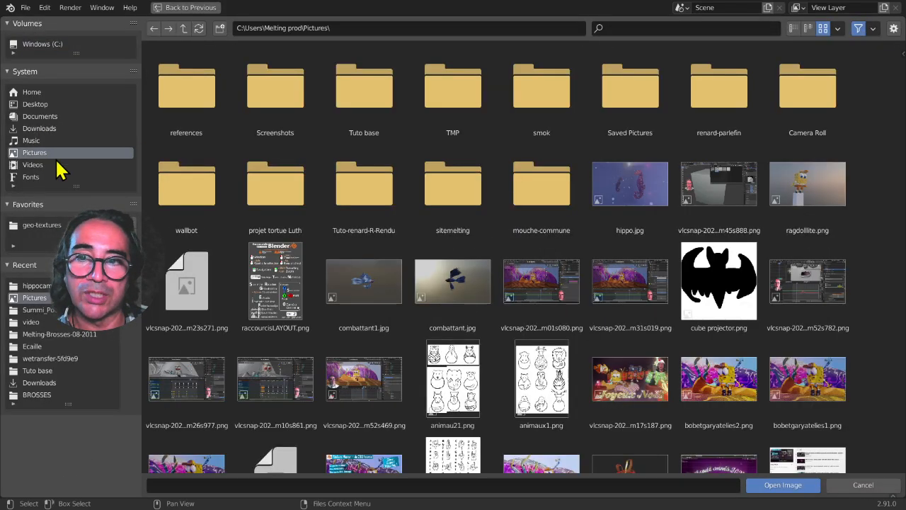
{"action": "double_click", "coordinate": [184, 104]}
{"action": "double_click", "coordinate": [184, 93]}
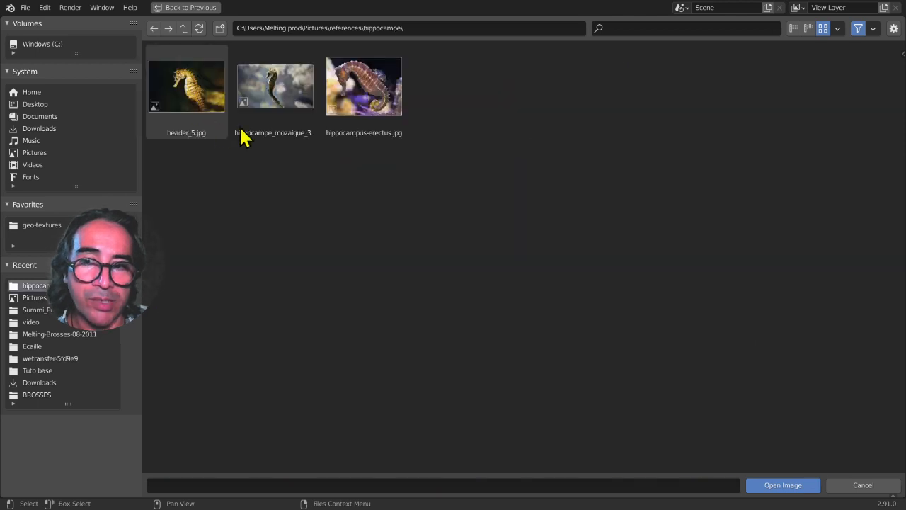
{"action": "double_click", "coordinate": [376, 103]}
{"action": "scroll", "coordinate": [602, 330], "scroll_direction": "down", "scroll_amount": 2}
{"action": "middle_click_drag", "start_coordinate": [605, 331], "coordinate": [603, 331]}
{"action": "scroll", "coordinate": [604, 334], "scroll_direction": "up", "scroll_amount": 3}
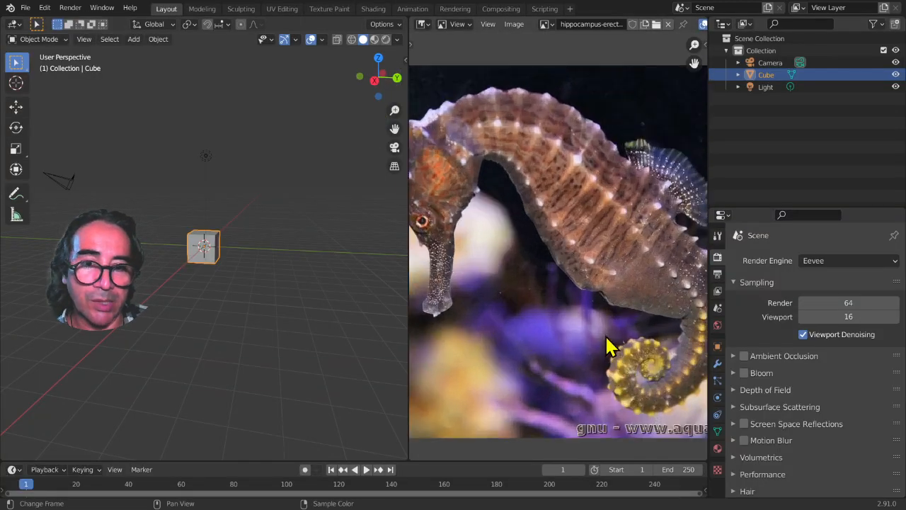
{"action": "scroll", "coordinate": [512, 323], "scroll_direction": "down", "scroll_amount": 1}
{"action": "middle_click_drag", "start_coordinate": [554, 305], "coordinate": [570, 325]}
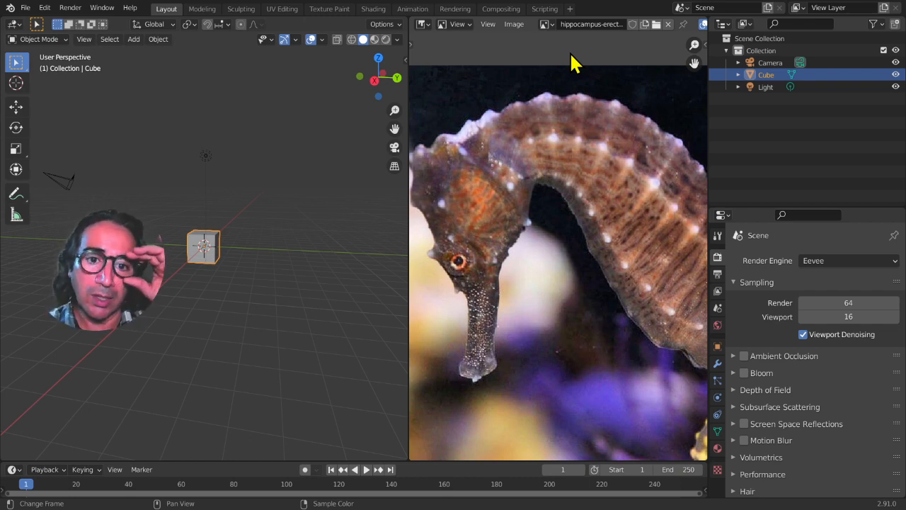
Step: Load header_5.jpg as a second reference photo and examine the seahorse's head, ridges, spines and fin
{"action": "left_click", "coordinate": [655, 24]}
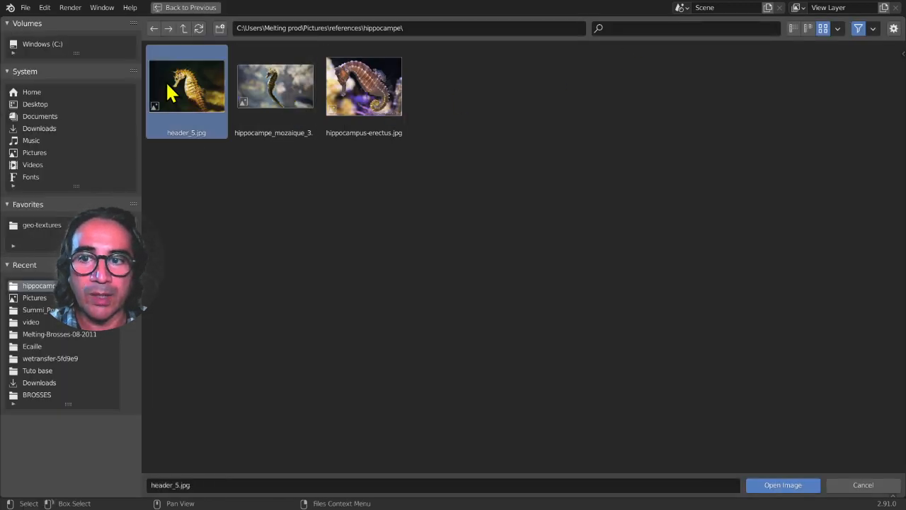
{"action": "double_click", "coordinate": [164, 85]}
{"action": "middle_click_drag", "start_coordinate": [613, 281], "coordinate": [475, 209]}
{"action": "scroll", "coordinate": [495, 196], "scroll_direction": "up", "scroll_amount": 3}
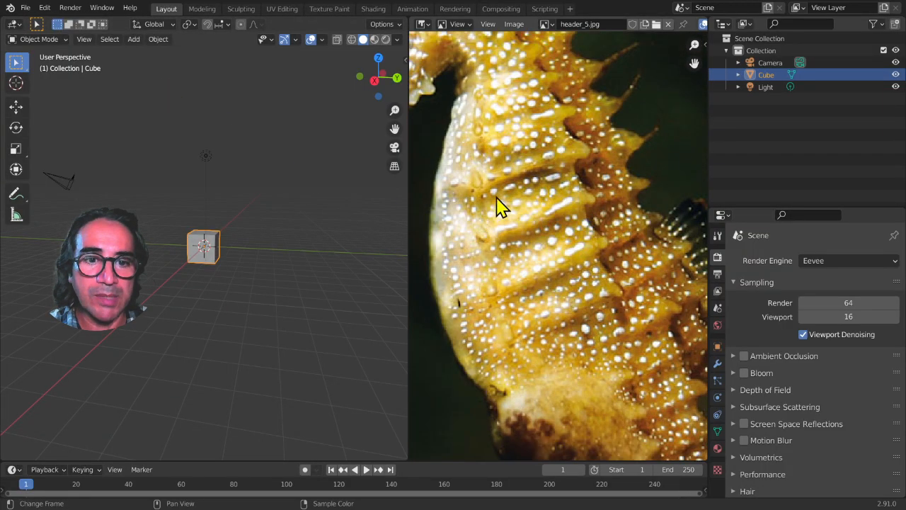
{"action": "middle_click_drag", "start_coordinate": [523, 164], "coordinate": [632, 333]}
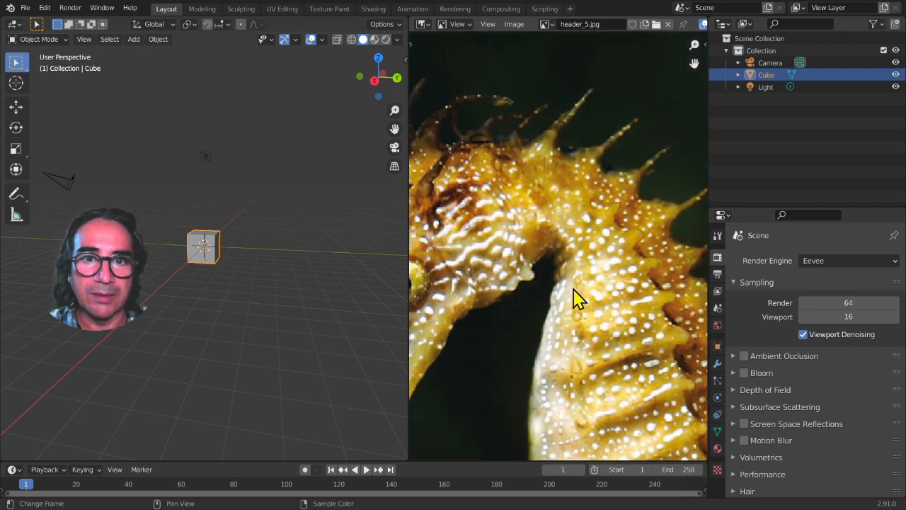
{"action": "middle_click_drag", "start_coordinate": [576, 299], "coordinate": [495, 155]}
{"action": "middle_click_drag", "start_coordinate": [517, 364], "coordinate": [474, 179]}
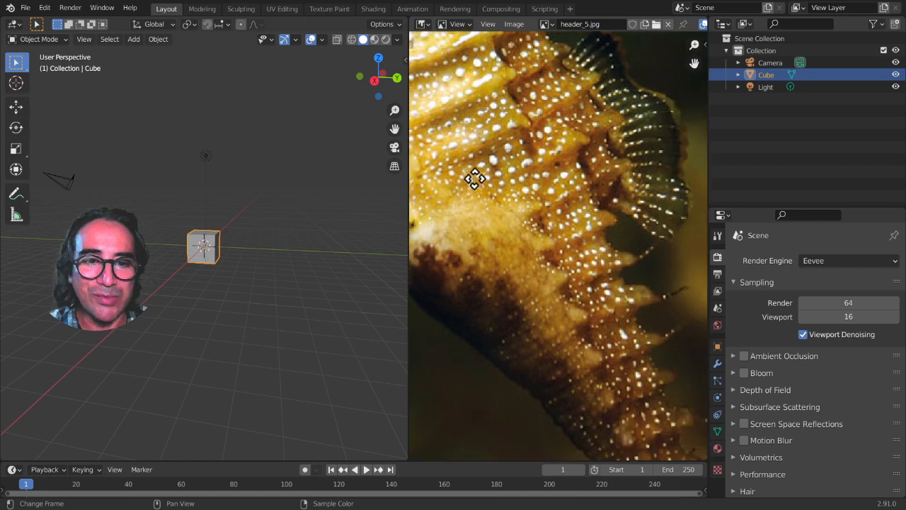
{"action": "scroll", "coordinate": [622, 204], "scroll_direction": "down", "scroll_amount": 3}
{"action": "middle_click_drag", "start_coordinate": [588, 292], "coordinate": [622, 389]}
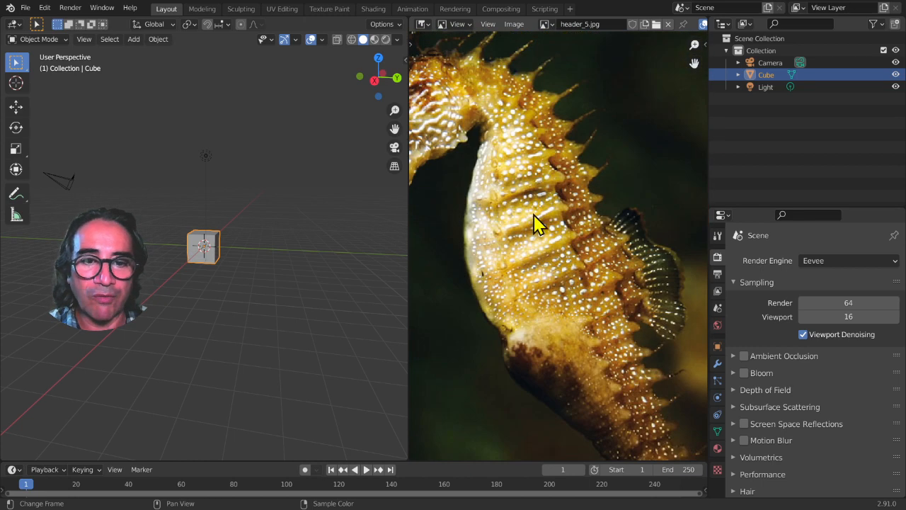
{"action": "middle_click_drag", "start_coordinate": [528, 202], "coordinate": [610, 237]}
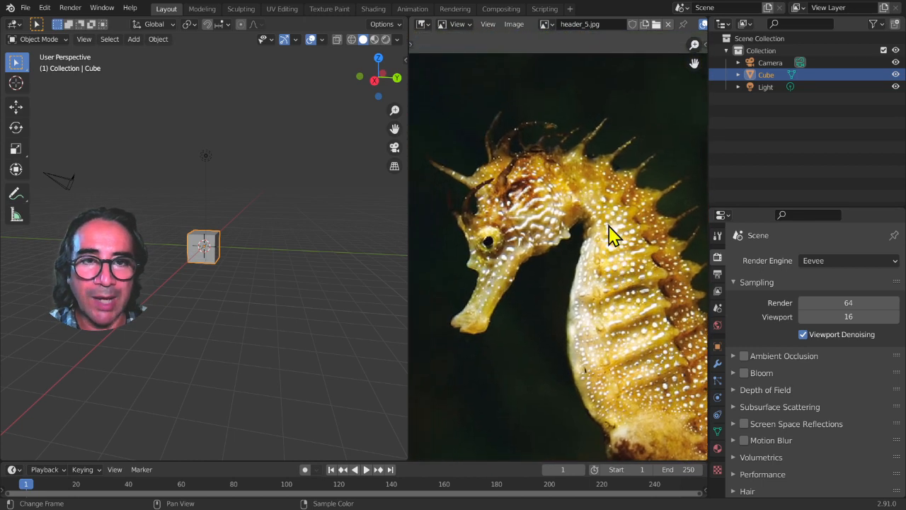
Step: Switch the Image Editor back to hippocampus-erectus.jpg and frame the whole photo
{"action": "left_click", "coordinate": [547, 24]}
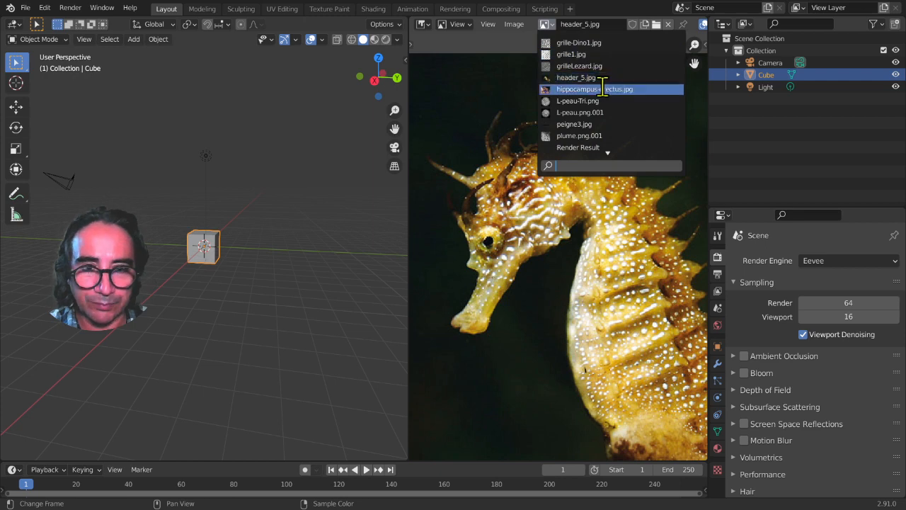
{"action": "left_click", "coordinate": [601, 89]}
{"action": "scroll", "coordinate": [601, 347], "scroll_direction": "down", "scroll_amount": 5}
{"action": "scroll", "coordinate": [610, 263], "scroll_direction": "up", "scroll_amount": 3}
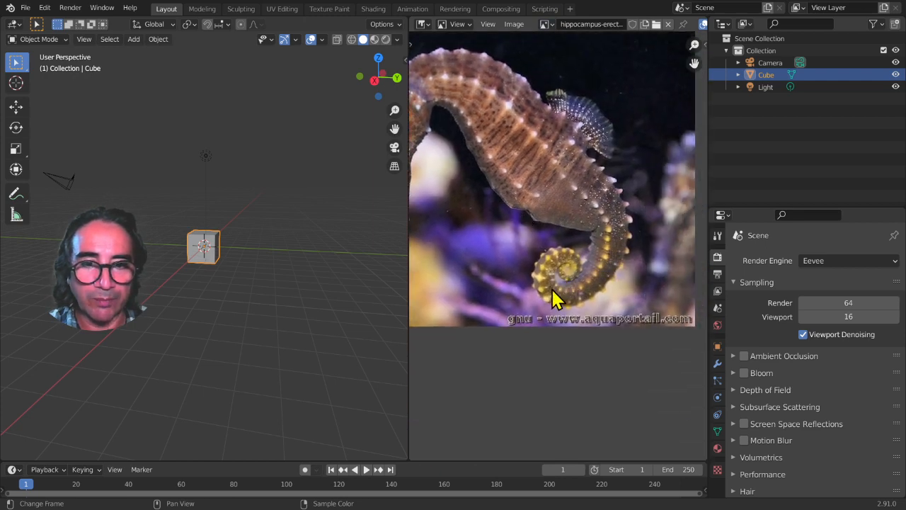
{"action": "scroll", "coordinate": [556, 294], "scroll_direction": "down", "scroll_amount": 4}
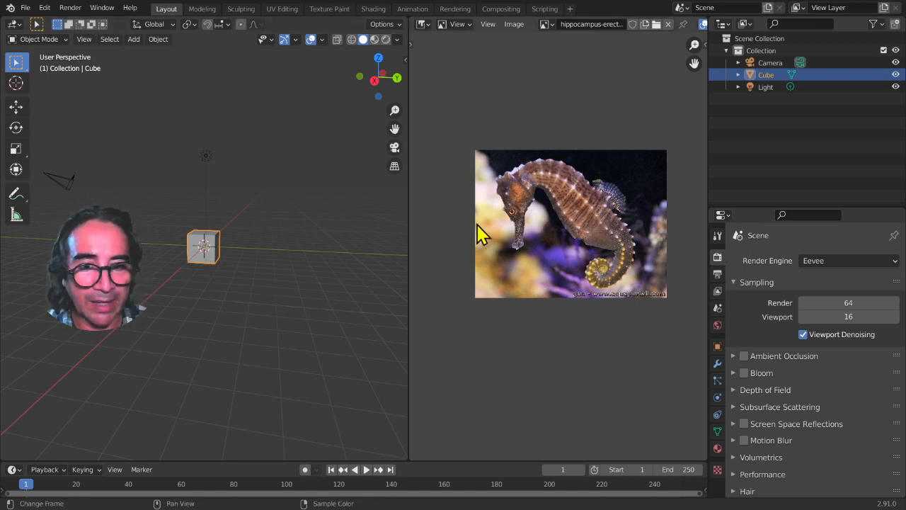
Step: Widen the 3D viewport and shrink the outliner and properties column to give the reference image more room
{"action": "left_click_drag", "start_coordinate": [408, 229], "coordinate": [576, 223]}
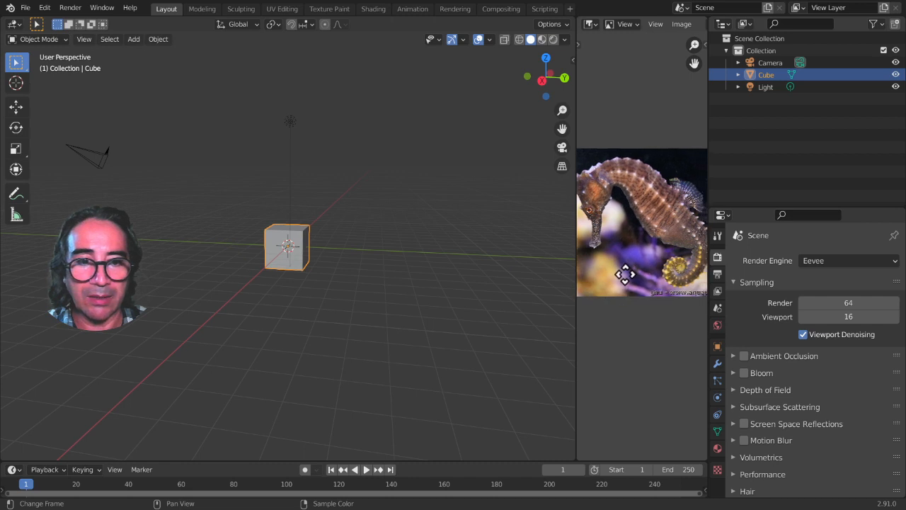
{"action": "left_click_drag", "start_coordinate": [710, 197], "coordinate": [756, 186]}
{"action": "scroll", "coordinate": [250, 344], "scroll_direction": "up", "scroll_amount": 4}
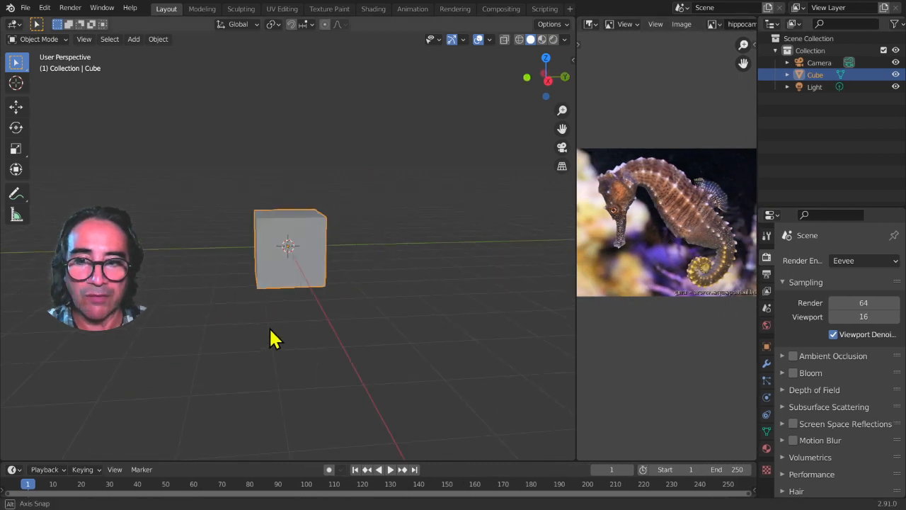
Step: Bring up the Screencast Keys settings and test the key display by changing to the right orthographic view
{"action": "left_click", "coordinate": [570, 57]}
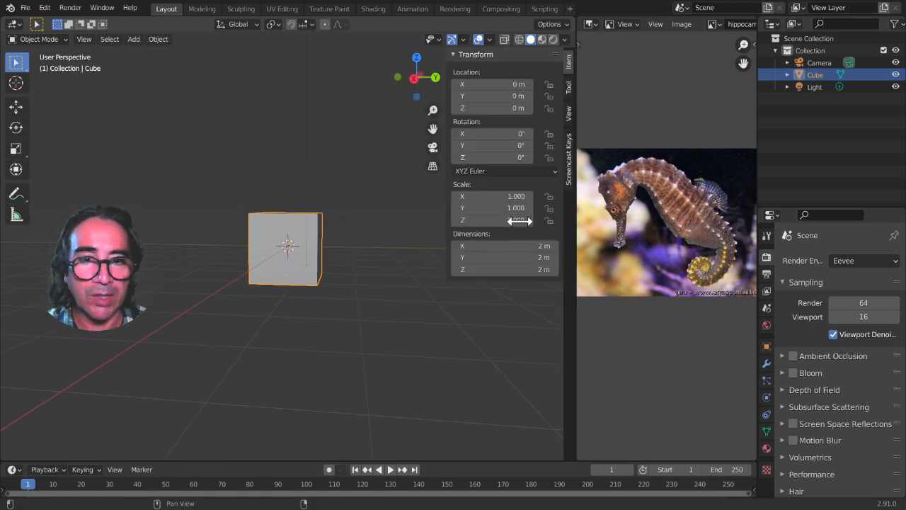
{"action": "left_click", "coordinate": [571, 169]}
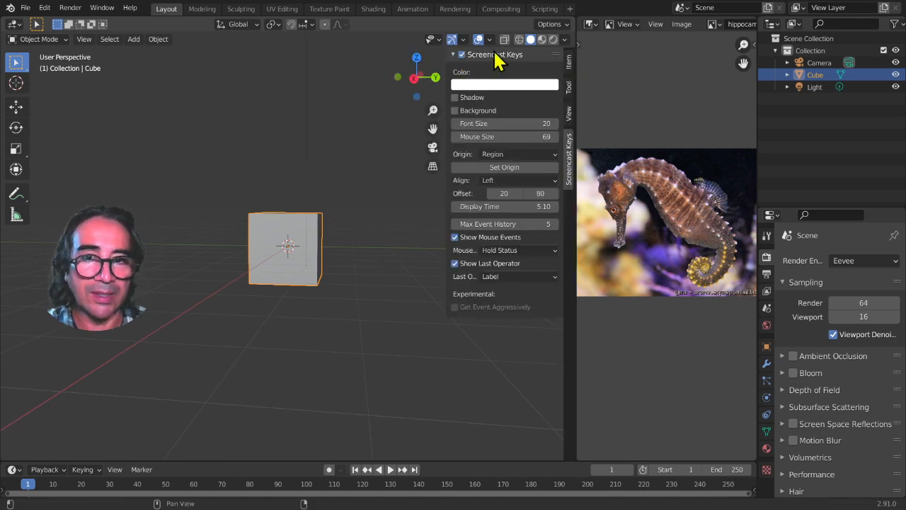
{"action": "left_click", "coordinate": [452, 55]}
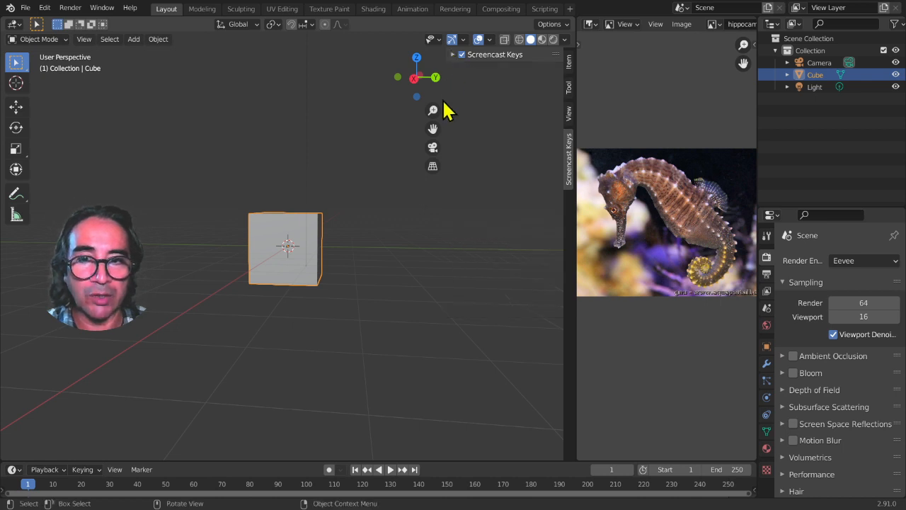
{"action": "key", "text": "KP_3"}
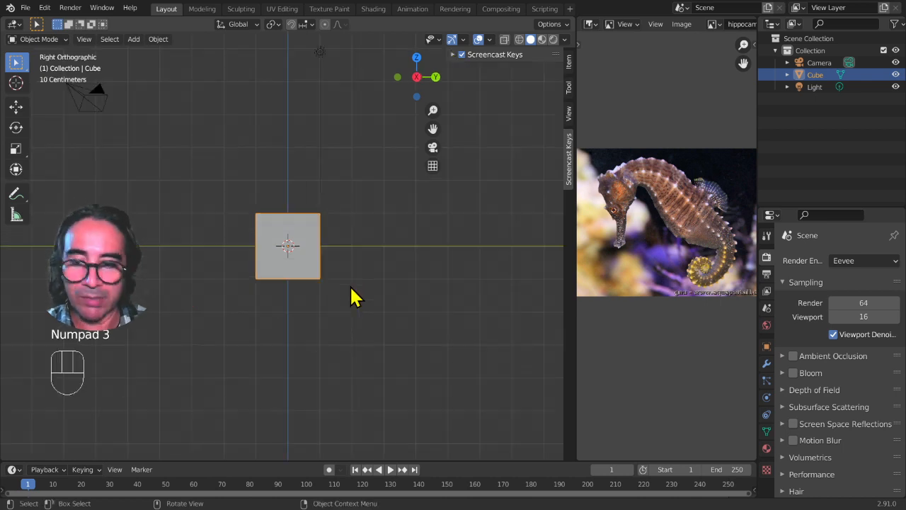
Step: Set the Screencast Keys origin to Window and its offset to 147 and 132
{"action": "left_click", "coordinate": [487, 56]}
{"action": "left_click", "coordinate": [513, 155]}
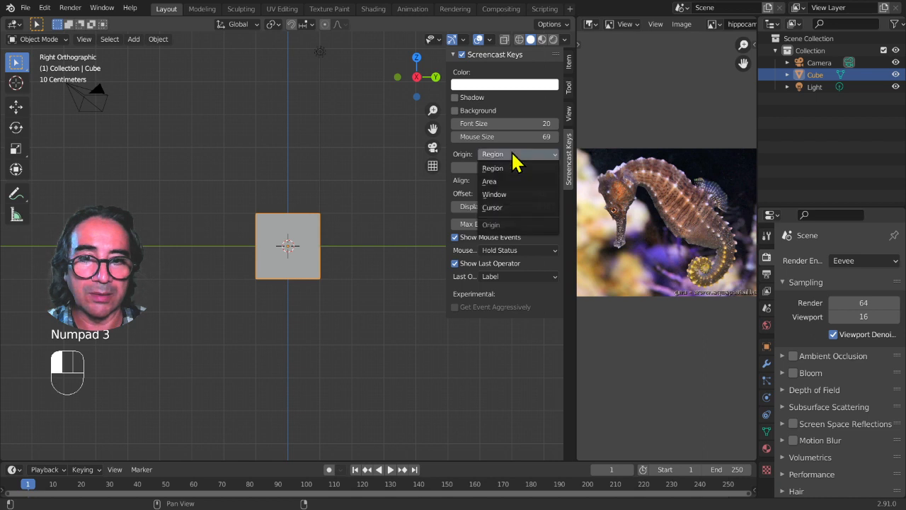
{"action": "left_click", "coordinate": [497, 196]}
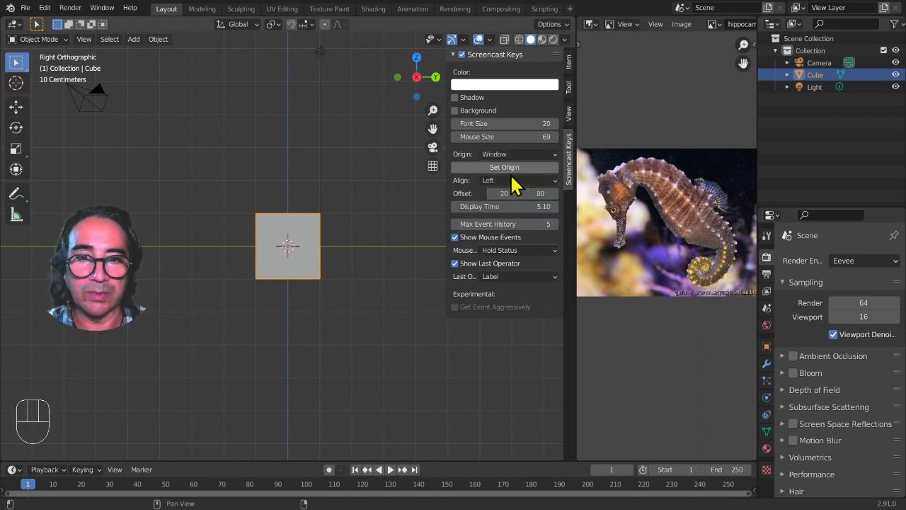
{"action": "left_click_drag", "start_coordinate": [508, 194], "coordinate": [559, 193]}
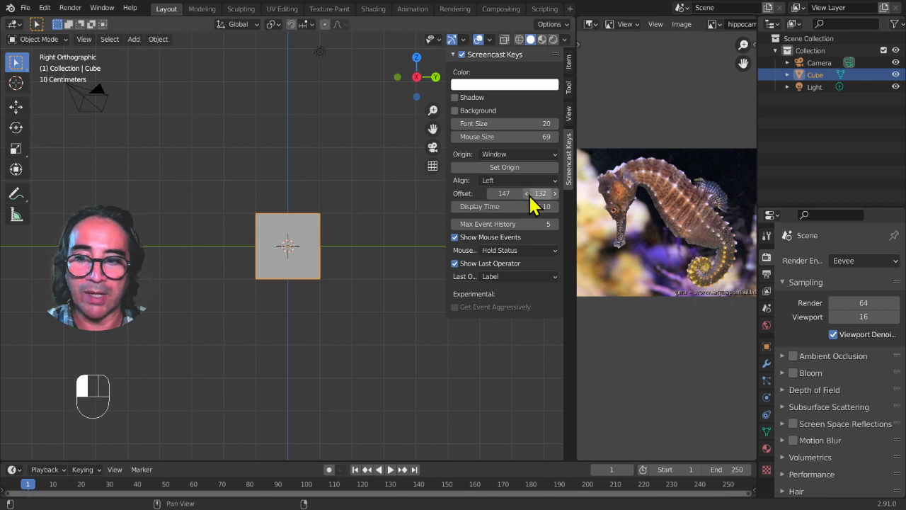
Step: Reselect the cube with a box selection, then hide the viewport's sidebar and toolbar
{"action": "left_click", "coordinate": [271, 320]}
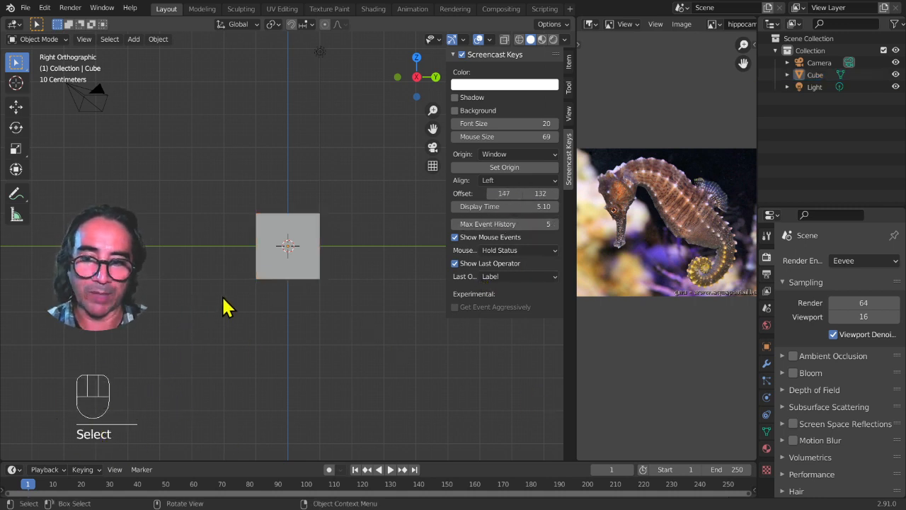
{"action": "left_click_drag", "start_coordinate": [222, 305], "coordinate": [290, 278]}
{"action": "key", "text": "n"}
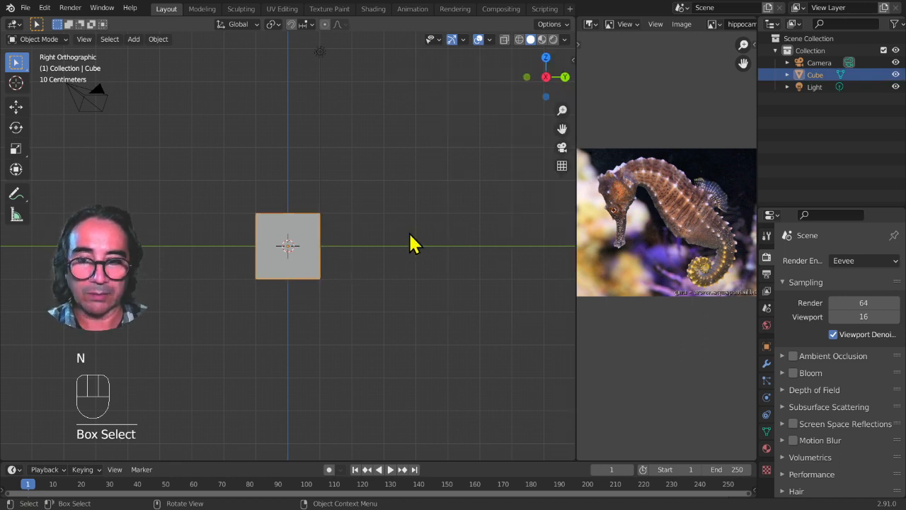
{"action": "key", "text": "t"}
{"action": "middle_click_drag", "start_coordinate": [299, 314], "coordinate": [356, 244]}
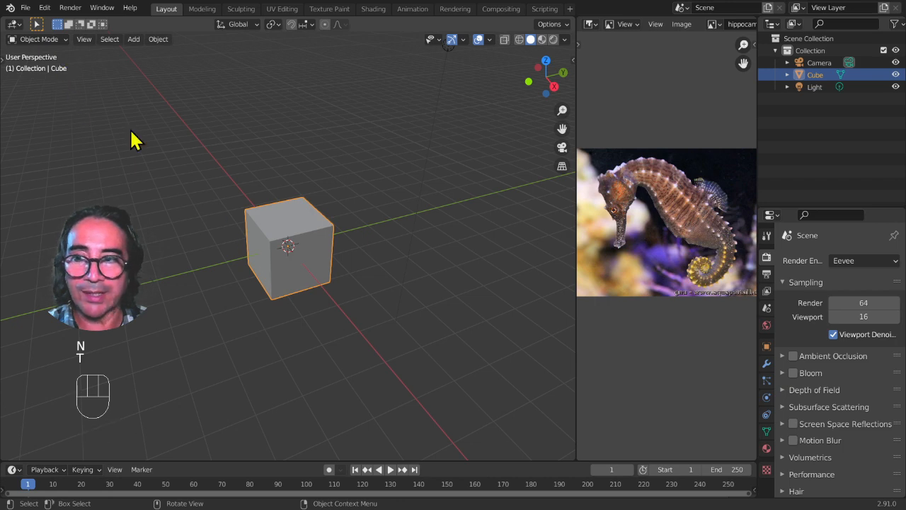
Step: Edit the cube's mesh in right orthographic view and extrude its top face six times into an arc curving toward negative Y
{"action": "key", "text": "Tab"}
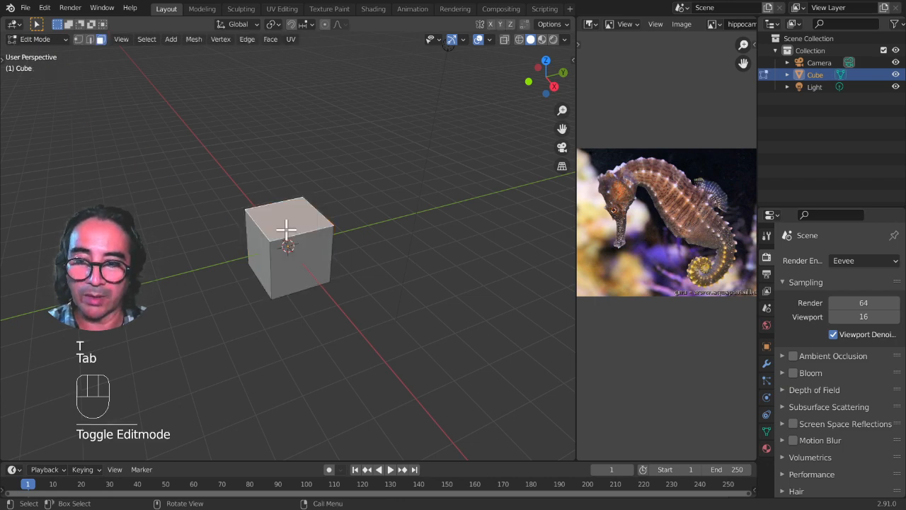
{"action": "middle_click_drag", "start_coordinate": [316, 291], "coordinate": [284, 280]}
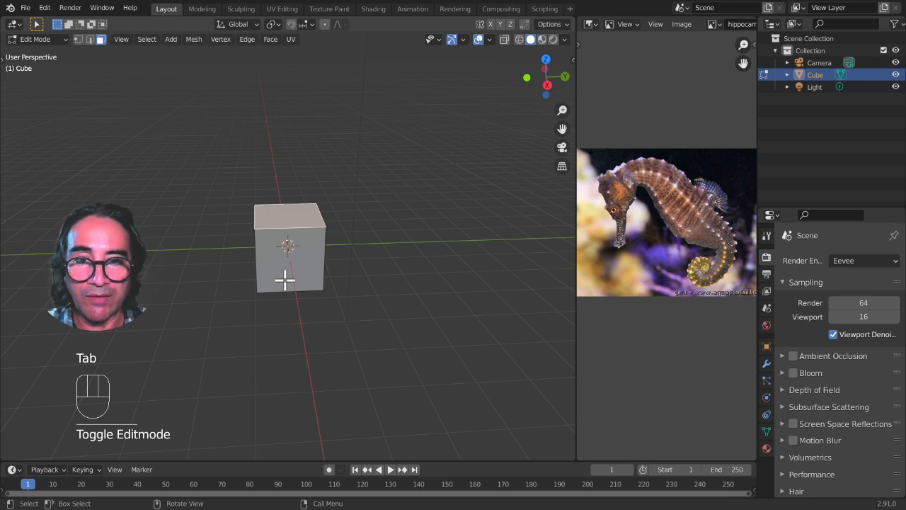
{"action": "key", "text": "KP_3"}
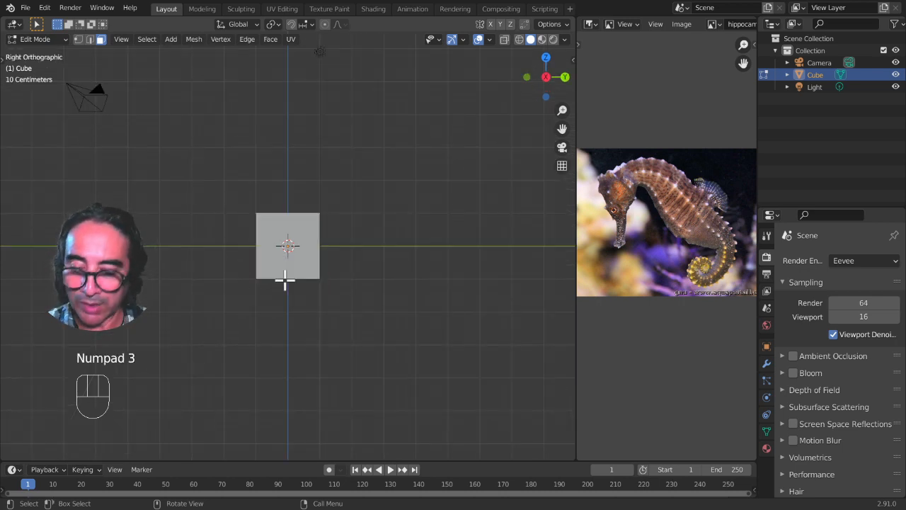
{"action": "right_click", "coordinate": [290, 183], "text": "ctrl"}
{"action": "scroll", "coordinate": [315, 160], "scroll_direction": "down", "scroll_amount": 1}
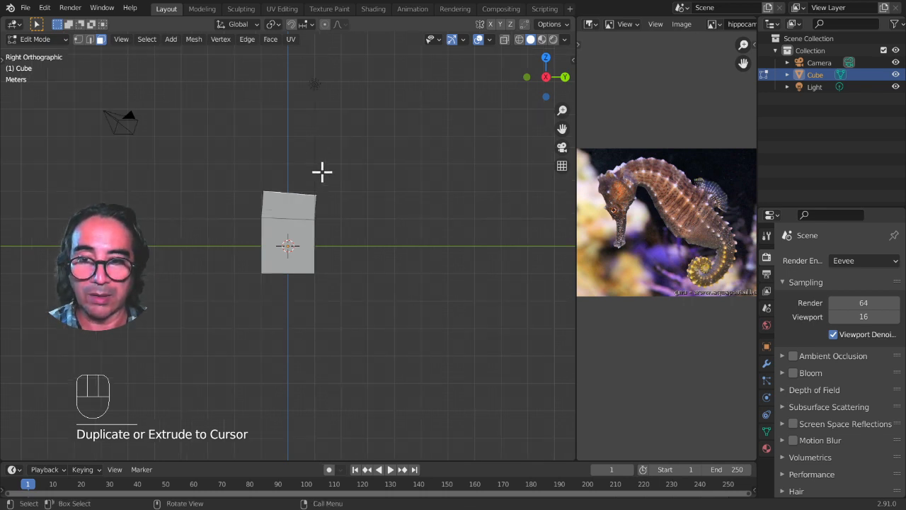
{"action": "middle_click_drag", "start_coordinate": [322, 172], "coordinate": [366, 194], "text": "shift"}
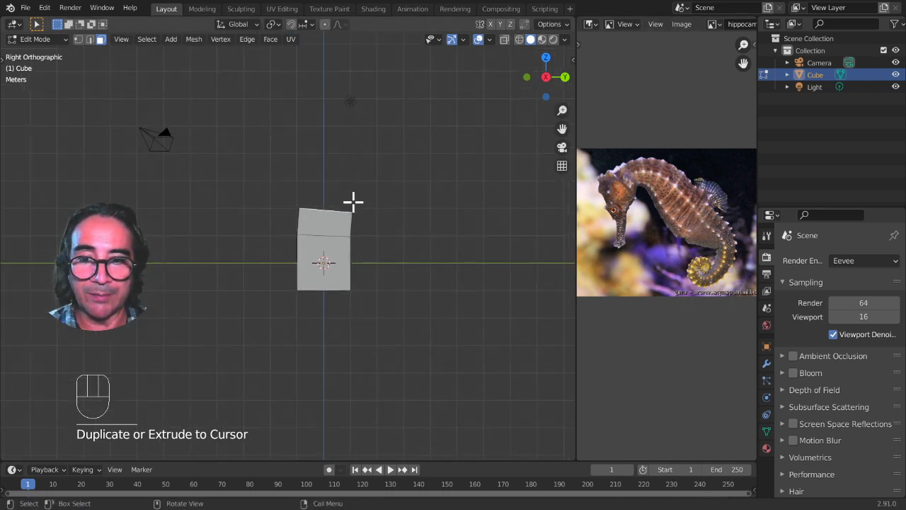
{"action": "right_click", "coordinate": [321, 191], "text": "ctrl"}
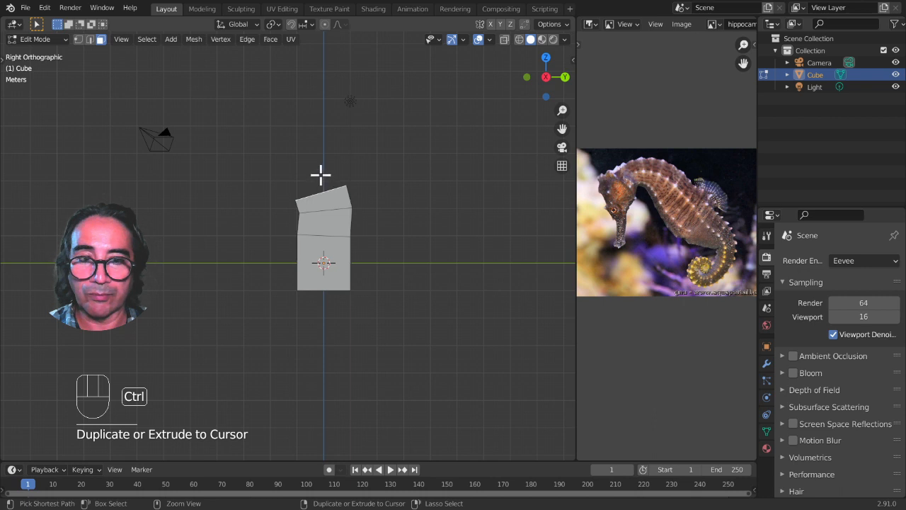
{"action": "right_click", "coordinate": [316, 171], "text": "ctrl"}
{"action": "right_click", "coordinate": [300, 147], "text": "ctrl"}
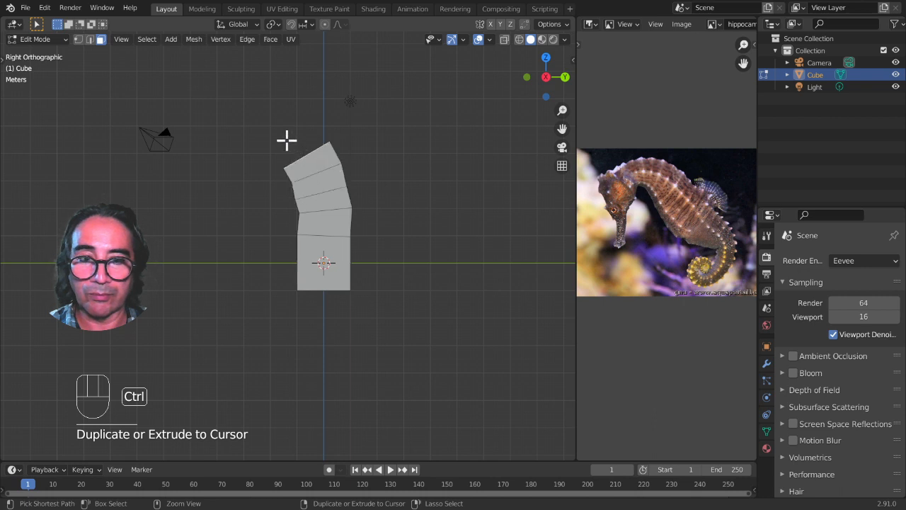
{"action": "right_click", "coordinate": [283, 139], "text": "ctrl"}
{"action": "right_click", "coordinate": [269, 136], "text": "ctrl"}
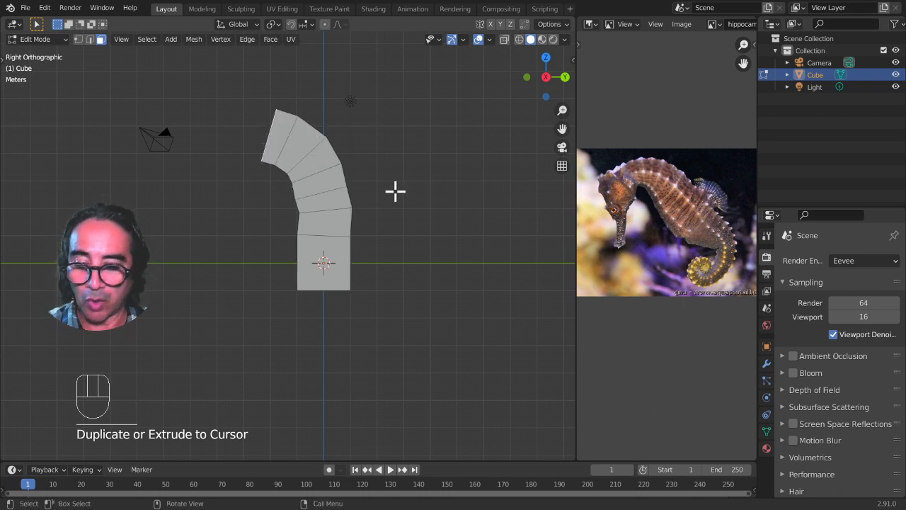
Step: Scale the arc's end face to about 0.84, extrude two more neck sections, and scale the new end to about 1.2
{"action": "key", "text": "s"}
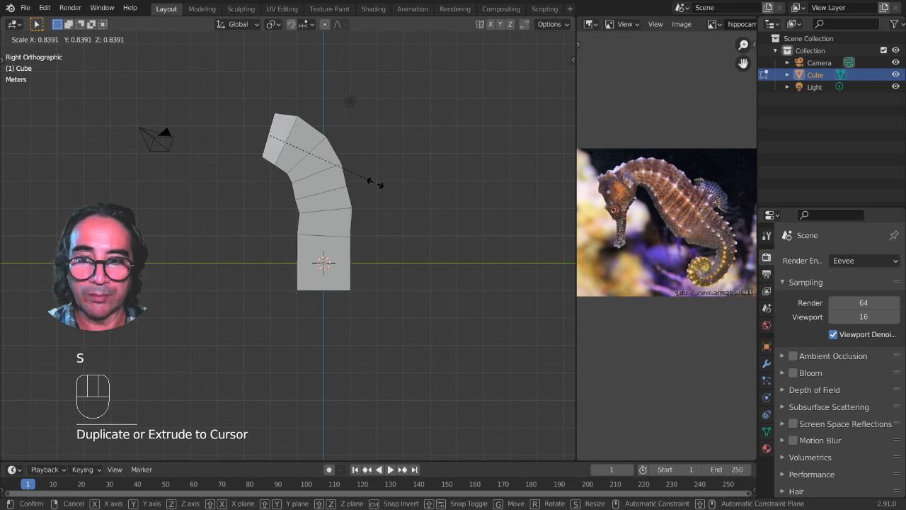
{"action": "left_click", "coordinate": [375, 184]}
{"action": "right_click", "coordinate": [246, 138], "text": "ctrl"}
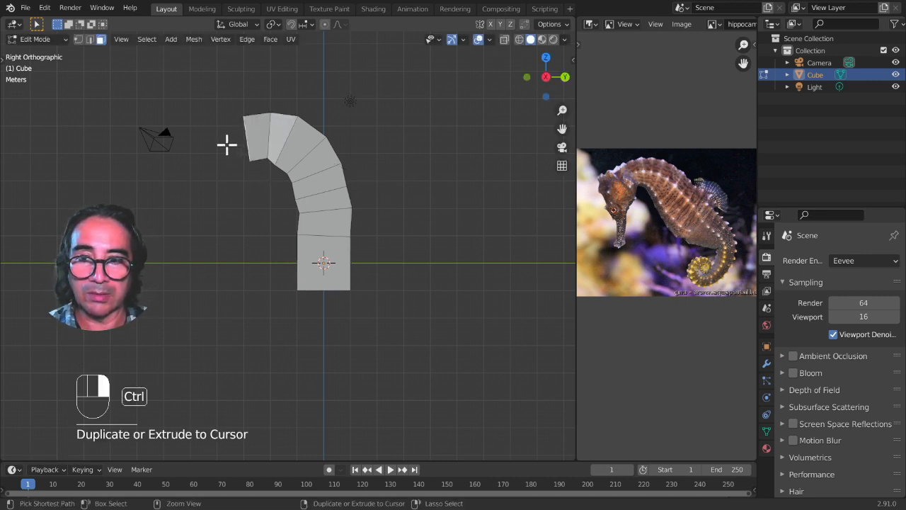
{"action": "right_click", "coordinate": [226, 144], "text": "ctrl"}
{"action": "key", "text": "s"}
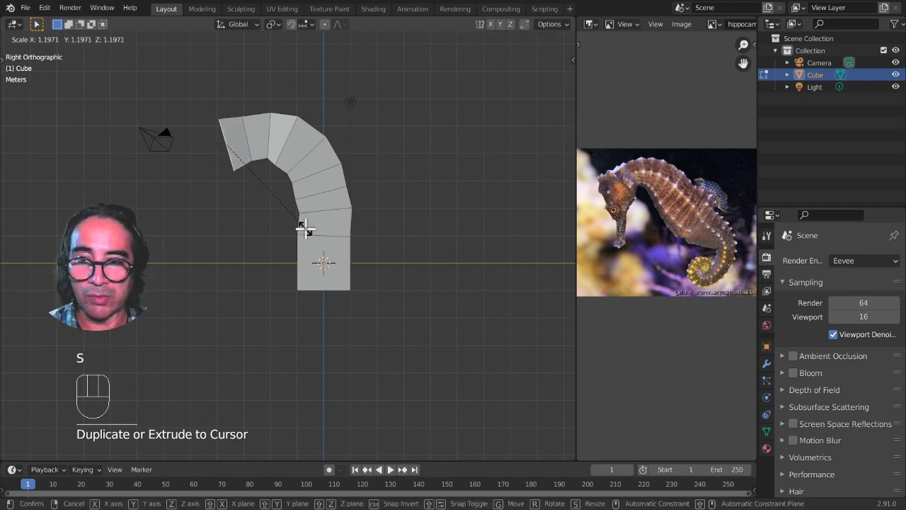
{"action": "left_click", "coordinate": [305, 228]}
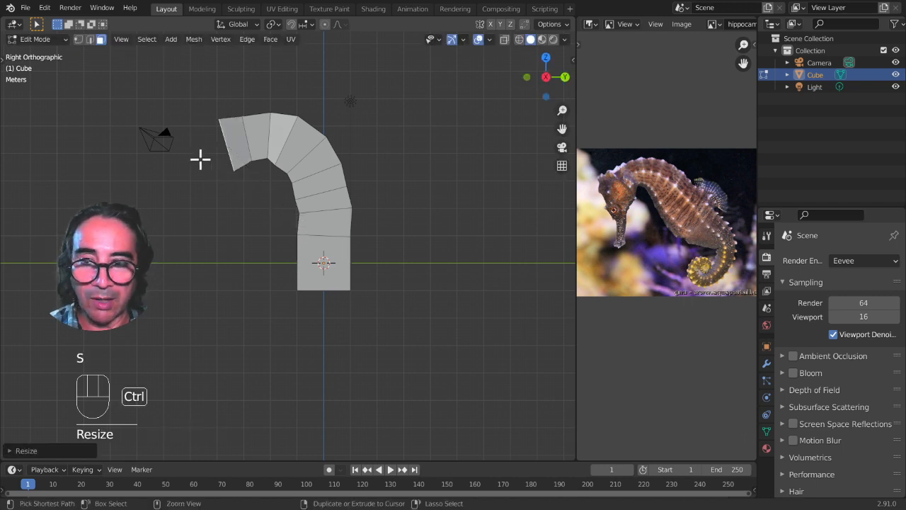
Step: Extrude the head downward from the neck's end and shrink its end face to the snout's width
{"action": "right_click", "coordinate": [200, 159], "text": "ctrl"}
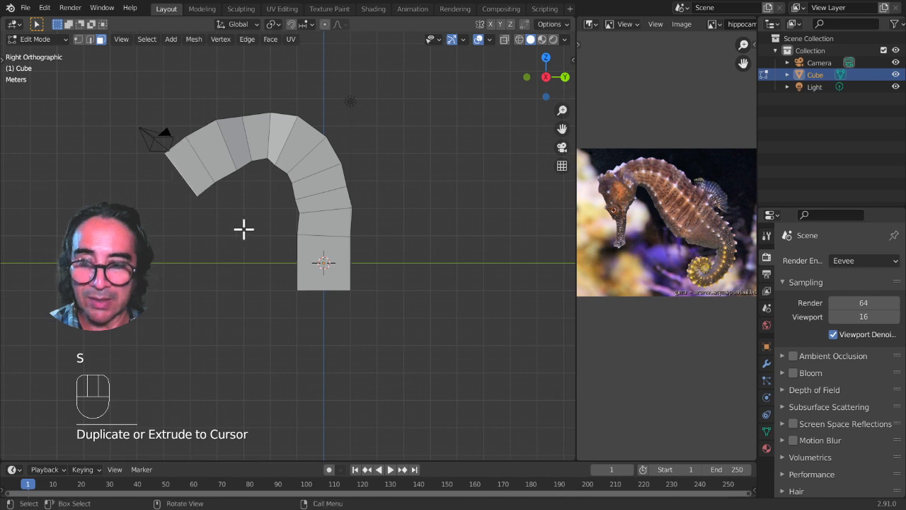
{"action": "key", "text": "s"}
{"action": "left_click", "coordinate": [217, 201]}
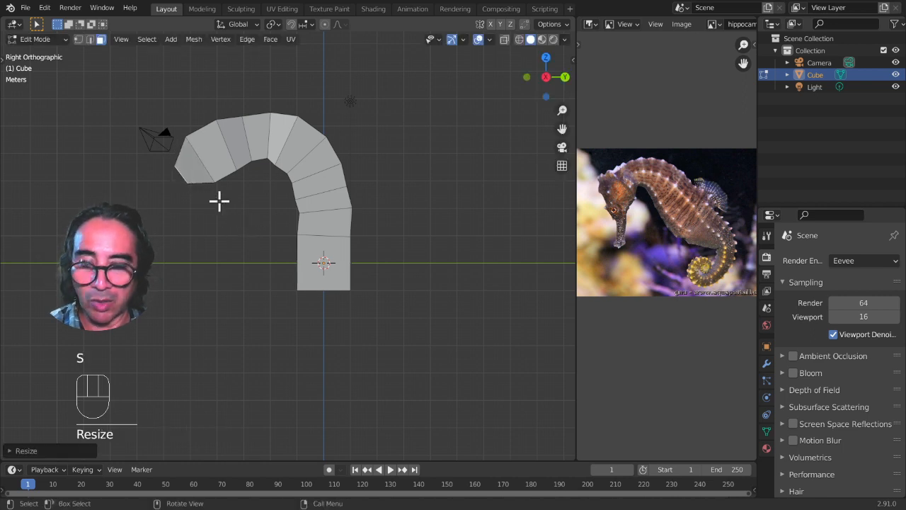
Step: Extrude the narrow end face into a three-section snout, scale its end about 1.22, and extrude a short flared tip
{"action": "key", "text": "e"}
{"action": "left_click", "coordinate": [209, 205]}
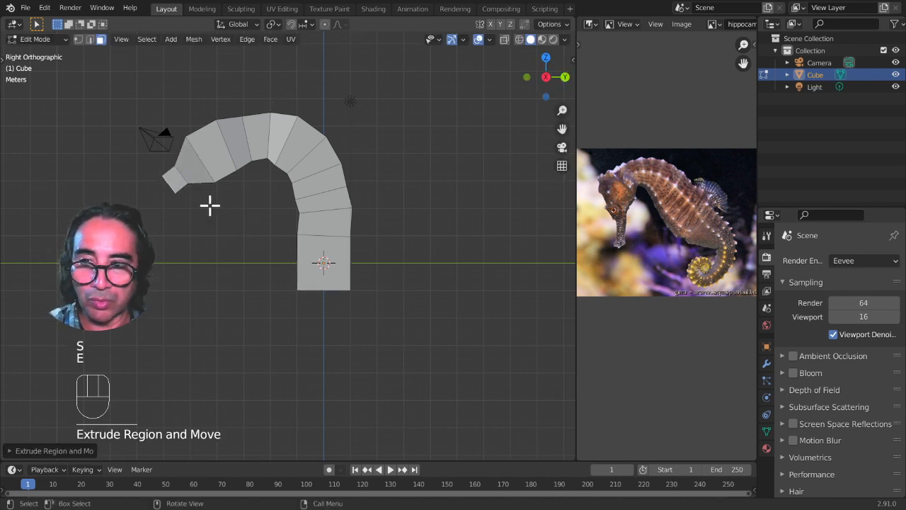
{"action": "key", "text": "e"}
{"action": "left_click", "coordinate": [182, 209]}
{"action": "key", "text": "e"}
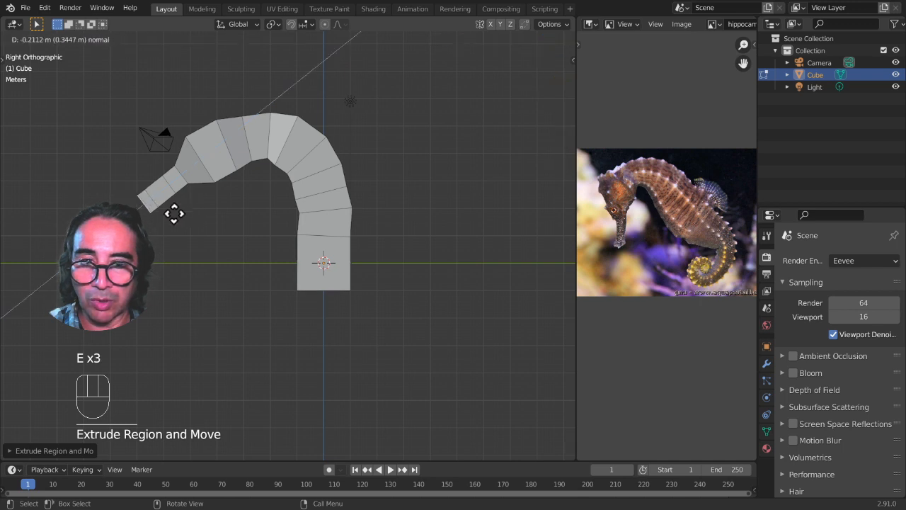
{"action": "left_click", "coordinate": [174, 214]}
{"action": "key", "text": "s"}
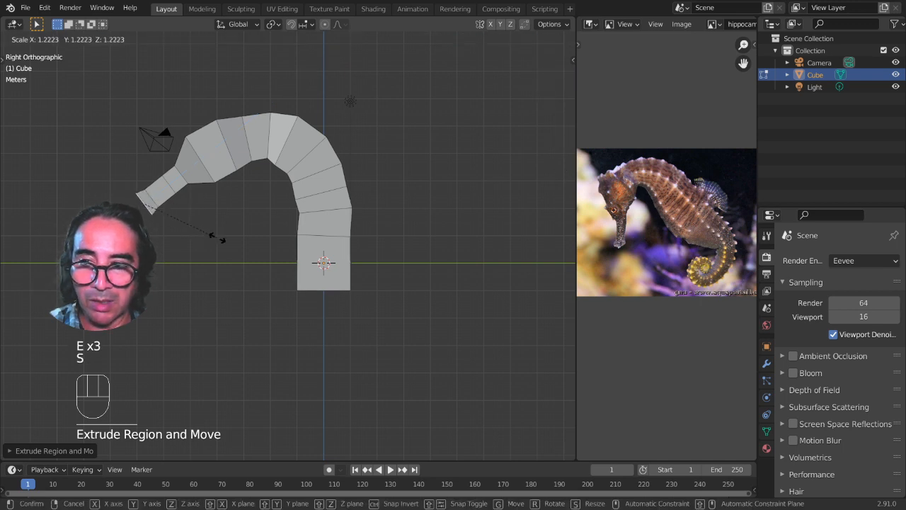
{"action": "left_click", "coordinate": [222, 240]}
{"action": "key", "text": "e"}
{"action": "left_click", "coordinate": [212, 243]}
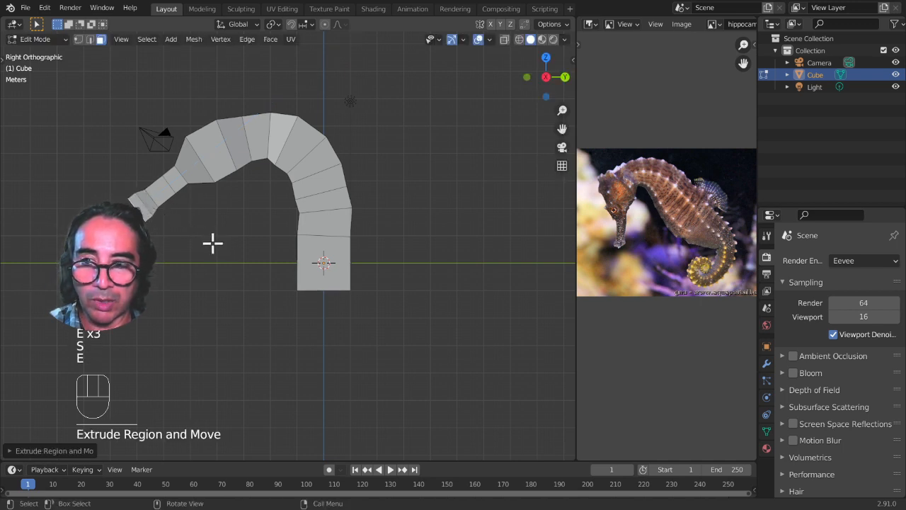
Step: Leave mesh editing and compare the extruded head and snout with a close-up of the seahorse's head in the reference photo
{"action": "key", "text": "Tab"}
{"action": "middle_click_drag", "start_coordinate": [212, 251], "coordinate": [425, 266]}
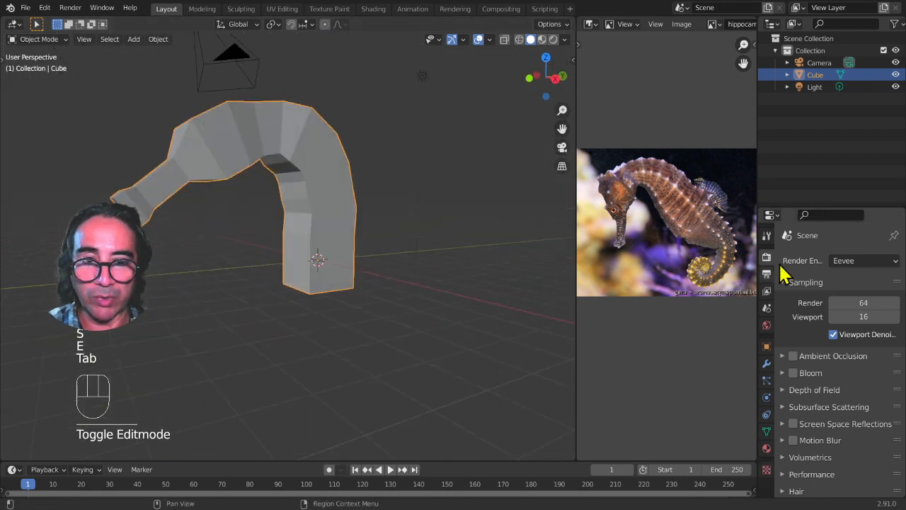
{"action": "scroll", "coordinate": [629, 230], "scroll_direction": "up", "scroll_amount": 4}
{"action": "middle_click_drag", "start_coordinate": [669, 218], "coordinate": [721, 208]}
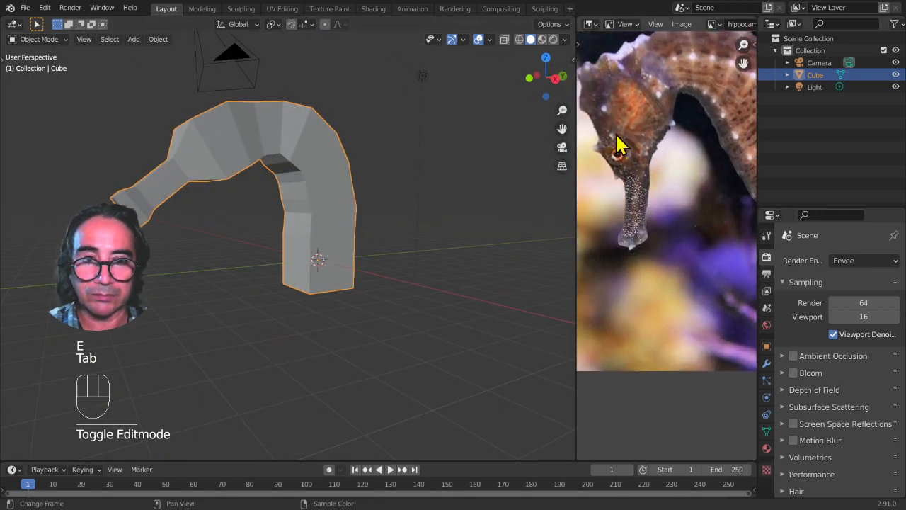
{"action": "scroll", "coordinate": [225, 211], "scroll_direction": "down", "scroll_amount": 1}
Step: Select the body's bottom face in mesh editing, and switch through edge and vertex selection back to face selection
{"action": "middle_click_drag", "start_coordinate": [227, 221], "coordinate": [324, 294]}
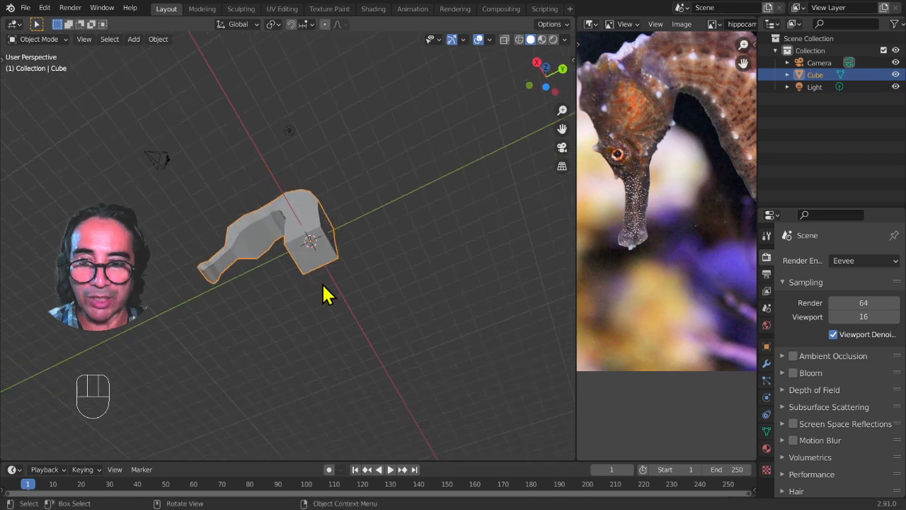
{"action": "key", "text": "Tab"}
{"action": "scroll", "coordinate": [317, 260], "scroll_direction": "up", "scroll_amount": 2}
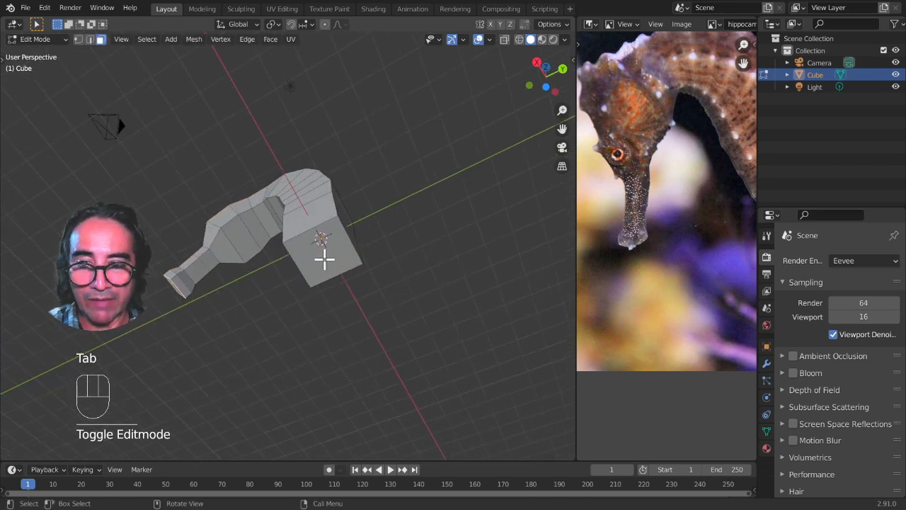
{"action": "left_click", "coordinate": [325, 260]}
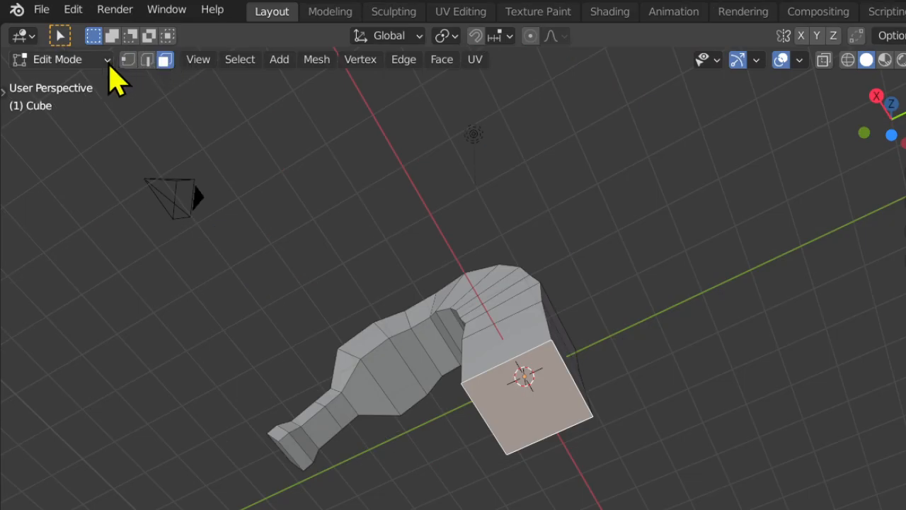
{"action": "left_click", "coordinate": [146, 61]}
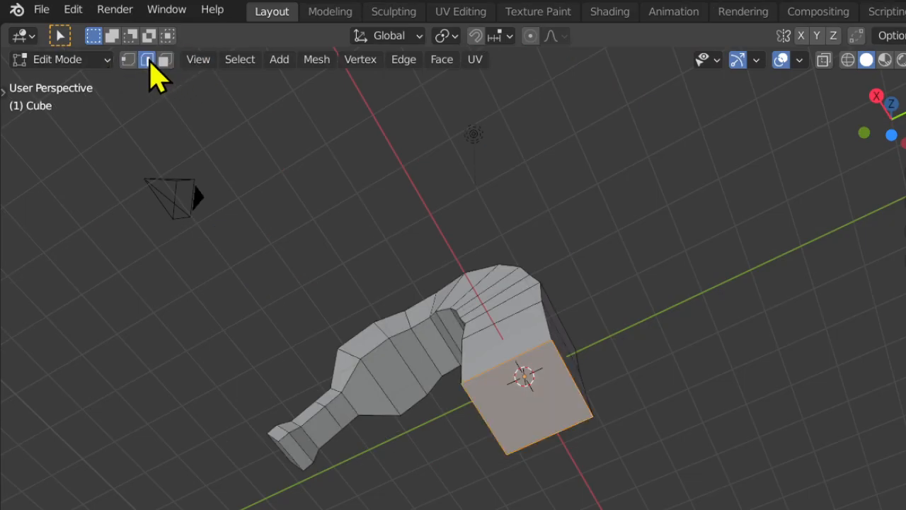
{"action": "left_click", "coordinate": [128, 61]}
{"action": "left_click", "coordinate": [165, 60]}
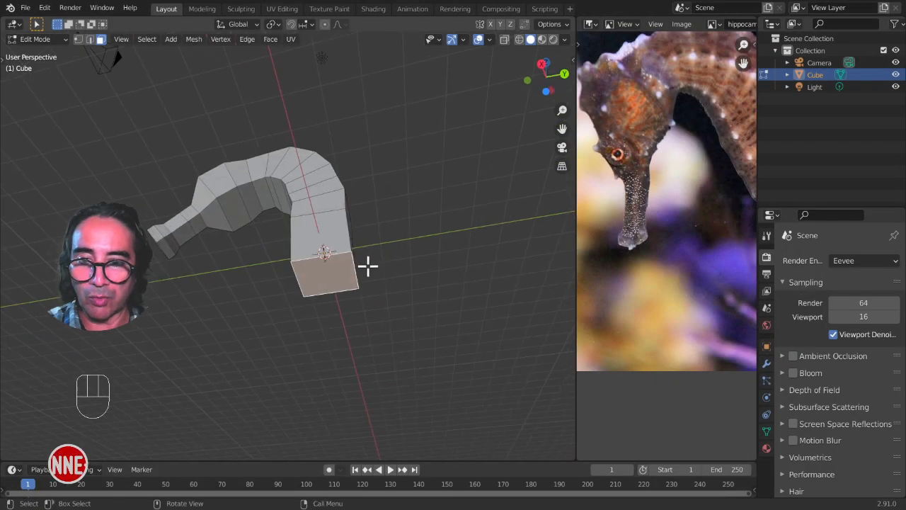
Step: In right orthographic view, widen the body's bottom face to about 1.49 along the Y axis
{"action": "left_click", "coordinate": [300, 271]}
{"action": "key", "text": "KP_3"}
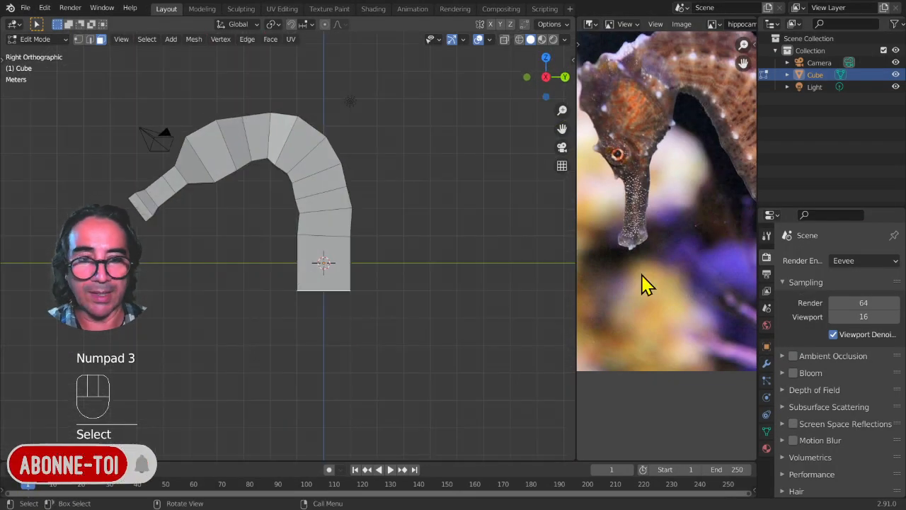
{"action": "scroll", "coordinate": [685, 213], "scroll_direction": "down", "scroll_amount": 2}
{"action": "scroll", "coordinate": [703, 225], "scroll_direction": "down", "scroll_amount": 2}
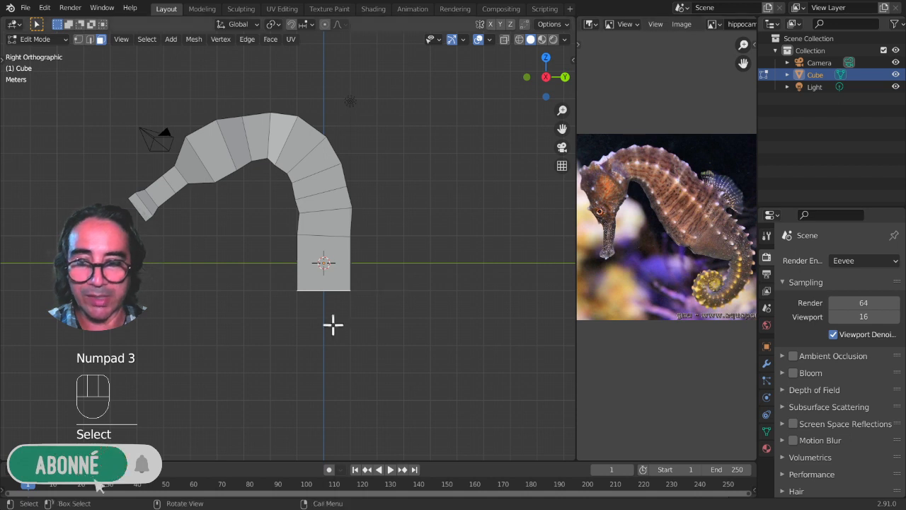
{"action": "key", "text": "s"}
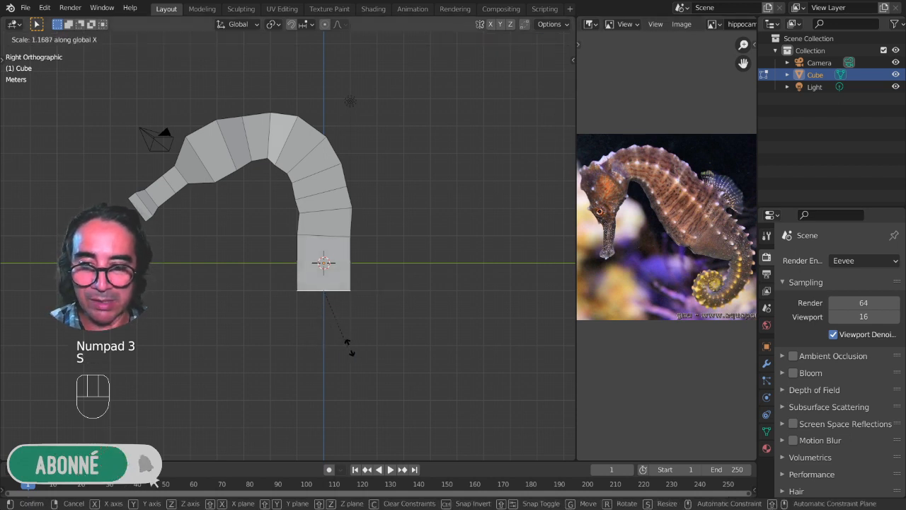
{"action": "right_click", "coordinate": [365, 325]}
{"action": "key", "text": "s"}
{"action": "key", "text": "y"}
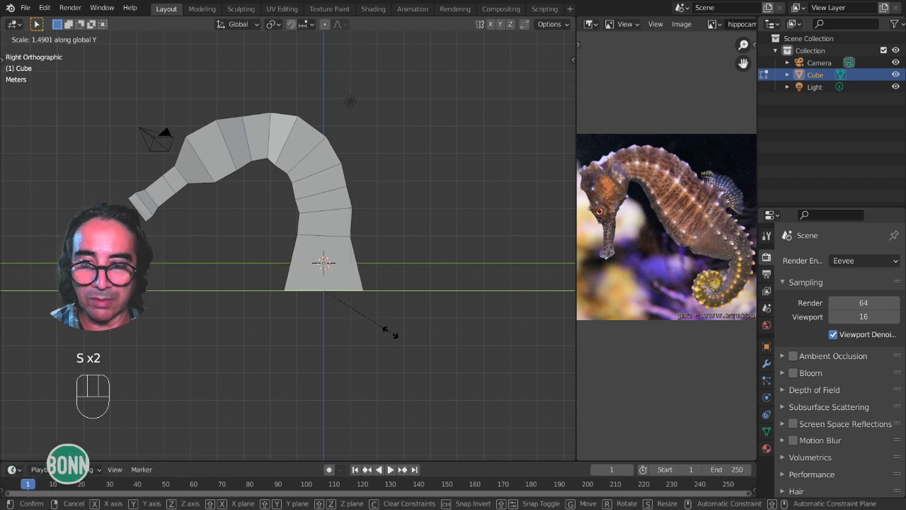
{"action": "left_click", "coordinate": [391, 333]}
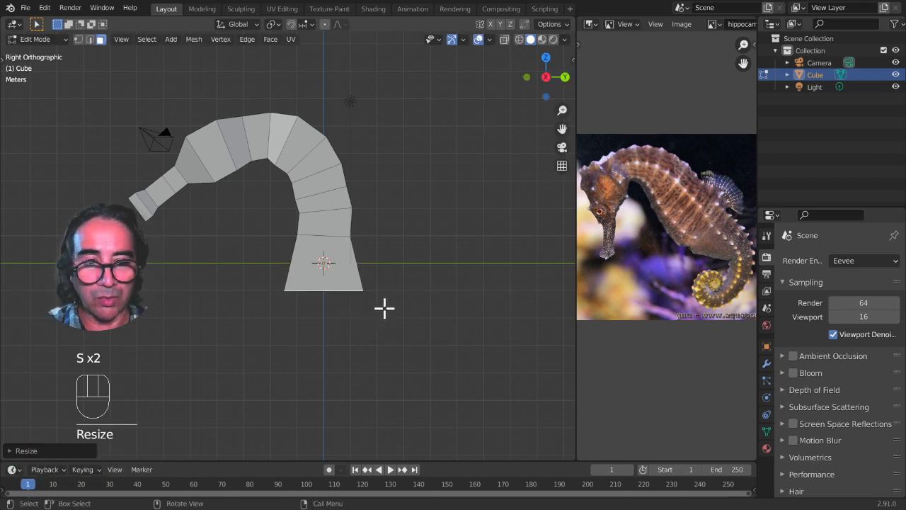
Step: Extrude the body's bottom face downward, widen and level the new end, and move it about 0.58 m along negative Y for the belly
{"action": "key", "text": "ctrl"}
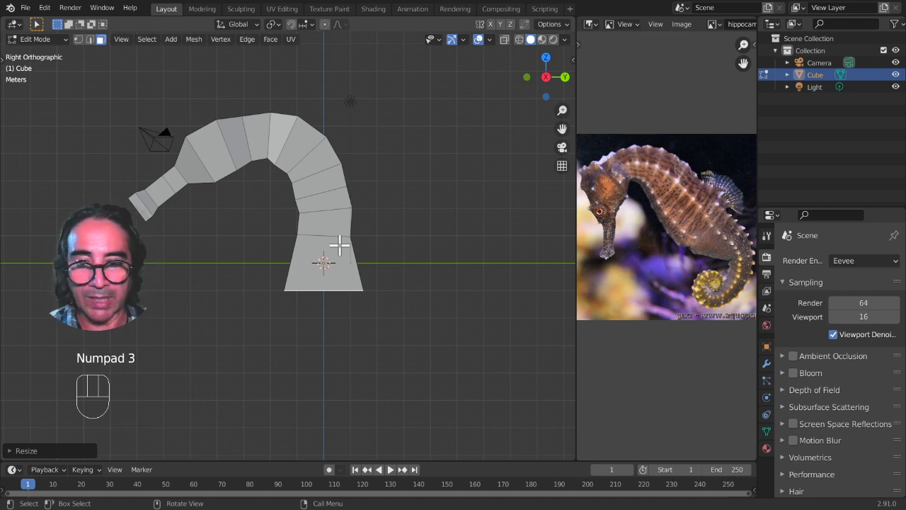
{"action": "key", "text": "ctrl"}
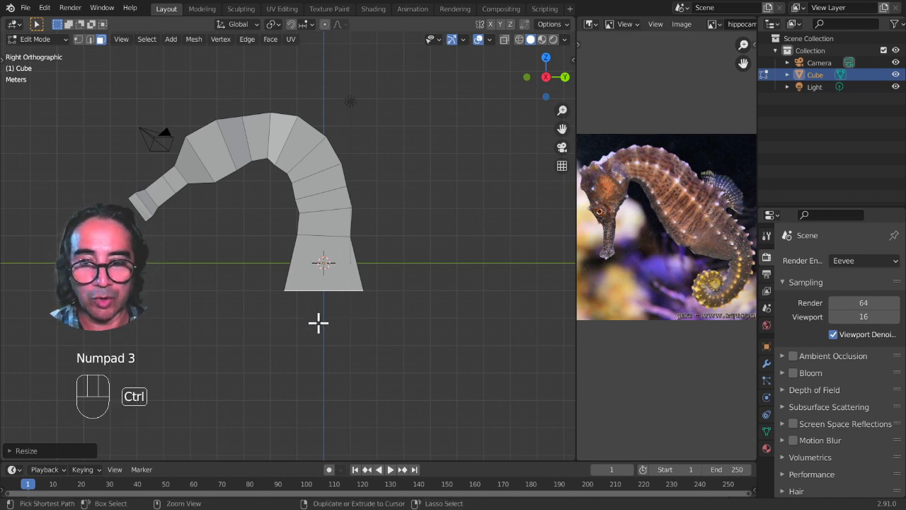
{"action": "right_click", "coordinate": [318, 322], "text": "ctrl"}
{"action": "key", "text": "s"}
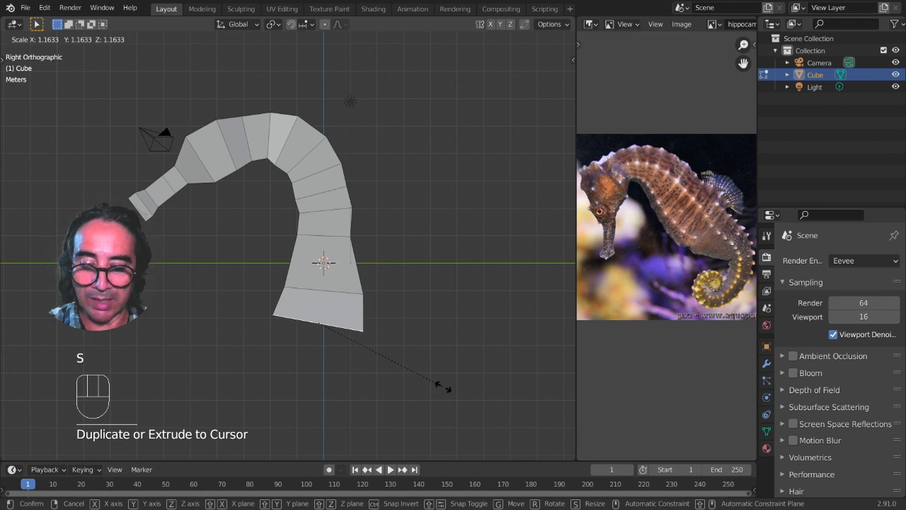
{"action": "left_click", "coordinate": [469, 373]}
{"action": "key", "text": "r"}
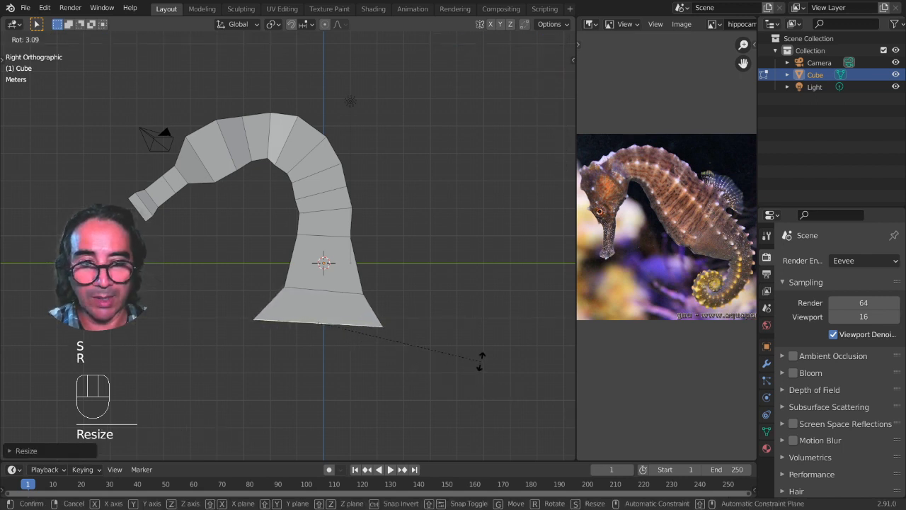
{"action": "left_click", "coordinate": [481, 357]}
{"action": "key", "text": "g"}
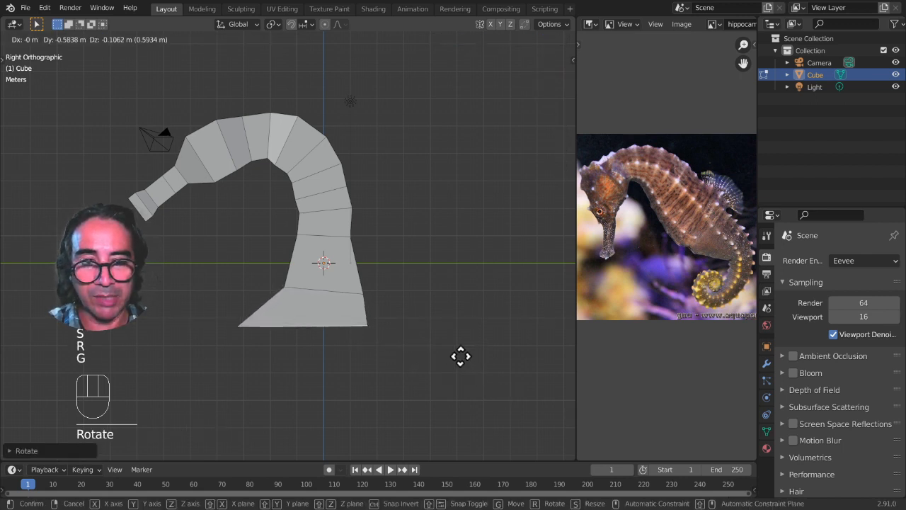
{"action": "left_click", "coordinate": [460, 356]}
Step: Extrude the belly's bottom face about 1.31 m straight down, then enlarge it slightly and shift it toward the front
{"action": "scroll", "coordinate": [658, 300], "scroll_direction": "up", "scroll_amount": 1}
{"action": "scroll", "coordinate": [659, 182], "scroll_direction": "up", "scroll_amount": 2}
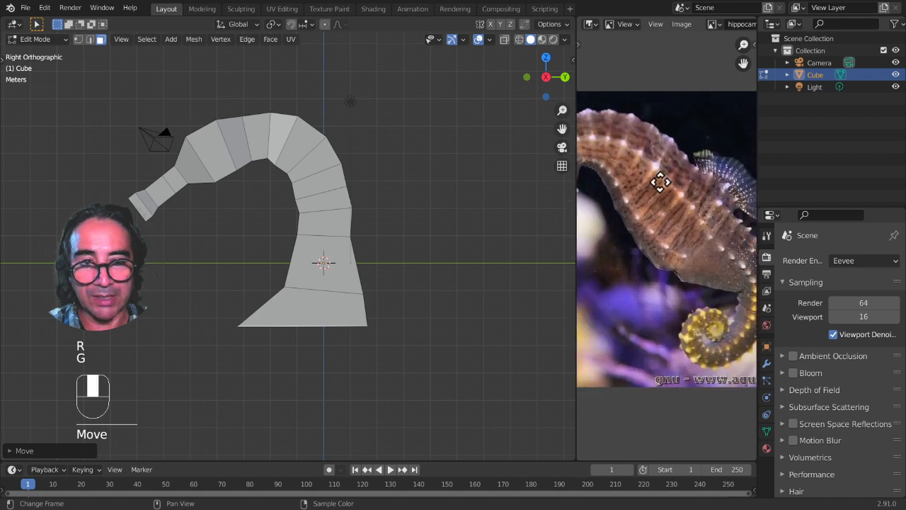
{"action": "middle_click_drag", "start_coordinate": [660, 182], "coordinate": [662, 184]}
{"action": "middle_click_drag", "start_coordinate": [396, 349], "coordinate": [455, 198], "text": "shift"}
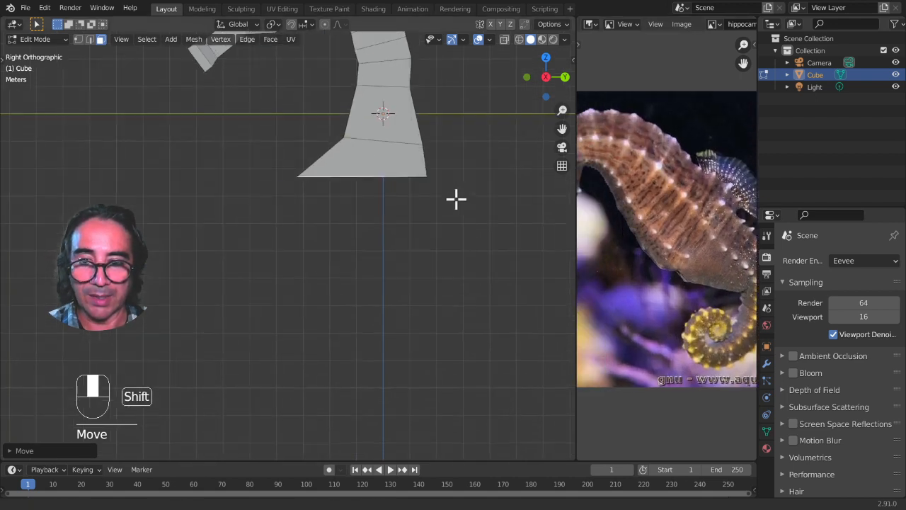
{"action": "key", "text": "e"}
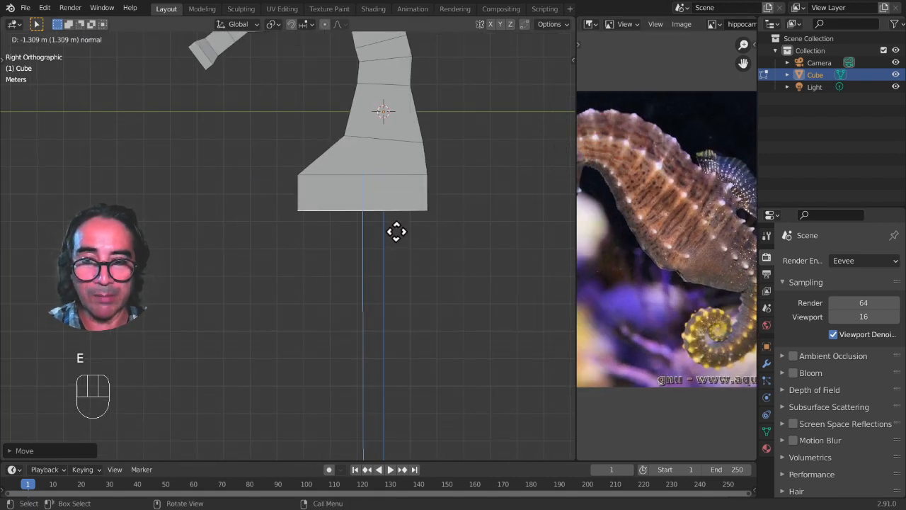
{"action": "left_click", "coordinate": [396, 231]}
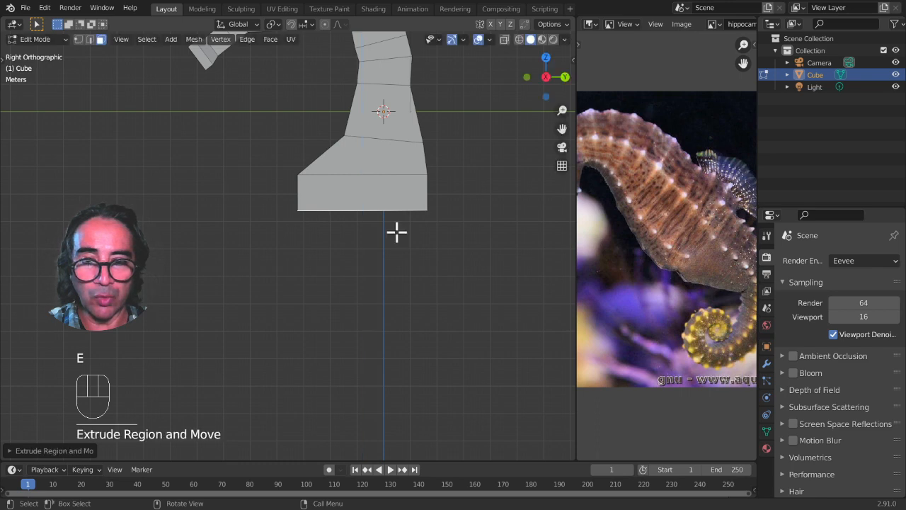
{"action": "key", "text": "s"}
{"action": "left_click", "coordinate": [464, 281]}
{"action": "key", "text": "g"}
{"action": "left_click", "coordinate": [455, 281]}
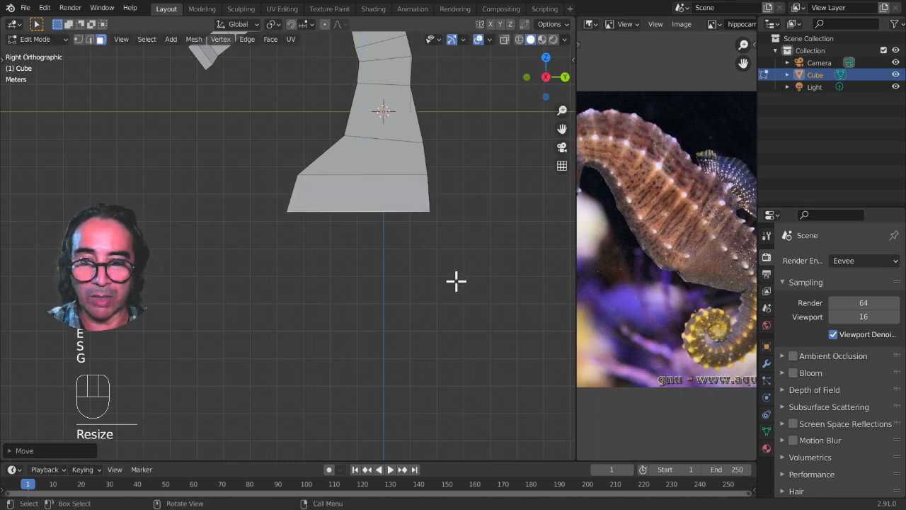
Step: Extrude two more body sections downward, narrow the last end face along Y, and shift it toward the back
{"action": "scroll", "coordinate": [361, 234], "scroll_direction": "down", "scroll_amount": 2}
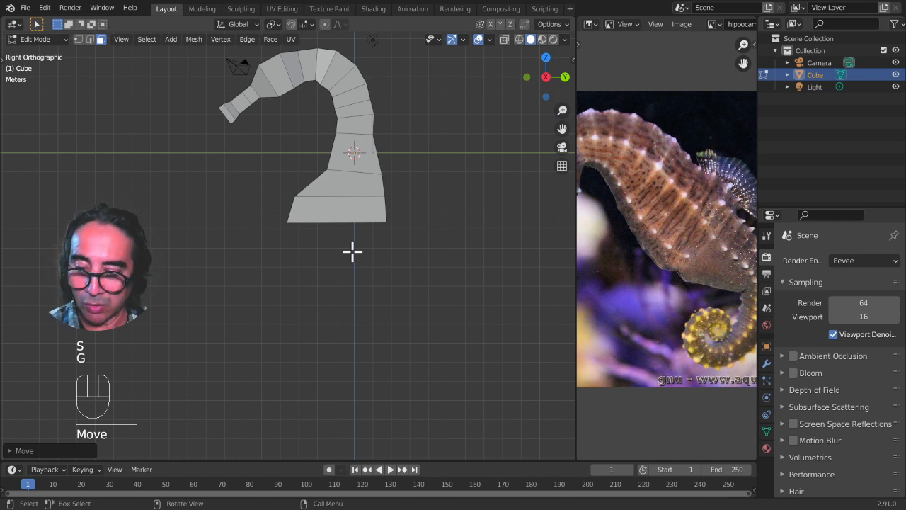
{"action": "key", "text": "ctrl"}
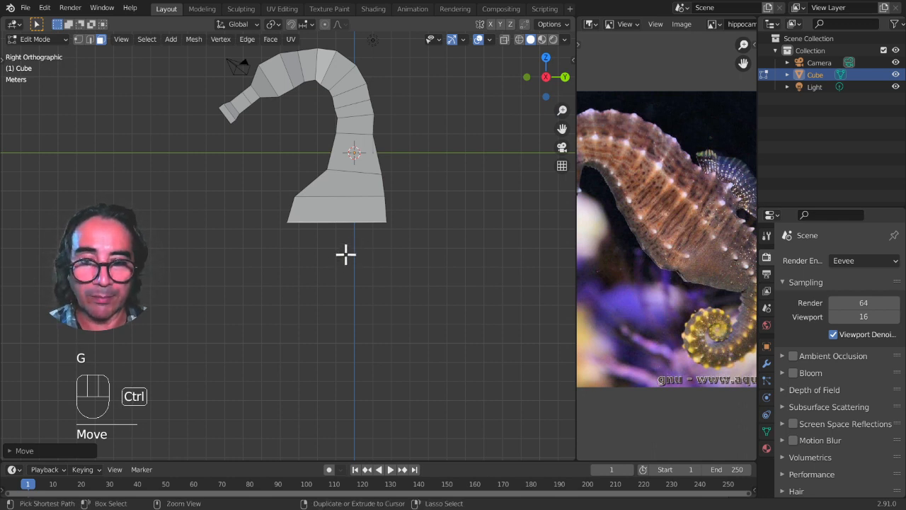
{"action": "right_click", "coordinate": [345, 253], "text": "ctrl"}
{"action": "right_click", "coordinate": [351, 296], "text": "ctrl"}
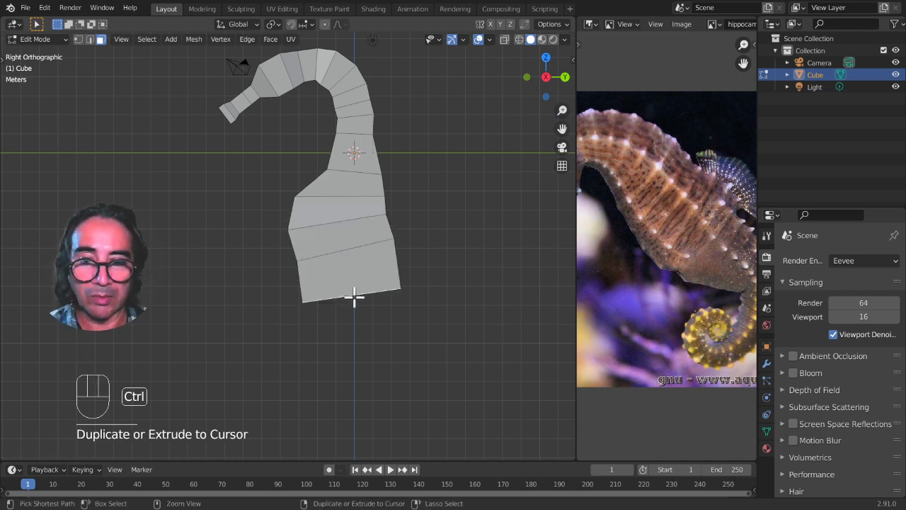
{"action": "key", "text": "s"}
{"action": "key", "text": "y"}
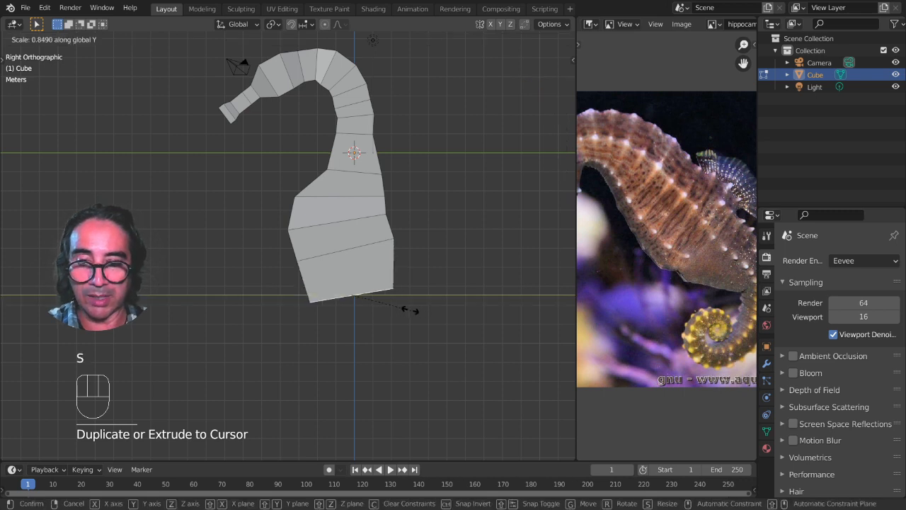
{"action": "left_click", "coordinate": [400, 308]}
{"action": "key", "text": "g"}
{"action": "left_click", "coordinate": [409, 308]}
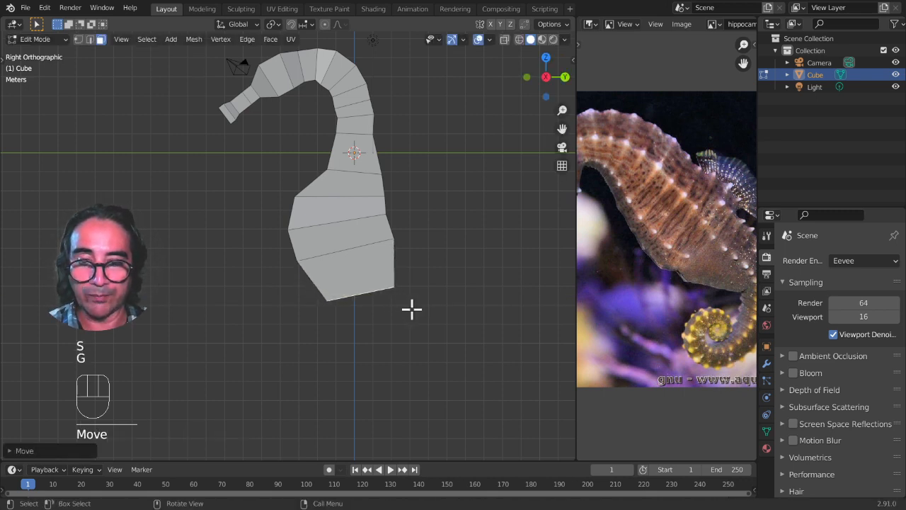
Step: Extrude two further sections below the body, narrow the end along Y, and move it toward the back
{"action": "scroll", "coordinate": [697, 276], "scroll_direction": "down", "scroll_amount": 2}
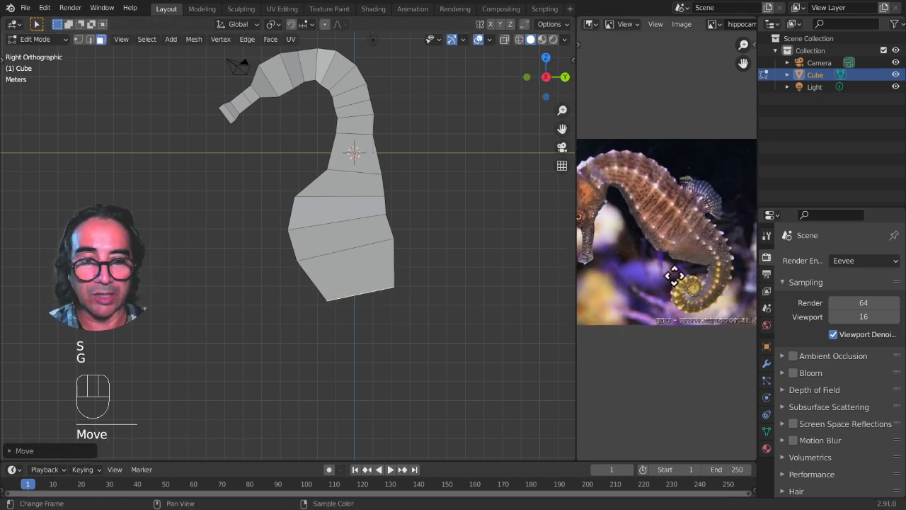
{"action": "right_click", "coordinate": [369, 327], "text": "ctrl"}
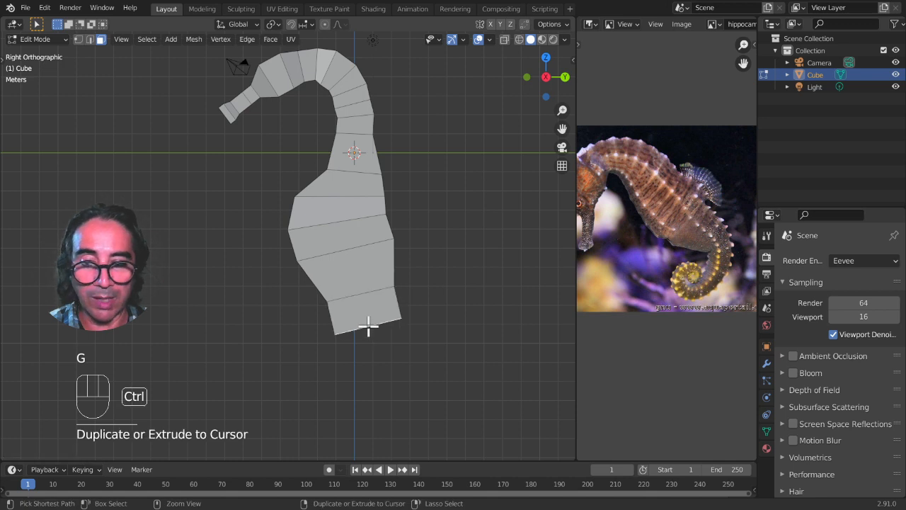
{"action": "right_click", "coordinate": [376, 366], "text": "ctrl"}
{"action": "key", "text": "s"}
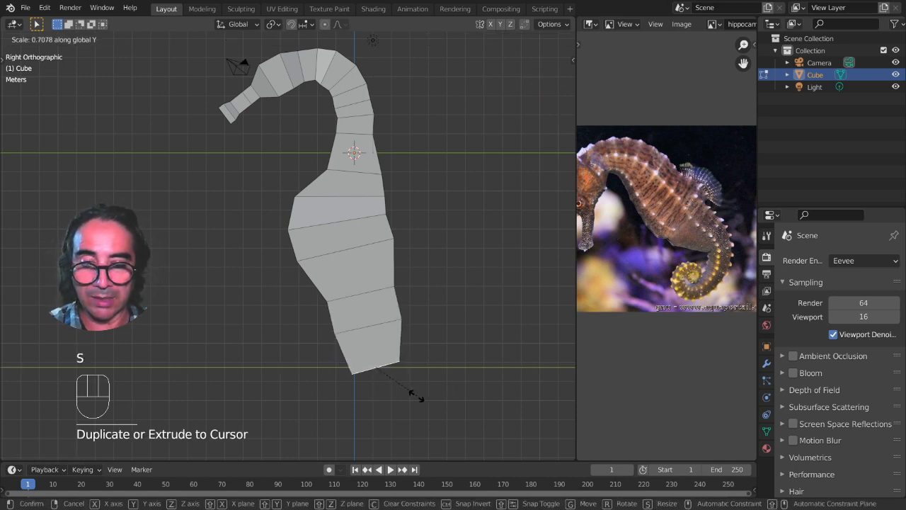
{"action": "left_click", "coordinate": [404, 390]}
{"action": "key", "text": "g"}
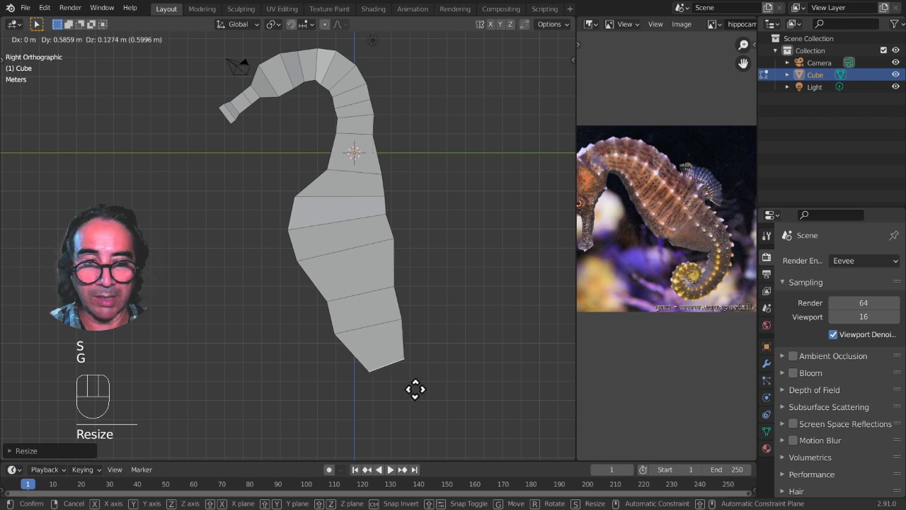
{"action": "left_click", "coordinate": [415, 385]}
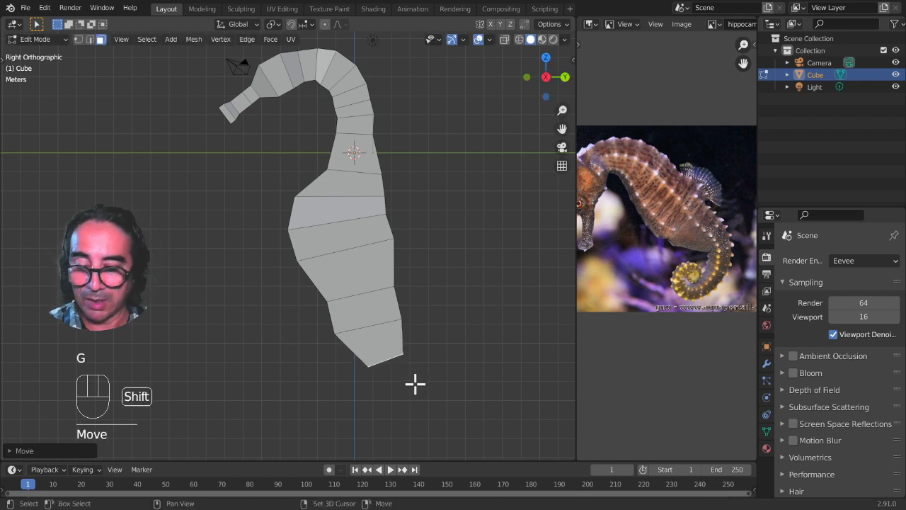
Step: Extrude a five-section tail from the body's lower end, leveling the first section's end face and bending the others toward the front
{"action": "middle_click_drag", "start_coordinate": [414, 385], "coordinate": [449, 300], "text": "shift"}
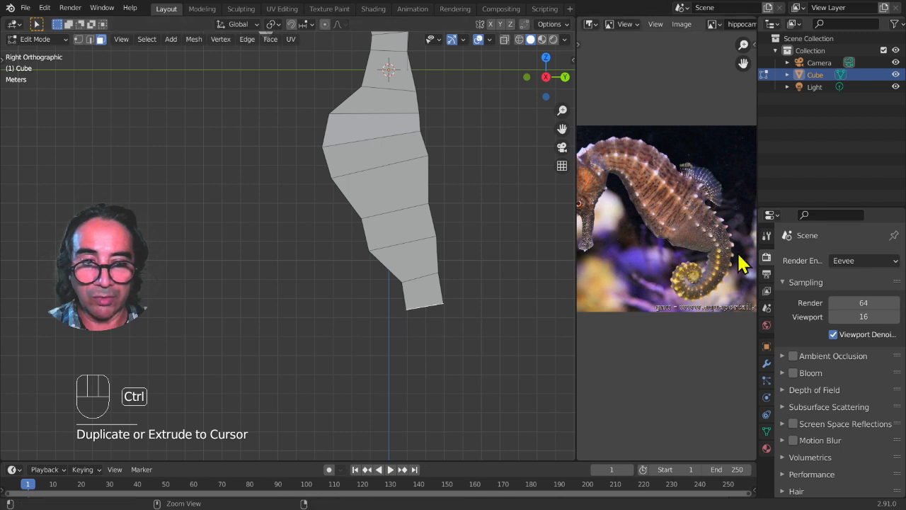
{"action": "key", "text": "r"}
{"action": "left_click", "coordinate": [476, 340]}
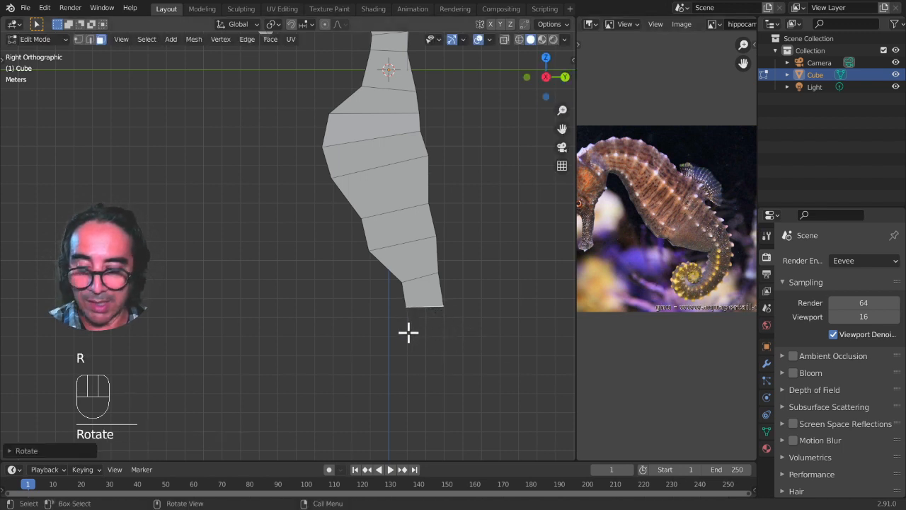
{"action": "right_click", "coordinate": [417, 333], "text": "ctrl"}
{"action": "right_click", "coordinate": [387, 367], "text": "ctrl"}
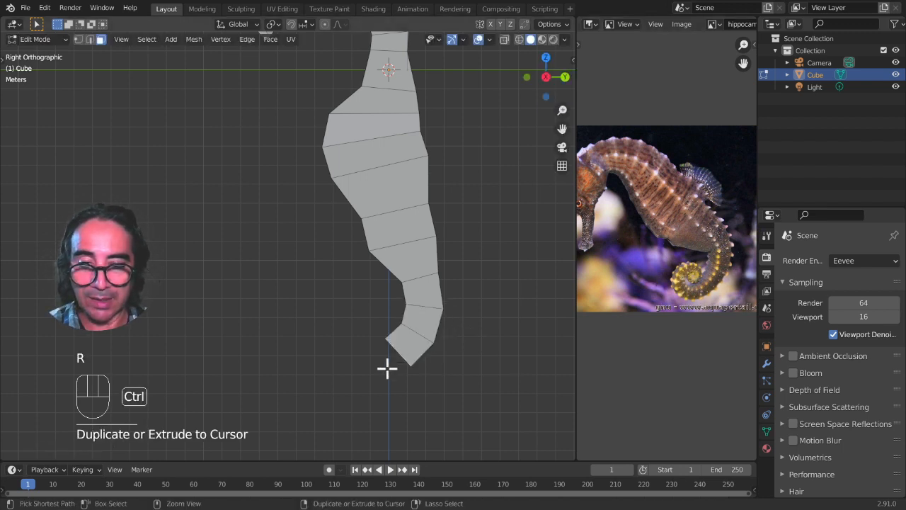
{"action": "right_click", "coordinate": [373, 366], "text": "ctrl"}
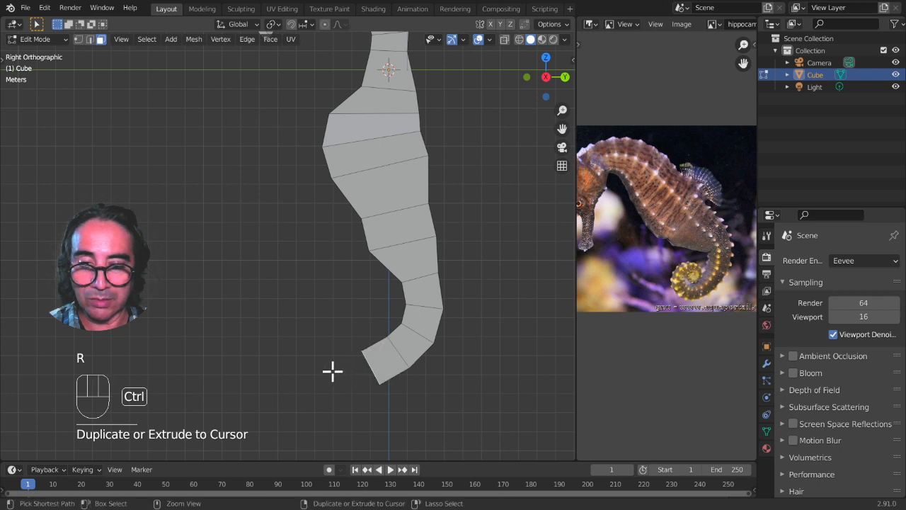
{"action": "right_click", "coordinate": [333, 371], "text": "ctrl"}
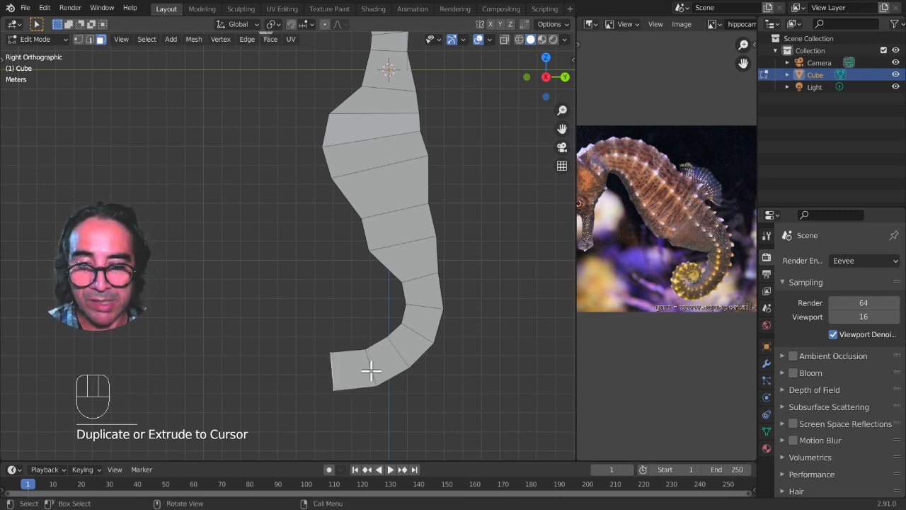
Step: Nudge the tail's end face slightly back toward the body, and extrude one more section toward the front
{"action": "middle_click_drag", "start_coordinate": [396, 368], "coordinate": [393, 267], "text": "shift"}
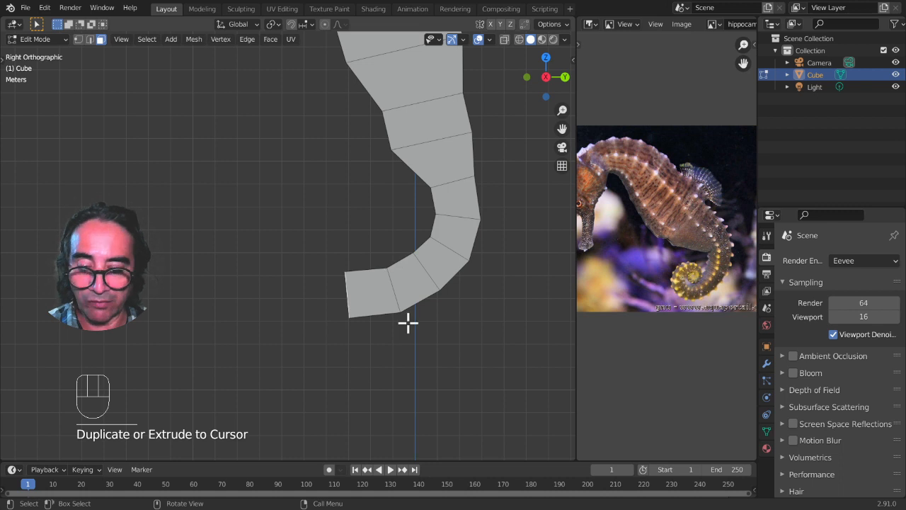
{"action": "key", "text": "g"}
{"action": "left_click", "coordinate": [390, 274]}
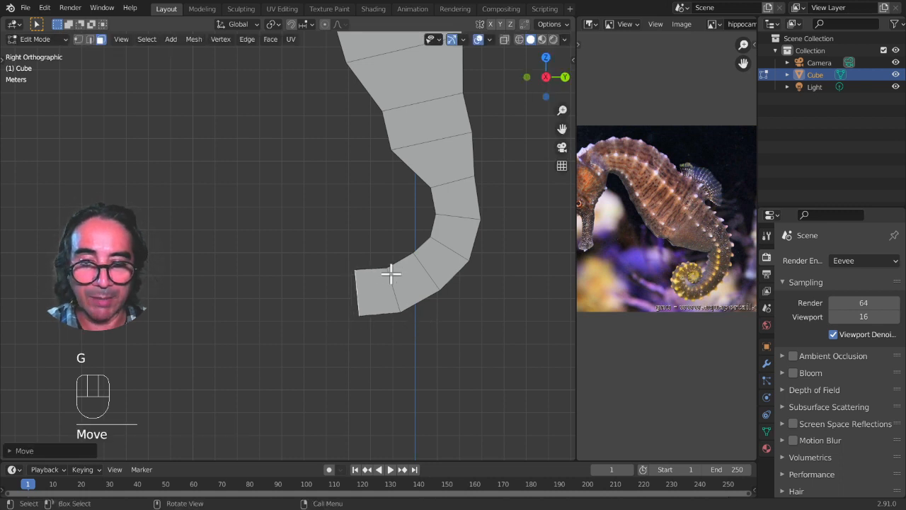
{"action": "key", "text": "g"}
{"action": "left_click", "coordinate": [390, 346]}
{"action": "mouse_move", "coordinate": [396, 250]}
{"action": "middle_mouse_down"}
{"action": "mouse_move", "coordinate": [421, 313]}
{"action": "mouse_move", "coordinate": [390, 245]}
{"action": "middle_mouse_up"}
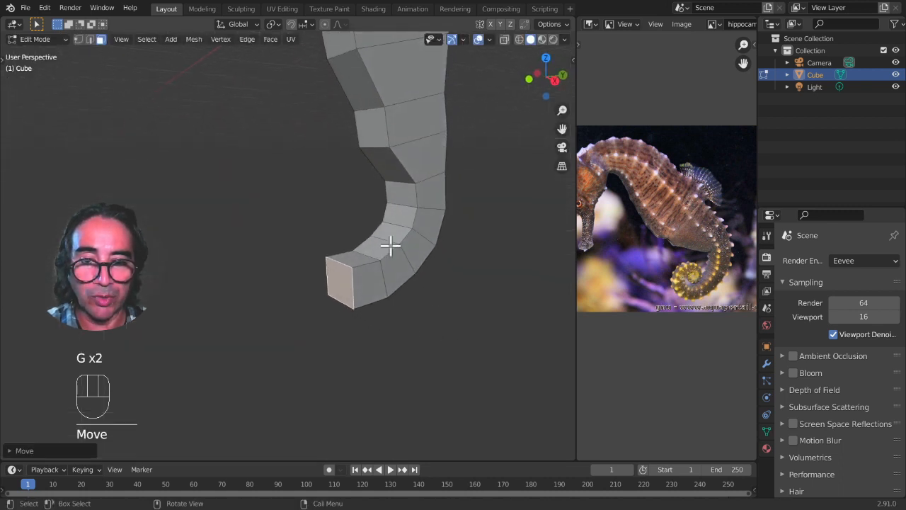
{"action": "key", "text": "KP_3"}
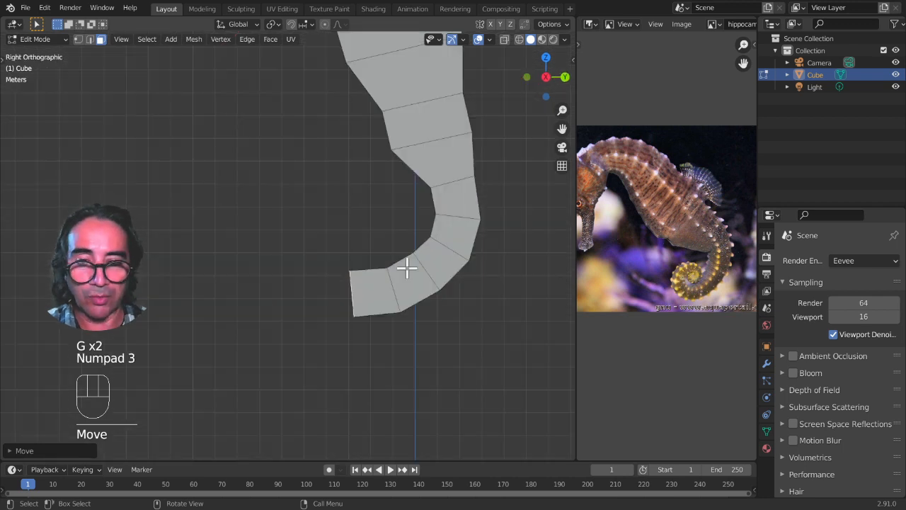
{"action": "right_click", "coordinate": [310, 290], "text": "ctrl"}
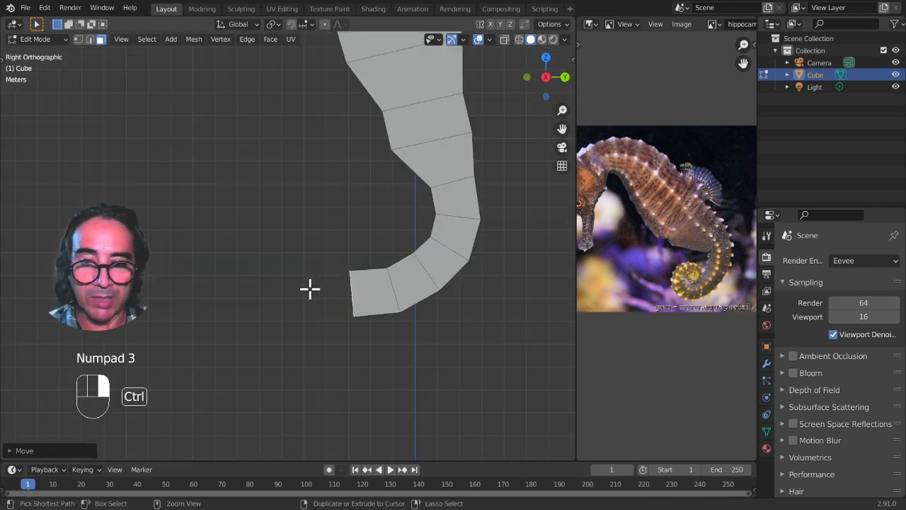
{"action": "right_click", "coordinate": [299, 285], "text": "ctrl"}
{"action": "right_click", "coordinate": [291, 285], "text": "ctrl"}
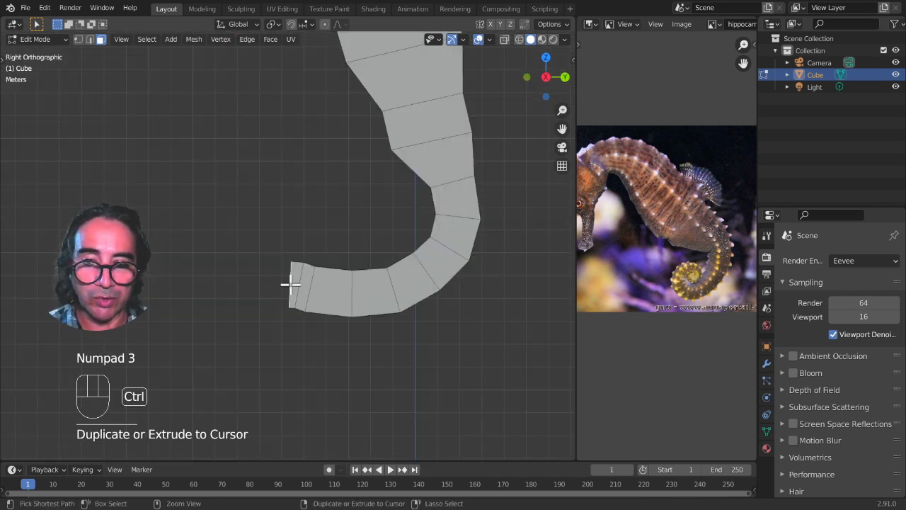
{"action": "right_click", "coordinate": [284, 280], "text": "ctrl"}
{"action": "key", "text": "ctrl+z"}
{"action": "key", "text": "ctrl+z"}
{"action": "key", "text": "ctrl+z"}
{"action": "key", "text": "ctrl+z"}
{"action": "key", "text": "ctrl+z"}
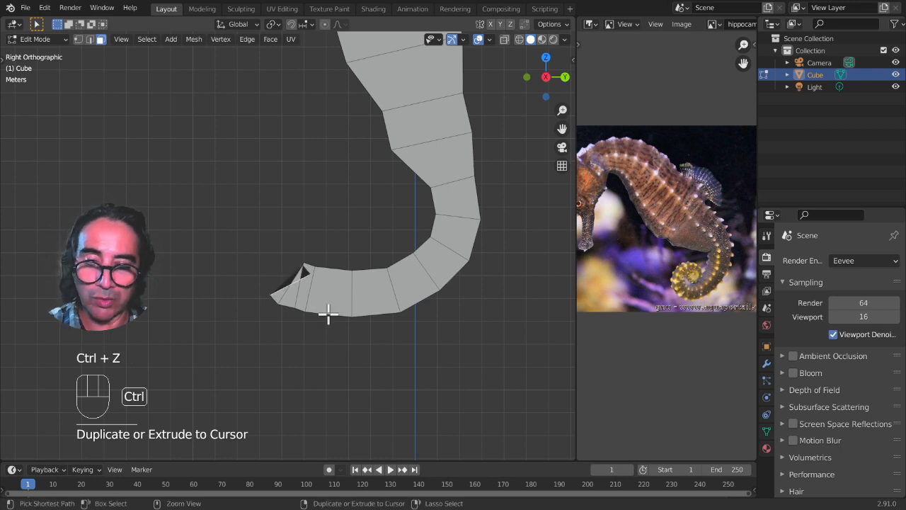
Step: Extrude seven more tail sections that curl upward, back toward the body, and down into a spiral like the reference photo
{"action": "right_click", "coordinate": [283, 266], "text": "ctrl"}
{"action": "right_click", "coordinate": [279, 248], "text": "ctrl"}
{"action": "right_click", "coordinate": [296, 210], "text": "ctrl"}
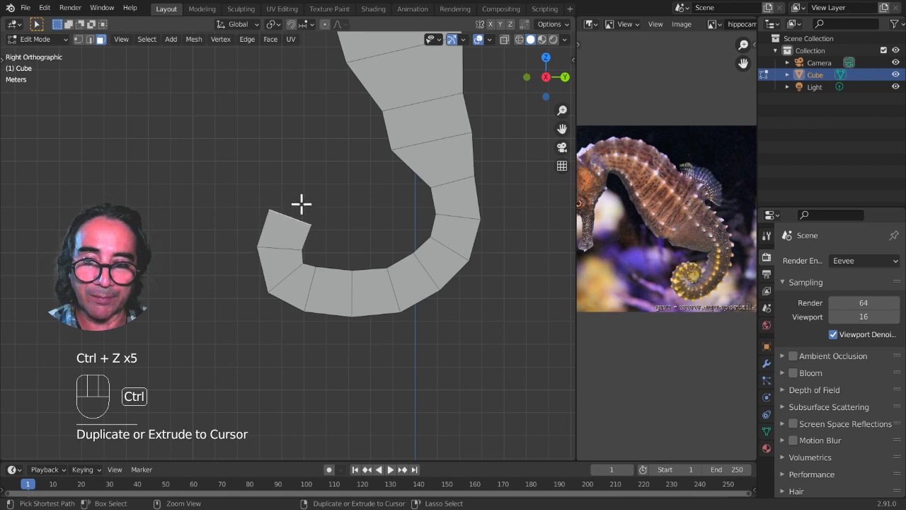
{"action": "right_click", "coordinate": [312, 194], "text": "ctrl"}
{"action": "right_click", "coordinate": [343, 185], "text": "ctrl"}
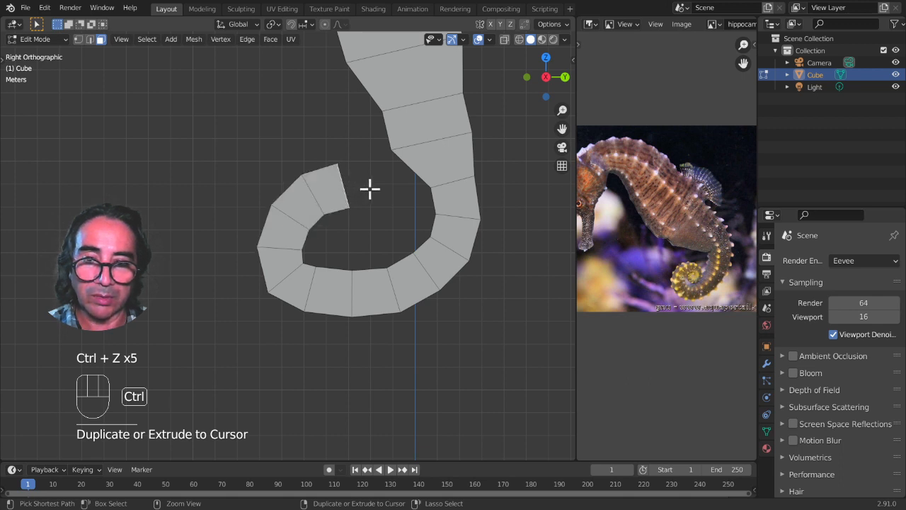
{"action": "right_click", "coordinate": [376, 194], "text": "ctrl"}
{"action": "right_click", "coordinate": [387, 227], "text": "ctrl"}
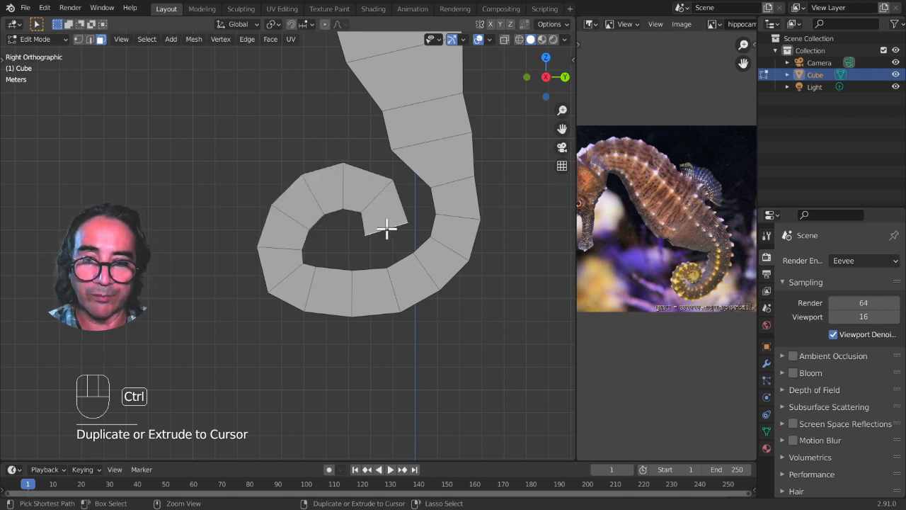
Step: Extrude the last tail sections into the center of the spiral, and nudge the tip's end face to tighten the curl
{"action": "right_click", "coordinate": [335, 251], "text": "ctrl"}
{"action": "right_click", "coordinate": [320, 242], "text": "ctrl"}
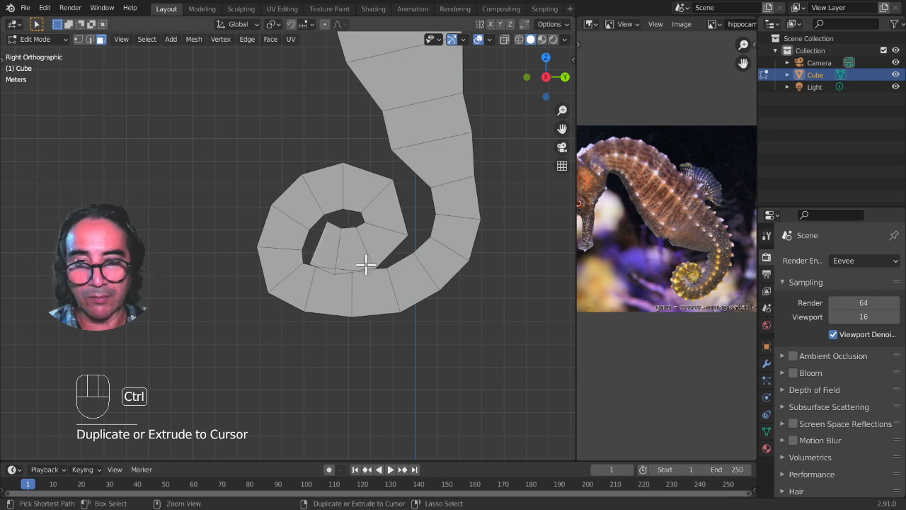
{"action": "key", "text": "g"}
{"action": "left_click", "coordinate": [405, 279]}
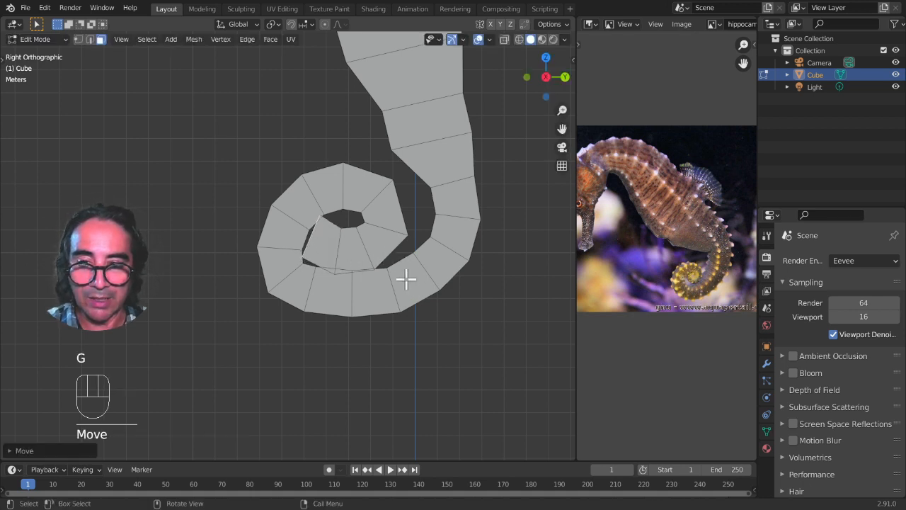
Step: Turn on smooth proportional editing and restrict its influence to connected geometry only
{"action": "middle_click_drag", "start_coordinate": [370, 306], "coordinate": [446, 64]}
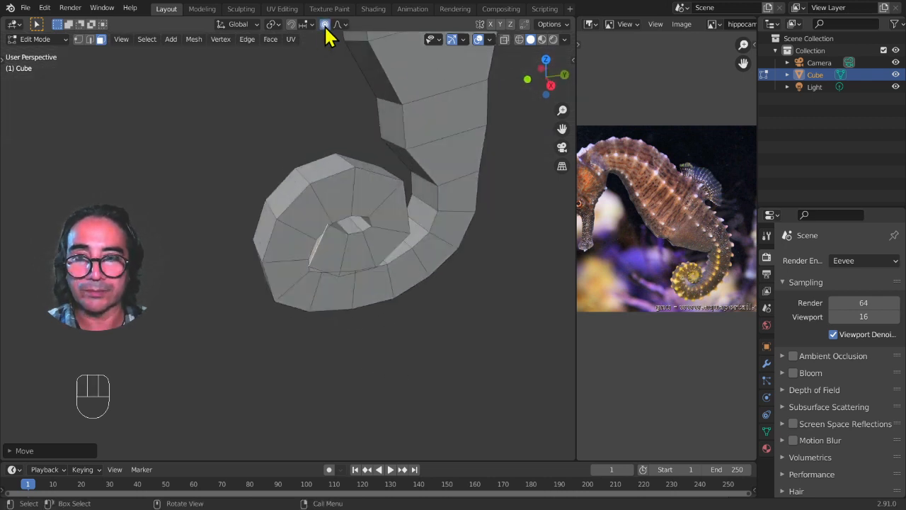
{"action": "left_click", "coordinate": [344, 24]}
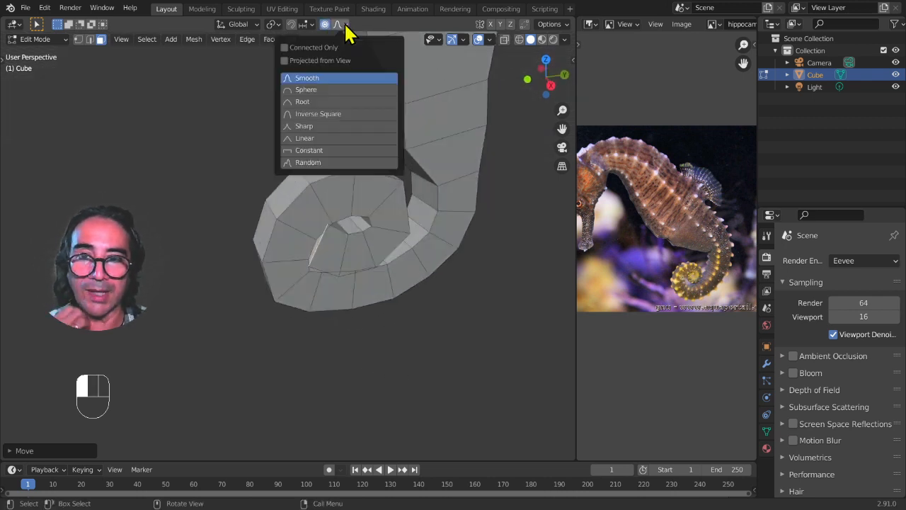
{"action": "left_click", "coordinate": [284, 48]}
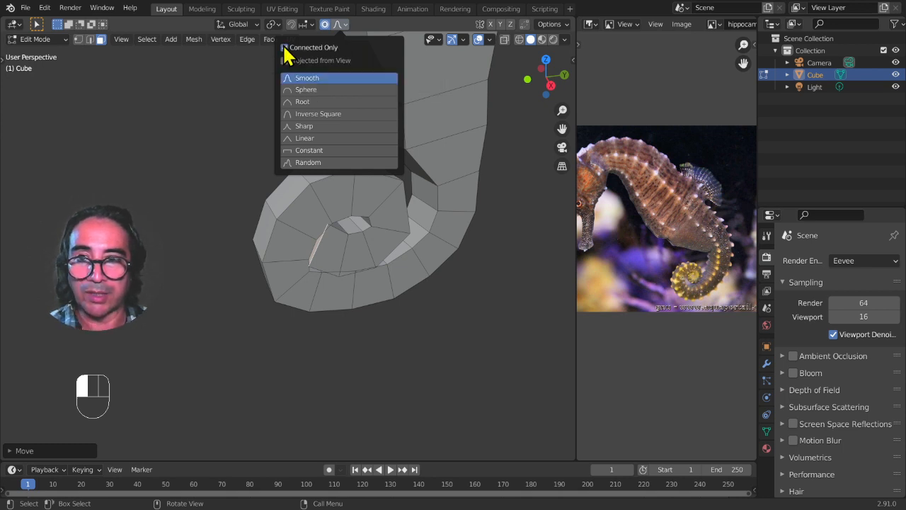
Step: Scale the tail tip along X to about 0.6 with a proportional size of about 6.7, thinning the curl toward its end
{"action": "middle_click_drag", "start_coordinate": [349, 282], "coordinate": [371, 292]}
{"action": "key", "text": "s"}
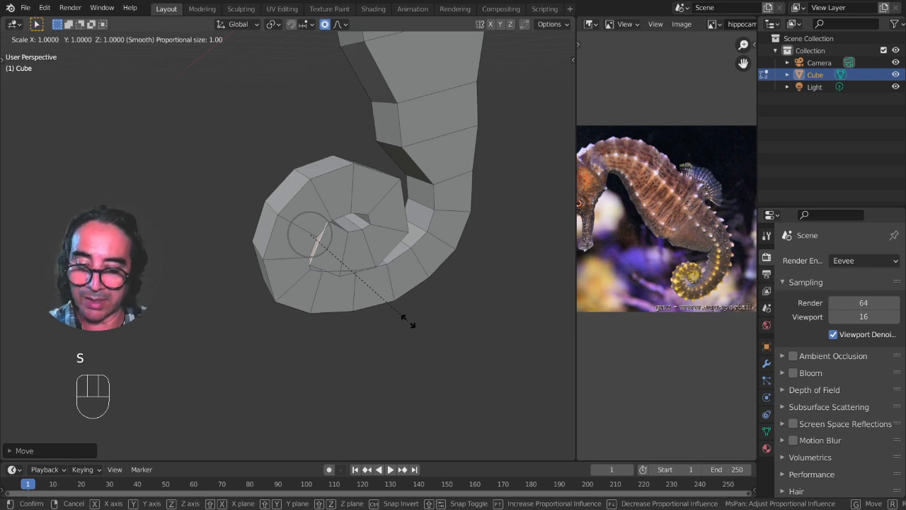
{"action": "key", "text": "x"}
{"action": "scroll", "coordinate": [409, 323], "scroll_direction": "down", "scroll_amount": 15}
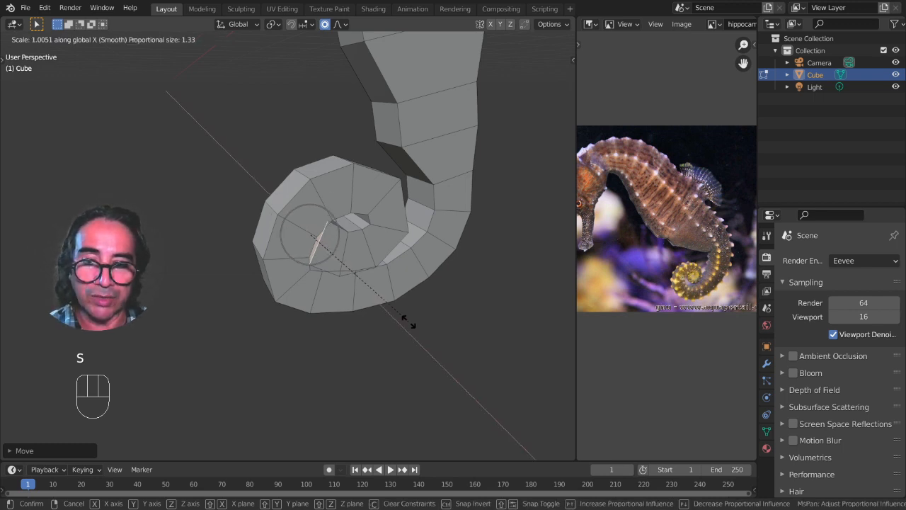
{"action": "scroll", "coordinate": [382, 305], "scroll_direction": "down", "scroll_amount": 5}
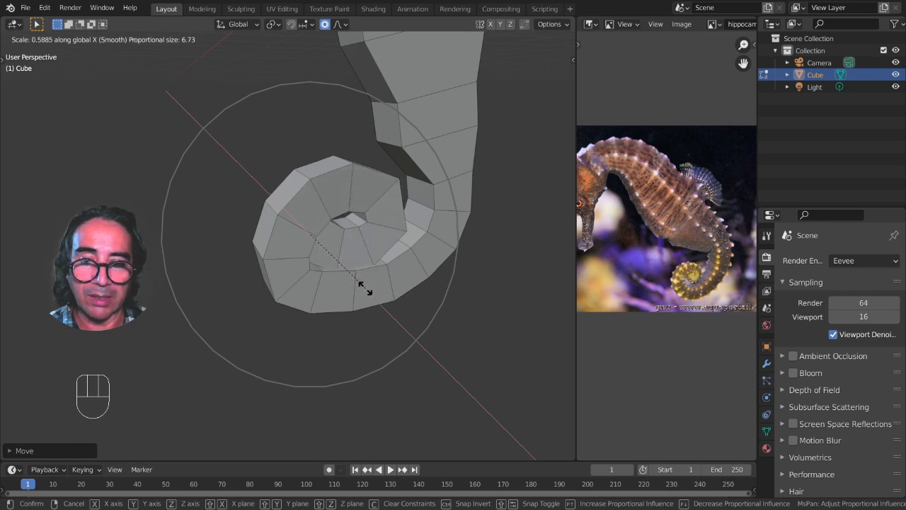
{"action": "left_click", "coordinate": [368, 294]}
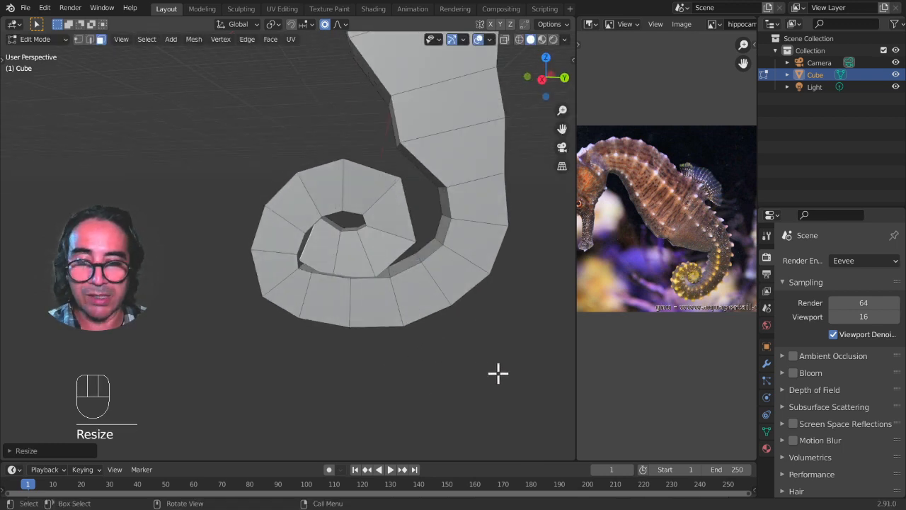
Step: Scale the tail tip uniformly to about 0.35 with a wider proportional size, tapering the whole curl toward its center
{"action": "key", "text": "s"}
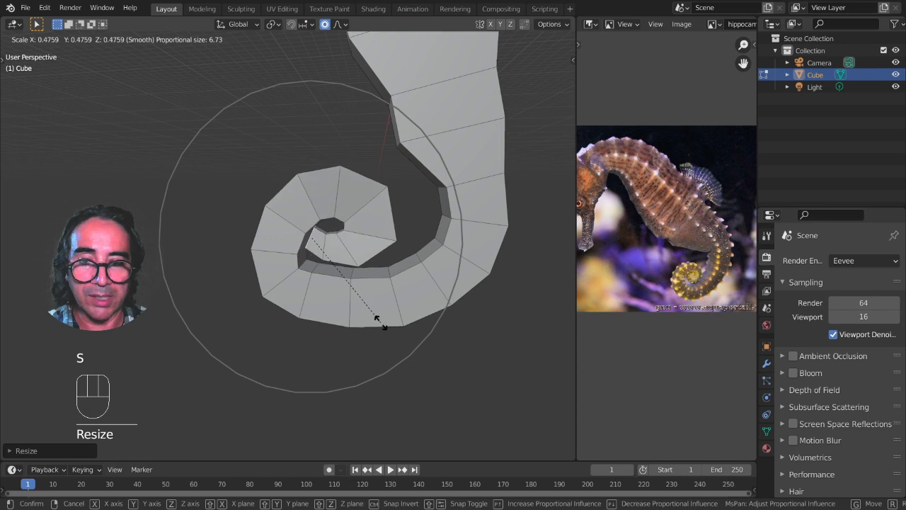
{"action": "scroll", "coordinate": [366, 314], "scroll_direction": "down", "scroll_amount": 5}
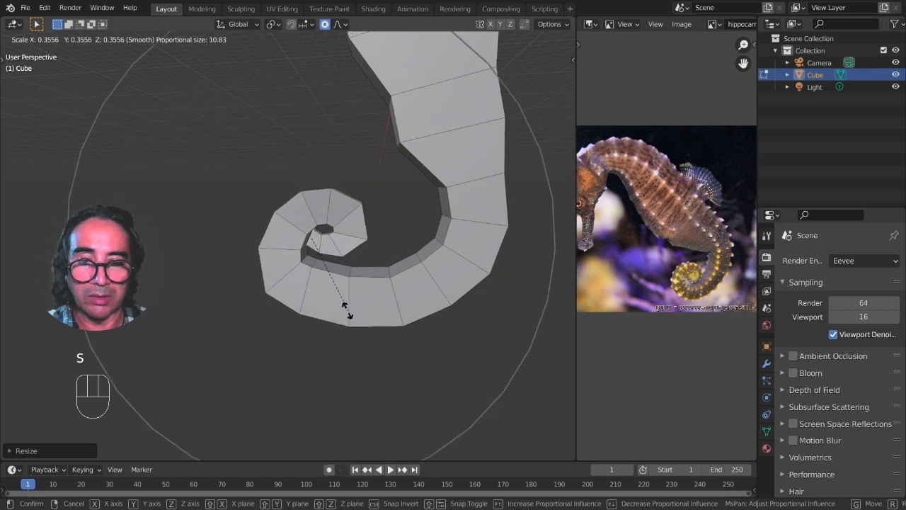
{"action": "left_click", "coordinate": [346, 311]}
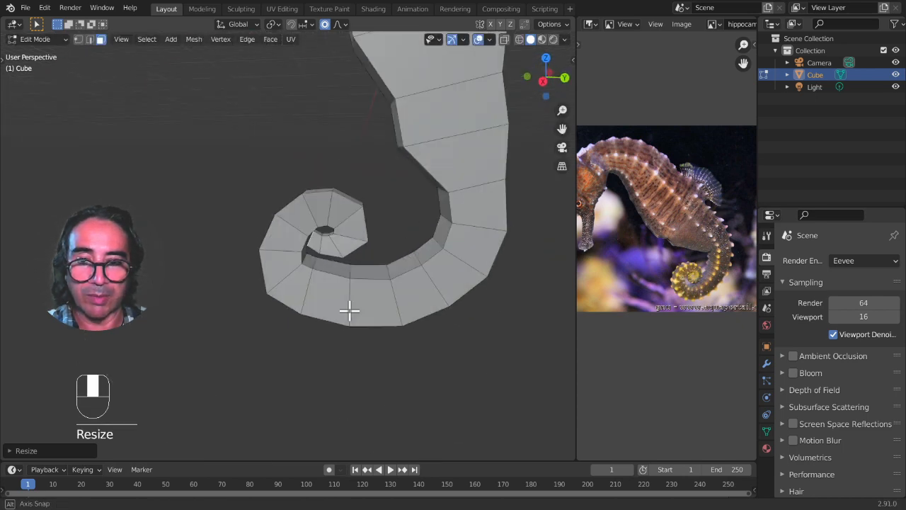
Step: Move the tail tip about 2.3 m back toward the body and slightly up in side view, with a proportional size of 11.92
{"action": "key", "text": "KP_3"}
{"action": "scroll", "coordinate": [415, 317], "scroll_direction": "up", "scroll_amount": 2}
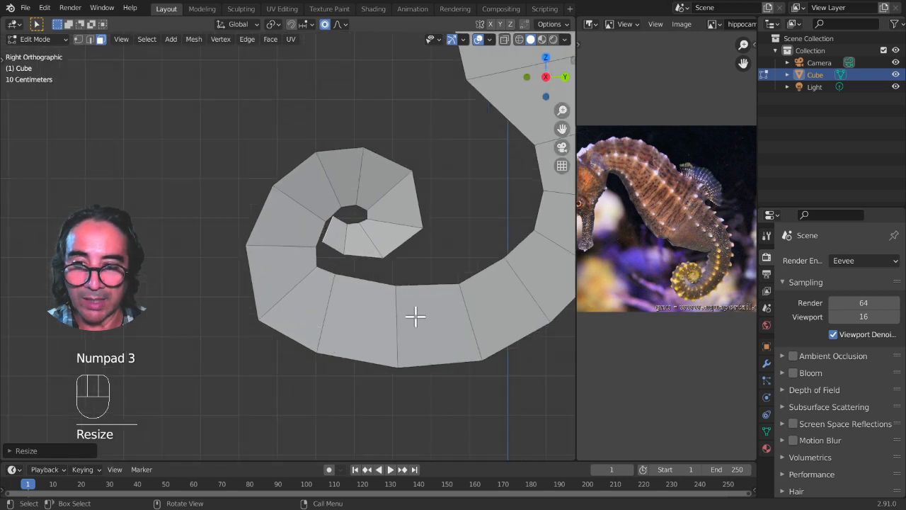
{"action": "key", "text": "g"}
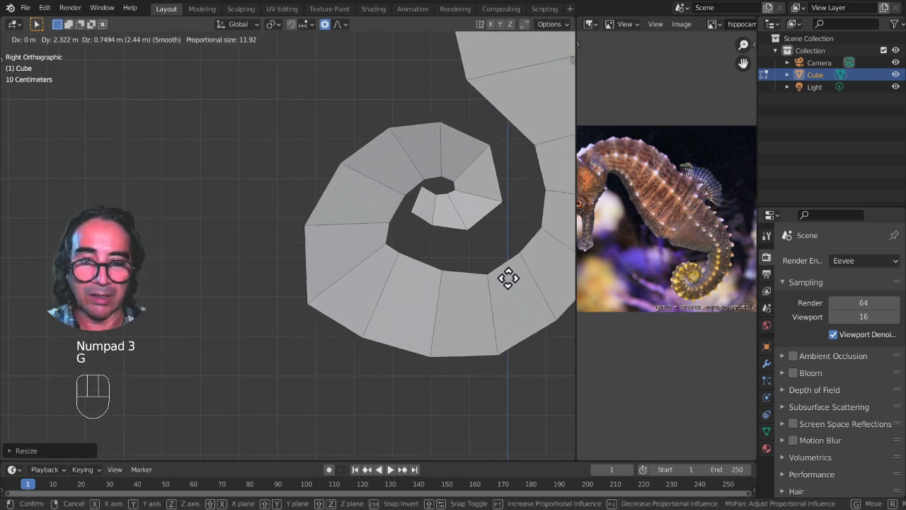
{"action": "left_click", "coordinate": [507, 271]}
Step: Move the outer face at the front of the curl up and slightly back, with the proportional size reduced to about 3.45
{"action": "middle_click_drag", "start_coordinate": [309, 270], "coordinate": [314, 265]}
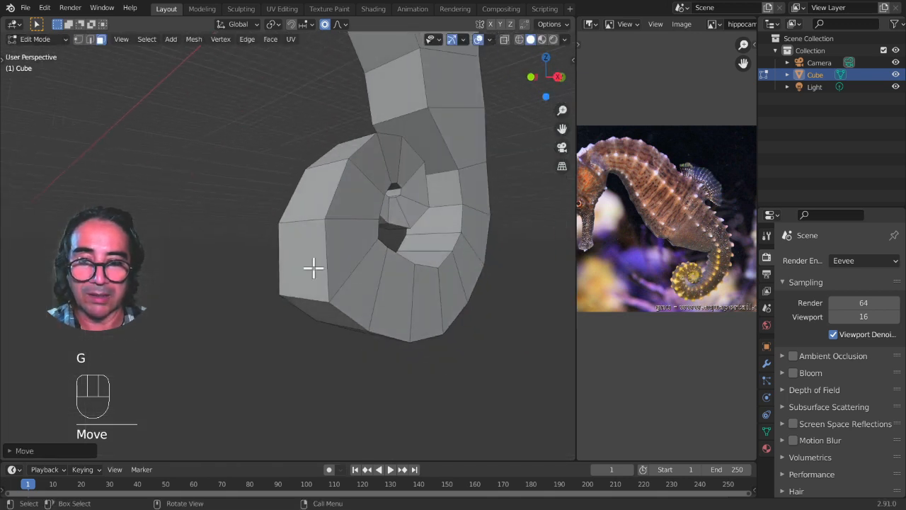
{"action": "left_click", "coordinate": [314, 268]}
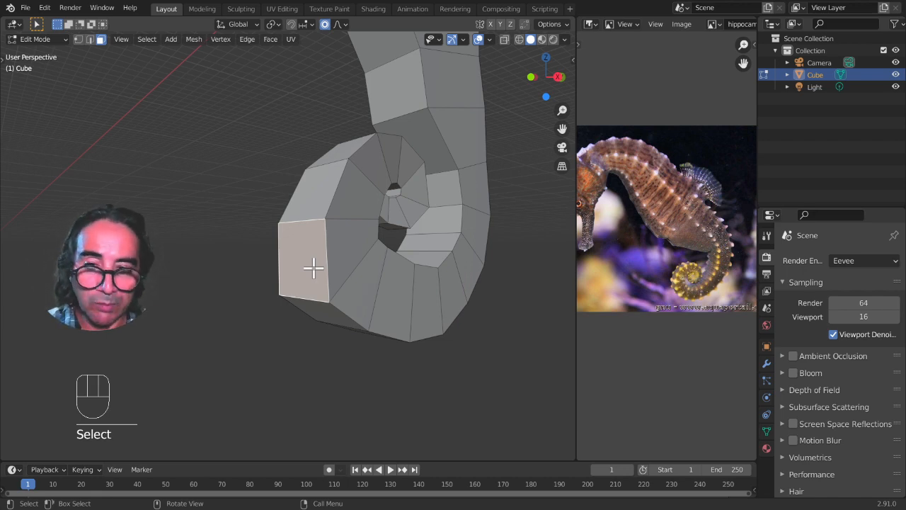
{"action": "key", "text": "KP_3"}
{"action": "scroll", "coordinate": [359, 388], "scroll_direction": "down", "scroll_amount": 1}
{"action": "key", "text": "g"}
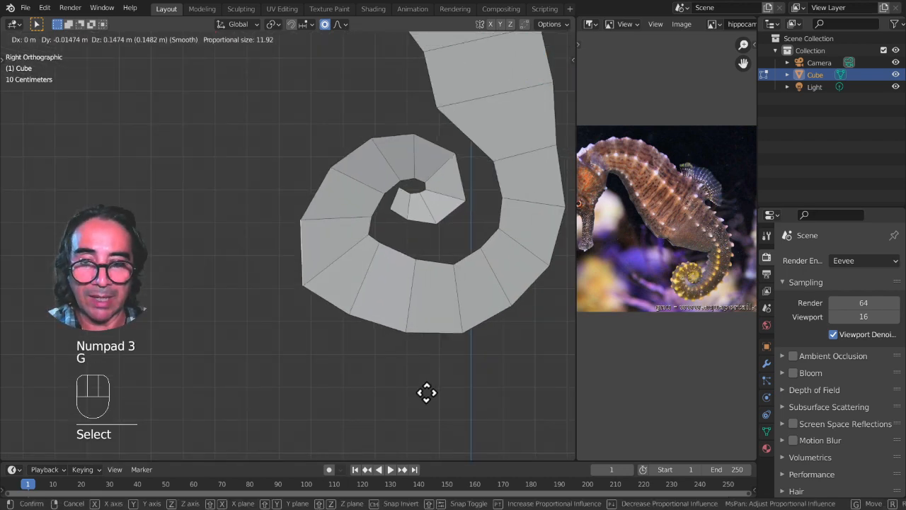
{"action": "scroll", "coordinate": [425, 388], "scroll_direction": "up", "scroll_amount": 10}
{"action": "scroll", "coordinate": [424, 378], "scroll_direction": "up", "scroll_amount": 3}
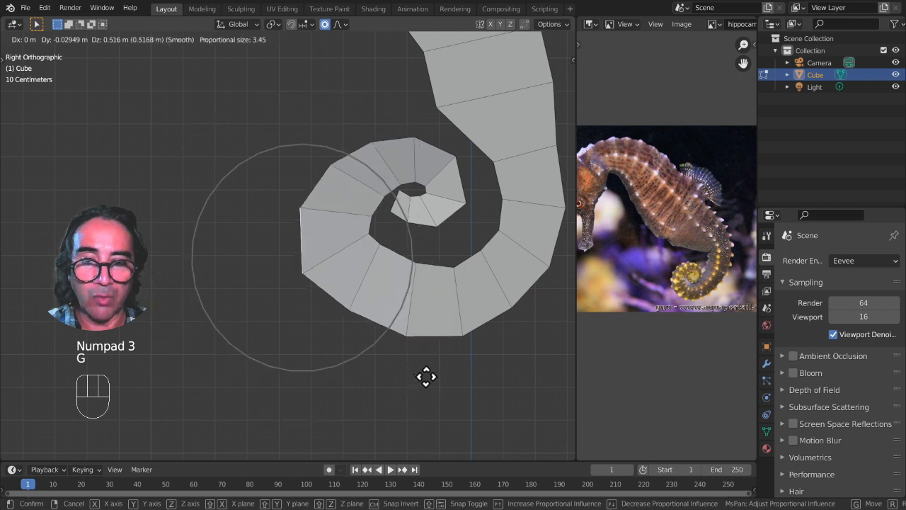
{"action": "left_click", "coordinate": [440, 373]}
Step: Move and rotate the inner face at the front of the curl to even its thickness, with a proportional size of about 1.77
{"action": "middle_click_drag", "start_coordinate": [439, 372], "coordinate": [401, 286]}
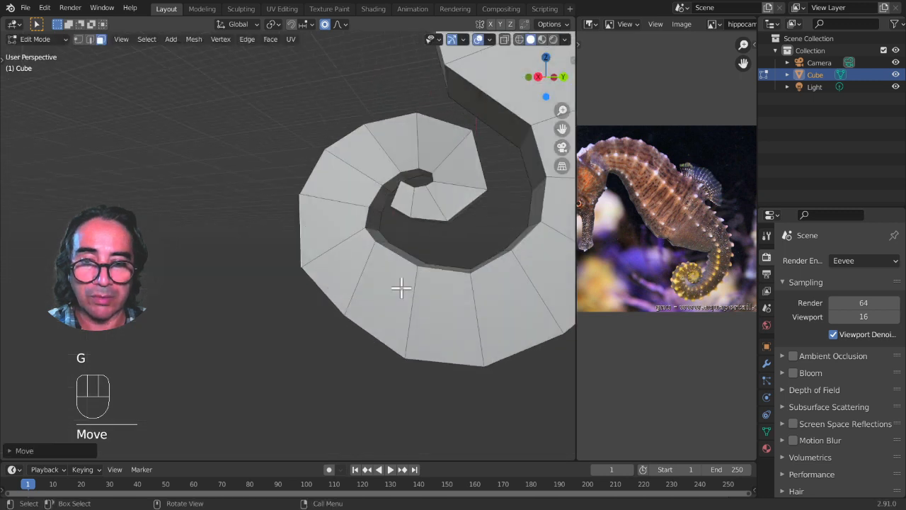
{"action": "left_click", "coordinate": [370, 219]}
{"action": "key", "text": "KP_3"}
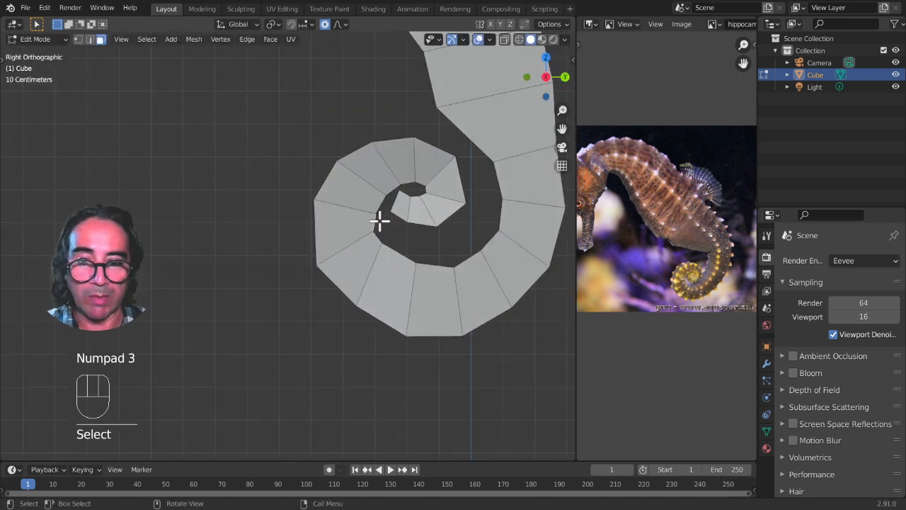
{"action": "key", "text": "g"}
{"action": "scroll", "coordinate": [528, 271], "scroll_direction": "up", "scroll_amount": 8}
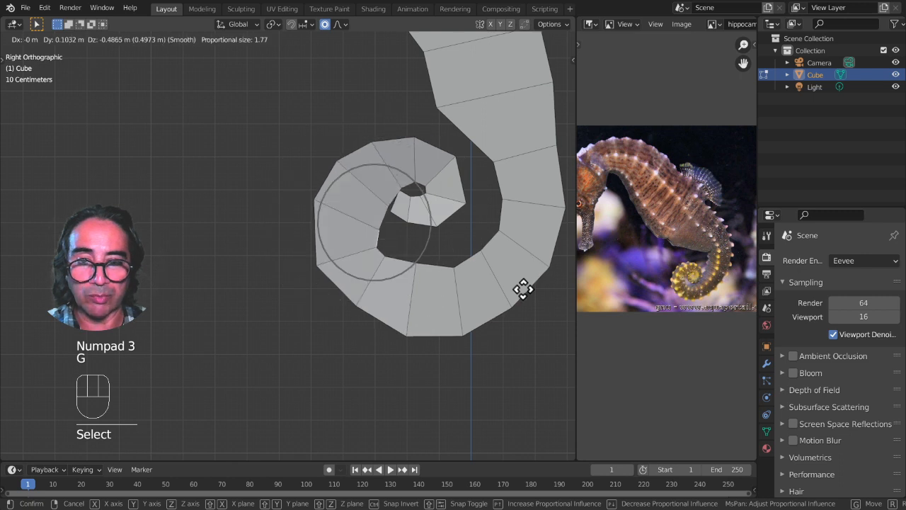
{"action": "left_click", "coordinate": [496, 269]}
{"action": "key", "text": "r"}
{"action": "left_click", "coordinate": [500, 250]}
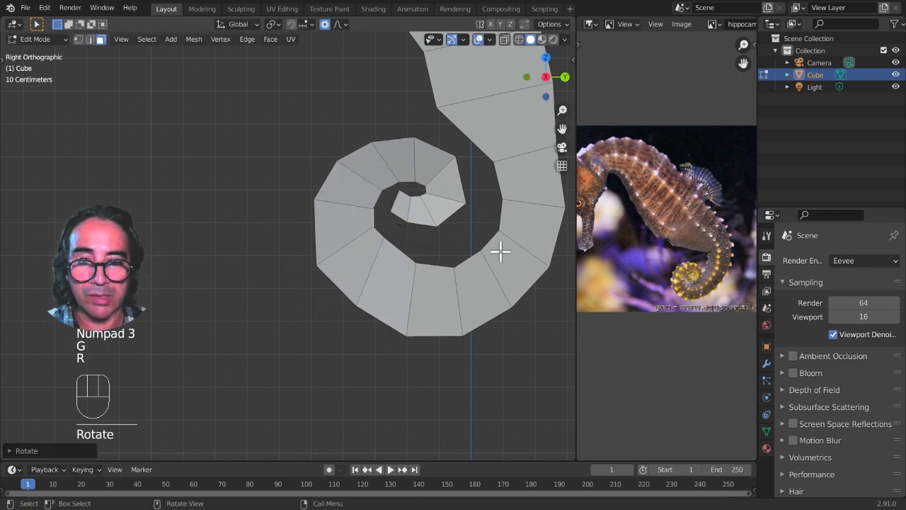
Step: Nudge the outer face at the lower front of the curl slightly toward the front in side view to round the outline
{"action": "middle_click_drag", "start_coordinate": [382, 320], "coordinate": [401, 307]}
{"action": "left_click", "coordinate": [385, 324]}
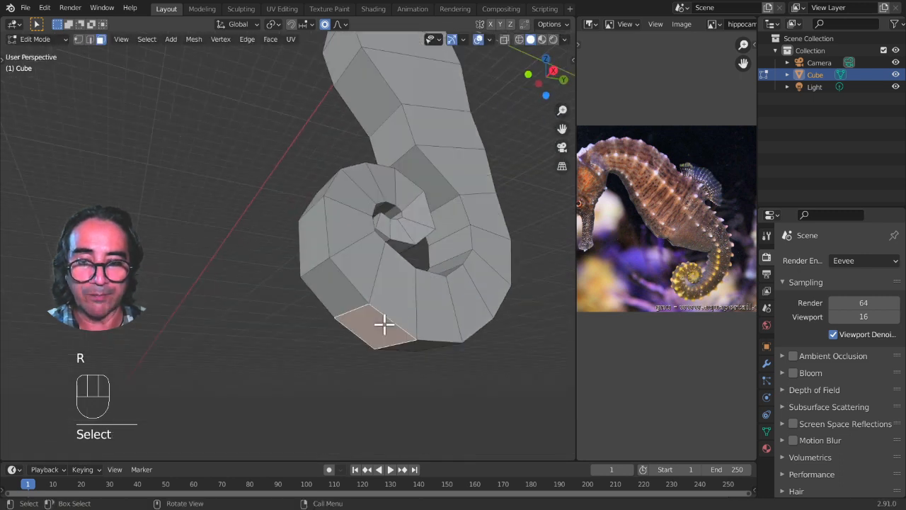
{"action": "key", "text": "KP_3"}
{"action": "key", "text": "g"}
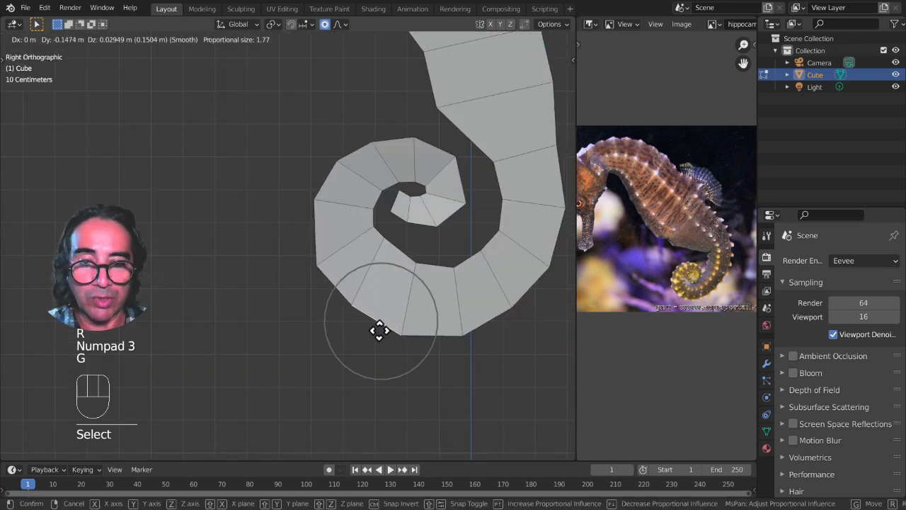
{"action": "left_click", "coordinate": [380, 329]}
Step: Rotate the front face where the belly meets the tail by about 12° in side view to smooth the outline
{"action": "scroll", "coordinate": [443, 340], "scroll_direction": "down", "scroll_amount": 2}
{"action": "middle_click_drag", "start_coordinate": [440, 336], "coordinate": [364, 356], "text": "shift"}
{"action": "middle_click_drag", "start_coordinate": [341, 304], "coordinate": [322, 269]}
{"action": "left_click", "coordinate": [312, 142]}
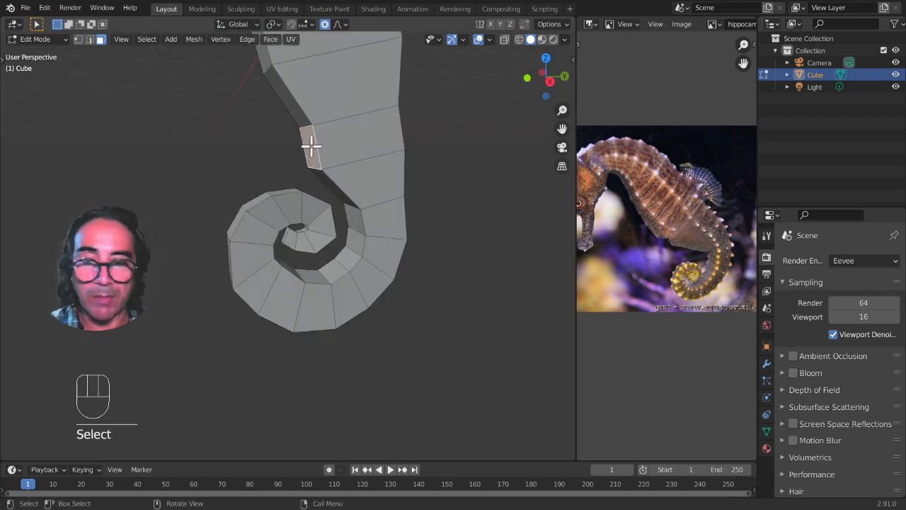
{"action": "key", "text": "KP_3"}
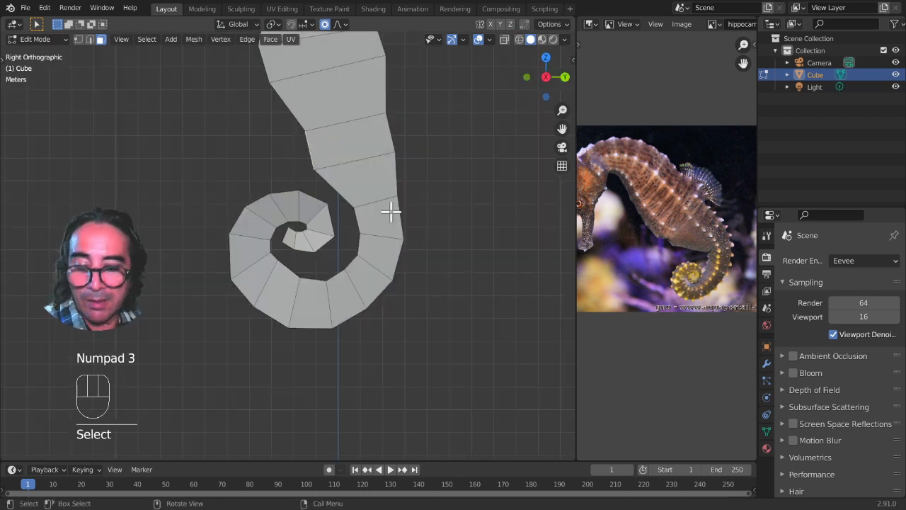
{"action": "key", "text": "r"}
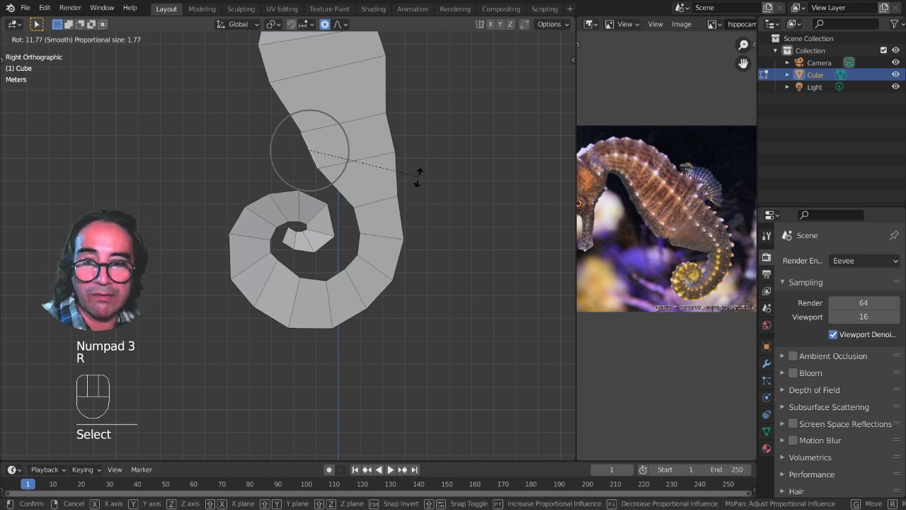
{"action": "left_click", "coordinate": [415, 181]}
Step: Raise two adjacent faces on top of the head in side view, giving it a taller crown like the reference photo
{"action": "middle_click_drag", "start_coordinate": [377, 209], "coordinate": [334, 272]}
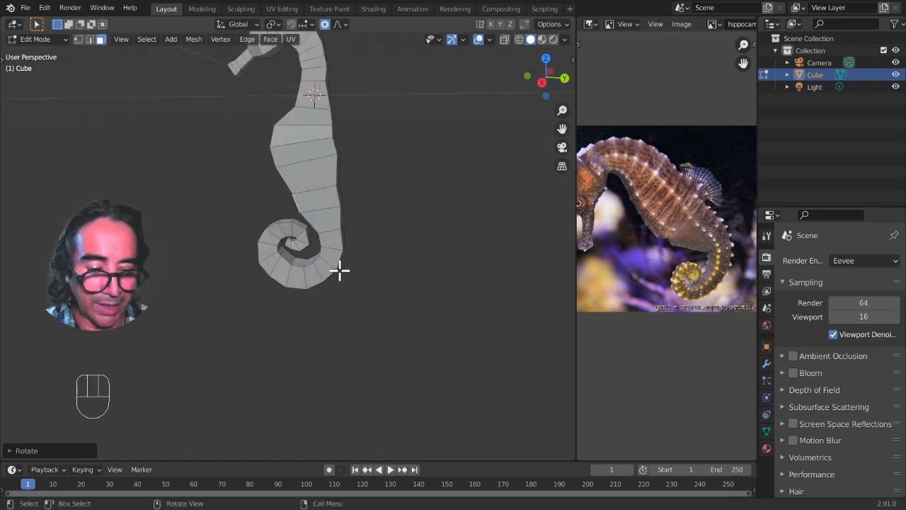
{"action": "key", "text": "KP_3"}
{"action": "middle_click_drag", "start_coordinate": [351, 164], "coordinate": [406, 311], "text": "shift"}
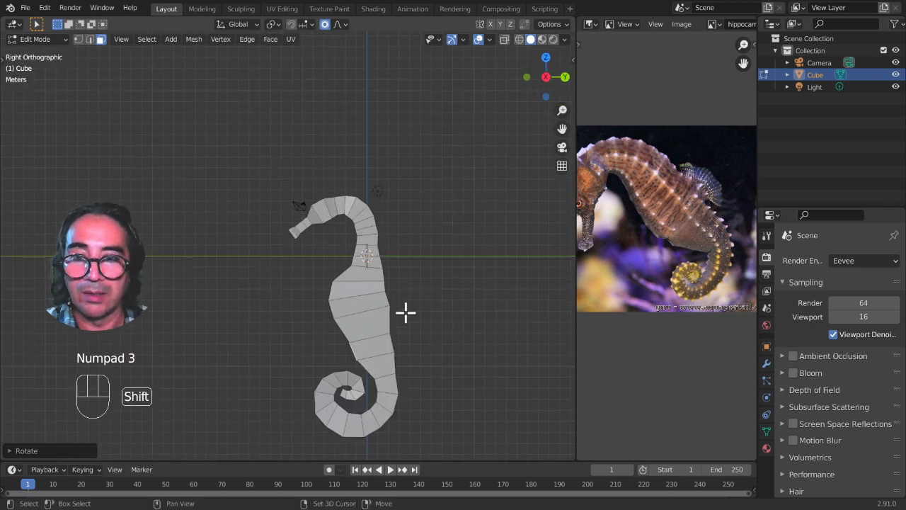
{"action": "scroll", "coordinate": [388, 255], "scroll_direction": "up", "scroll_amount": 5}
{"action": "scroll", "coordinate": [635, 200], "scroll_direction": "down", "scroll_amount": 2}
{"action": "scroll", "coordinate": [635, 200], "scroll_direction": "up", "scroll_amount": 3}
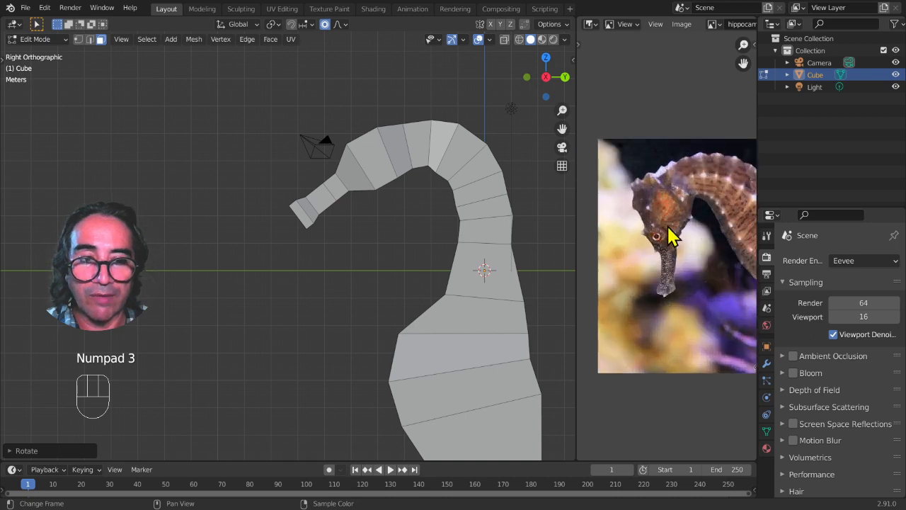
{"action": "middle_click_drag", "start_coordinate": [404, 138], "coordinate": [398, 130]}
{"action": "left_click", "coordinate": [419, 125]}
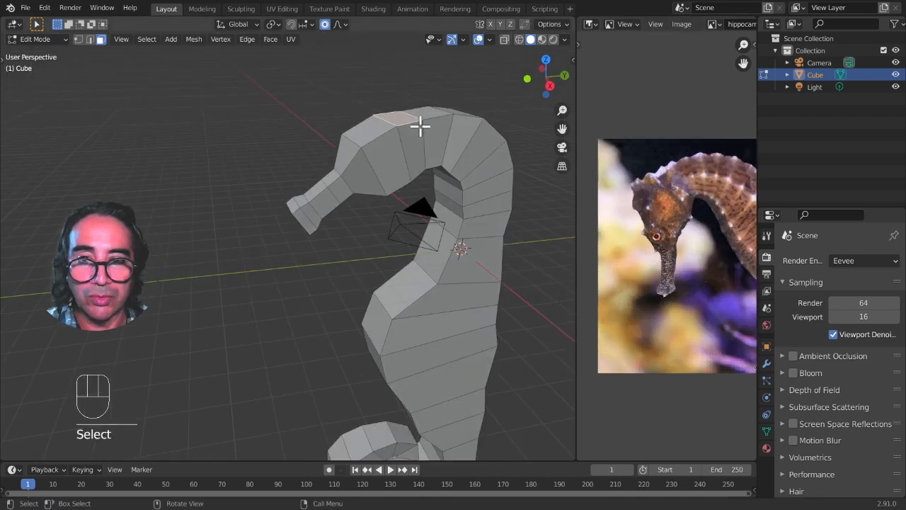
{"action": "left_click", "coordinate": [423, 106], "text": "shift"}
{"action": "key", "text": "KP_3"}
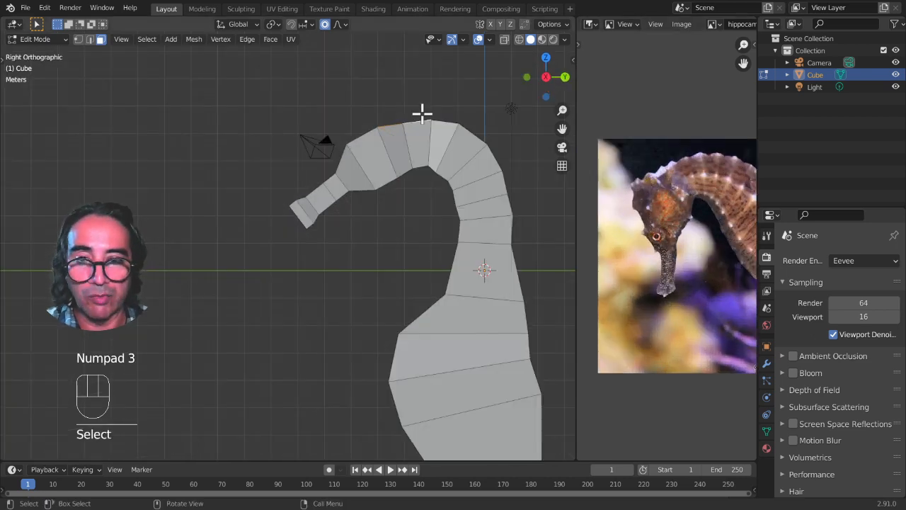
{"action": "key", "text": "g"}
{"action": "left_click", "coordinate": [418, 188]}
Step: Raise the face on top of the head further in side view, with a proportional size of about 3.45
{"action": "middle_click_drag", "start_coordinate": [418, 187], "coordinate": [435, 185]}
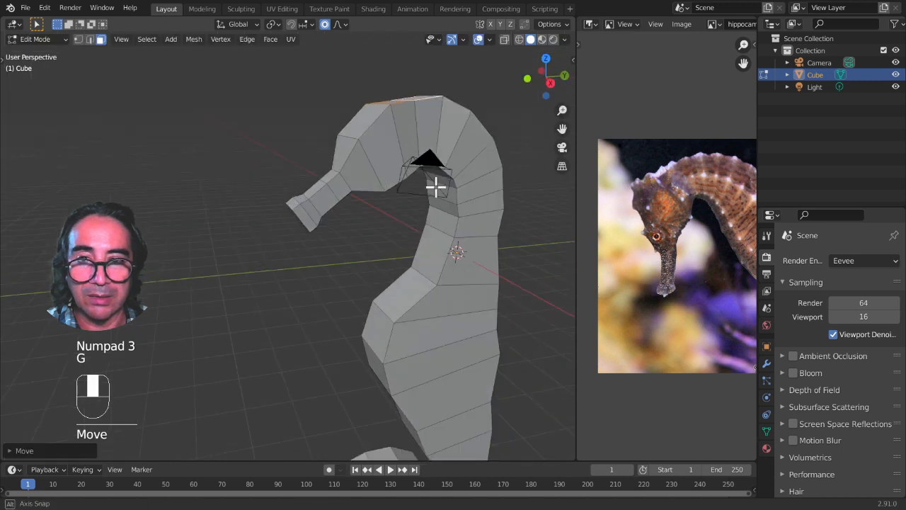
{"action": "middle_click_drag", "start_coordinate": [422, 135], "coordinate": [404, 160]}
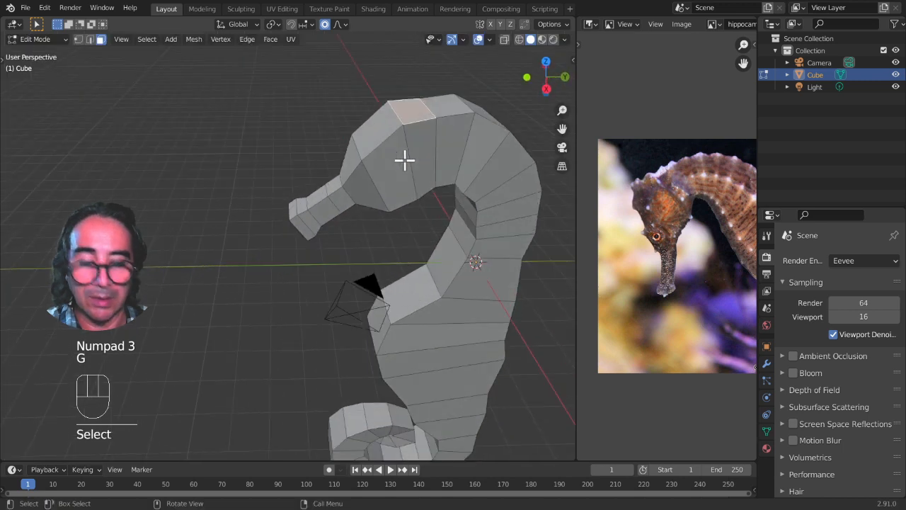
{"action": "key", "text": "KP_3"}
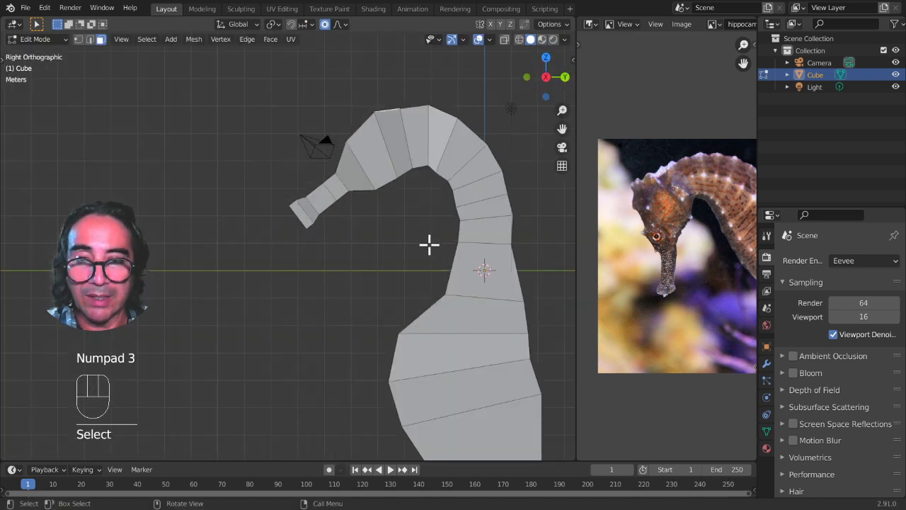
{"action": "key", "text": "g"}
{"action": "scroll", "coordinate": [428, 232], "scroll_direction": "down", "scroll_amount": 6}
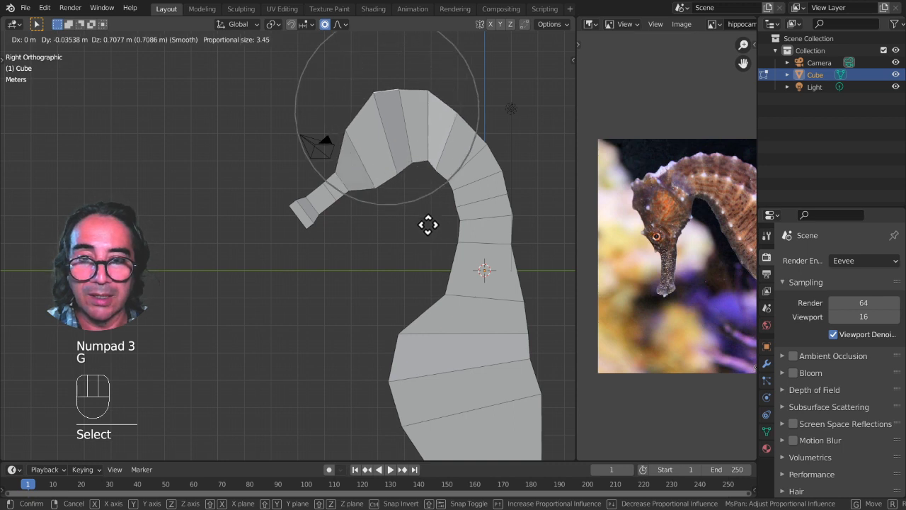
{"action": "left_click", "coordinate": [435, 229]}
{"action": "middle_click_drag", "start_coordinate": [434, 229], "coordinate": [406, 186]}
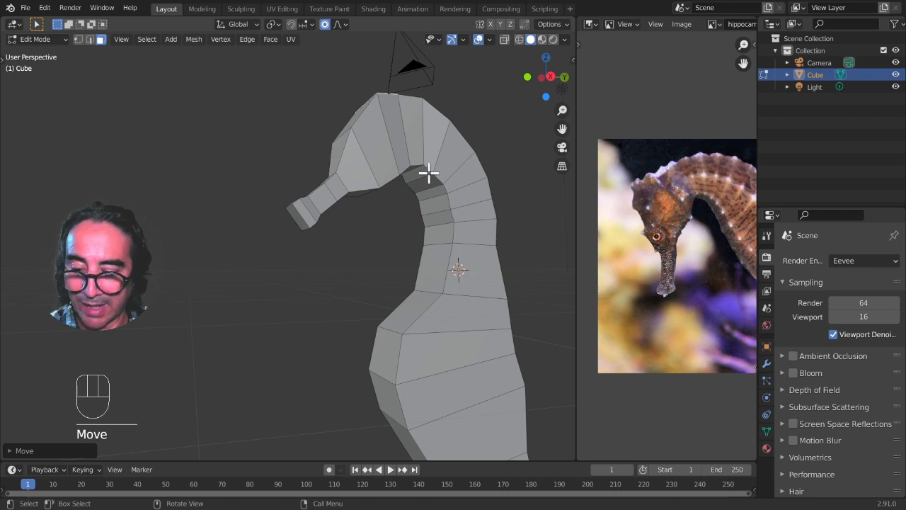
Step: Narrow the ring of faces where the head meets the neck by scaling it along X with a proportional size of about 3.45
{"action": "left_click", "coordinate": [429, 167], "text": "alt"}
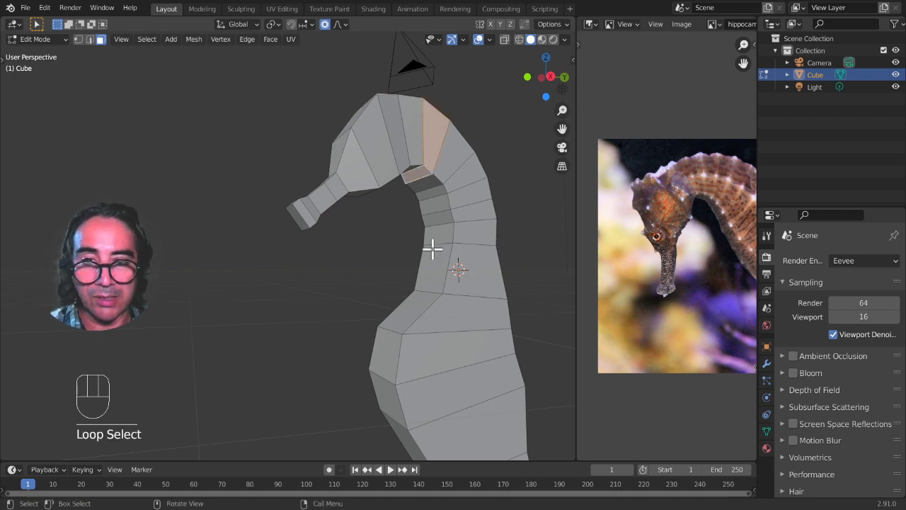
{"action": "middle_click_drag", "start_coordinate": [430, 248], "coordinate": [473, 340]}
{"action": "key", "text": "s"}
{"action": "key", "text": "x"}
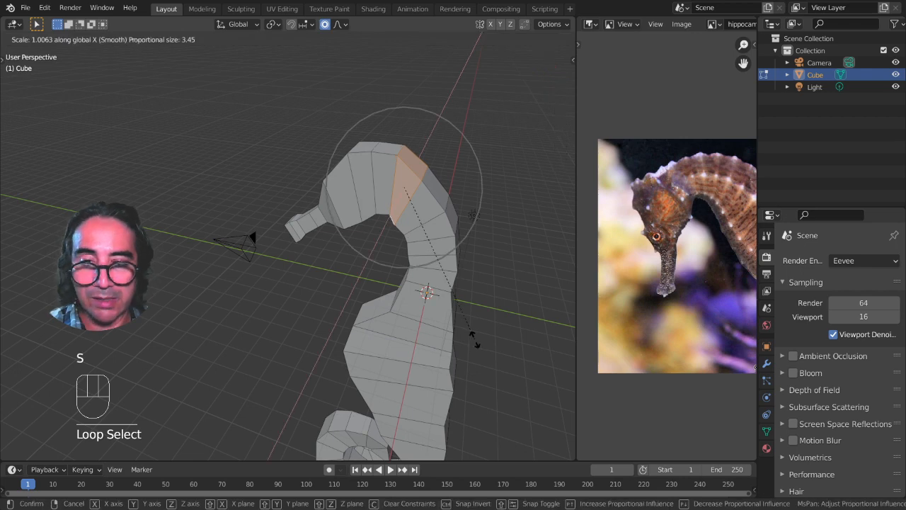
{"action": "left_click", "coordinate": [422, 307]}
Step: Add a centered lengthwise loop cut running down the middle of the seahorse's back and belly
{"action": "middle_click_drag", "start_coordinate": [423, 307], "coordinate": [354, 198]}
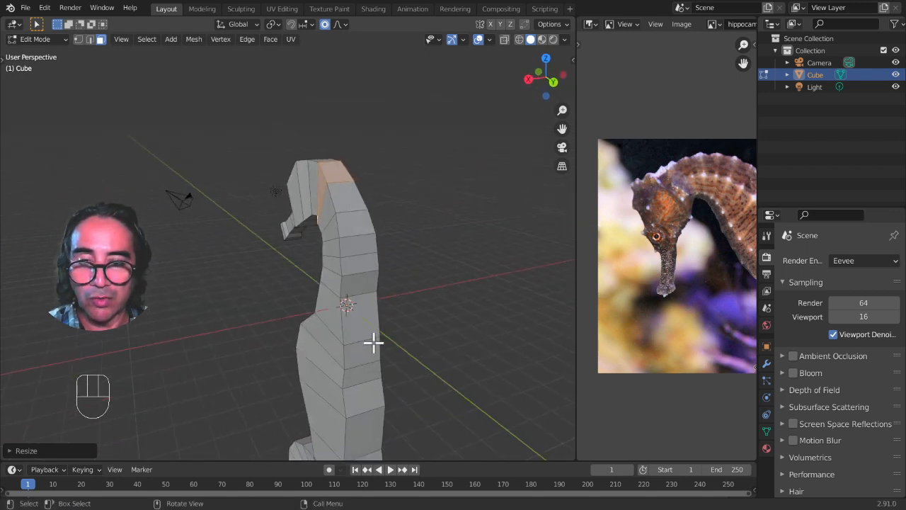
{"action": "mouse_move", "coordinate": [372, 342]}
{"action": "middle_mouse_down"}
{"action": "mouse_move", "coordinate": [347, 178]}
{"action": "mouse_move", "coordinate": [379, 325]}
{"action": "middle_mouse_up"}
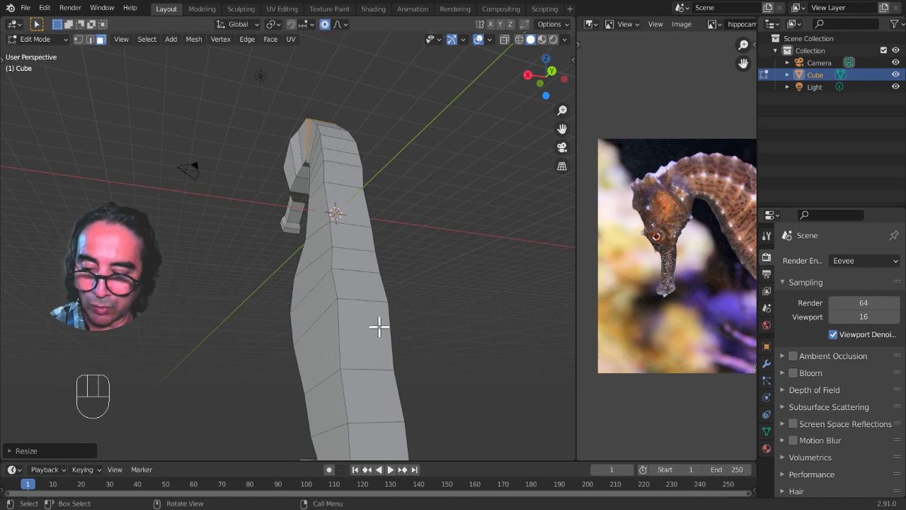
{"action": "key", "text": "ctrl"}
{"action": "key", "text": "ctrl+r"}
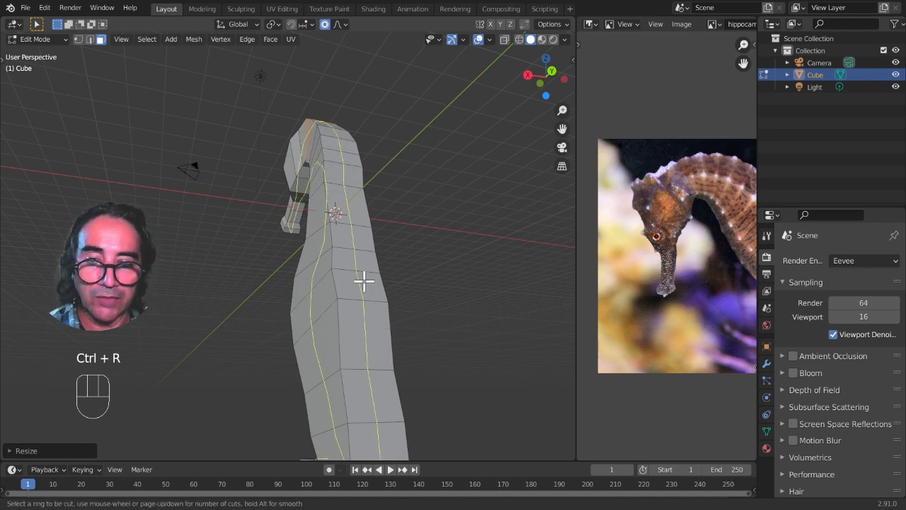
{"action": "left_click", "coordinate": [364, 281]}
{"action": "right_click", "coordinate": [364, 281]}
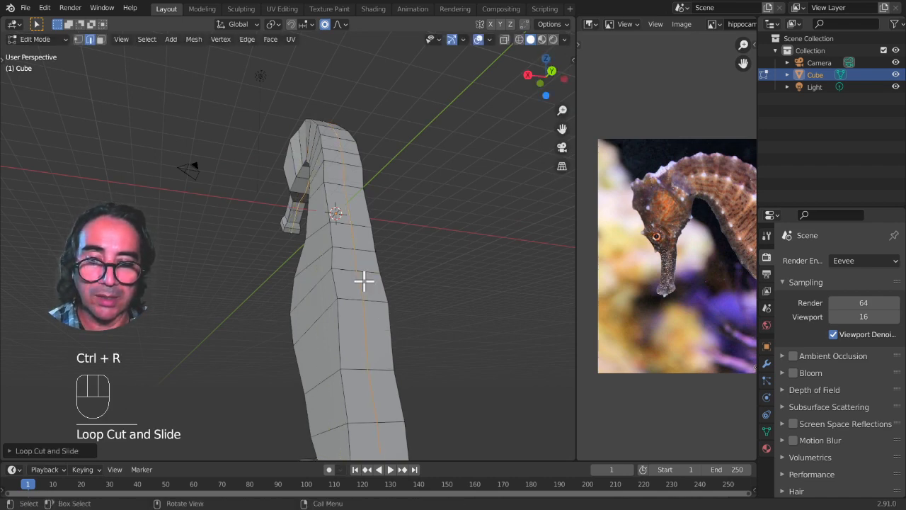
Step: Add a centered lengthwise loop cut along the flanks of the body, from the head to the tail curl
{"action": "middle_click_drag", "start_coordinate": [317, 306], "coordinate": [463, 344]}
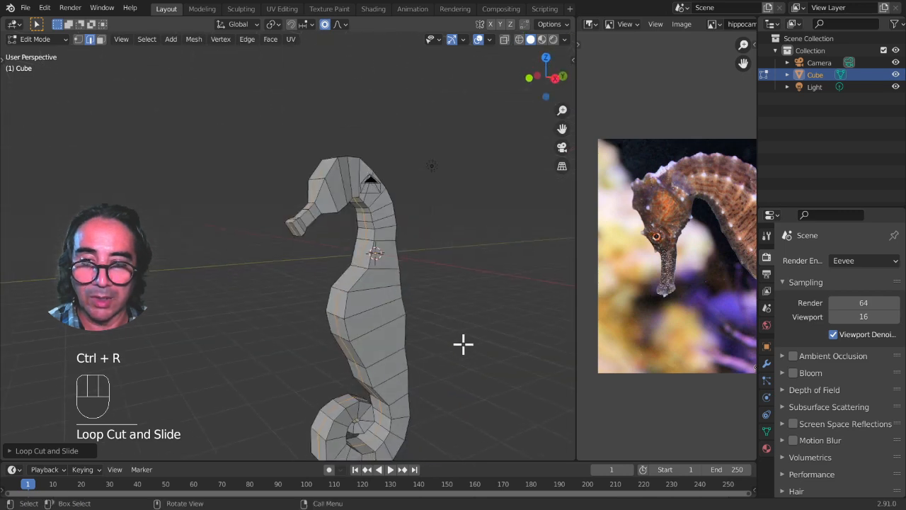
{"action": "scroll", "coordinate": [424, 345], "scroll_direction": "down", "scroll_amount": 1}
{"action": "middle_click_drag", "start_coordinate": [333, 344], "coordinate": [307, 334]}
{"action": "scroll", "coordinate": [308, 333], "scroll_direction": "up", "scroll_amount": 2}
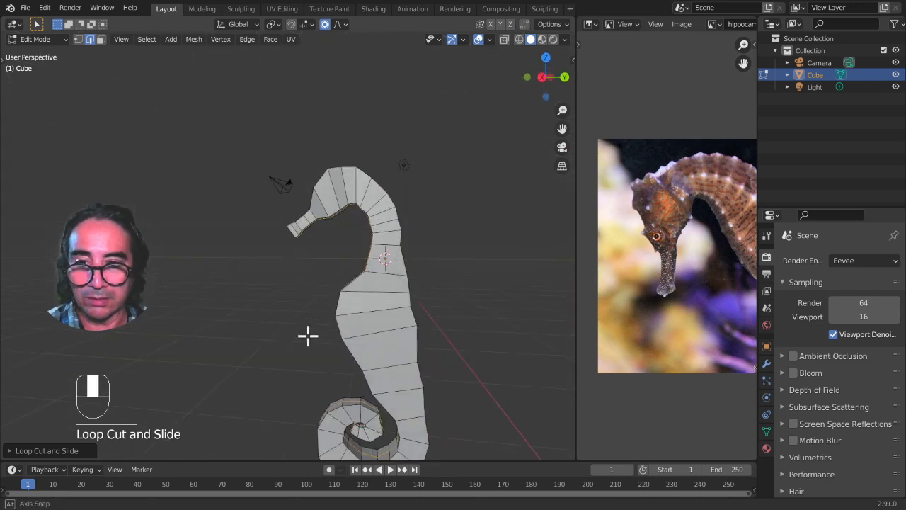
{"action": "key", "text": "ctrl+r"}
{"action": "left_click", "coordinate": [388, 319]}
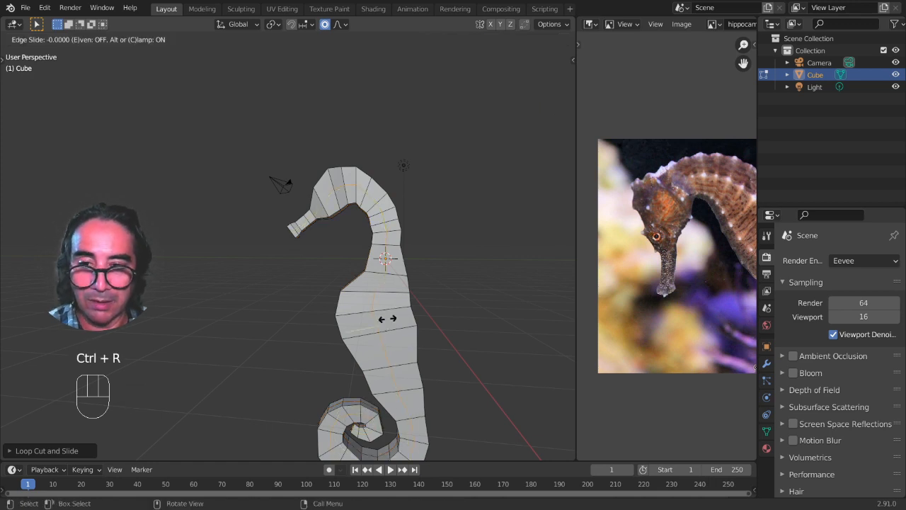
{"action": "left_click", "coordinate": [388, 319]}
Step: Scale the new flank loop outward along X to give the body a rounder cross-section
{"action": "middle_click_drag", "start_coordinate": [400, 344], "coordinate": [352, 373]}
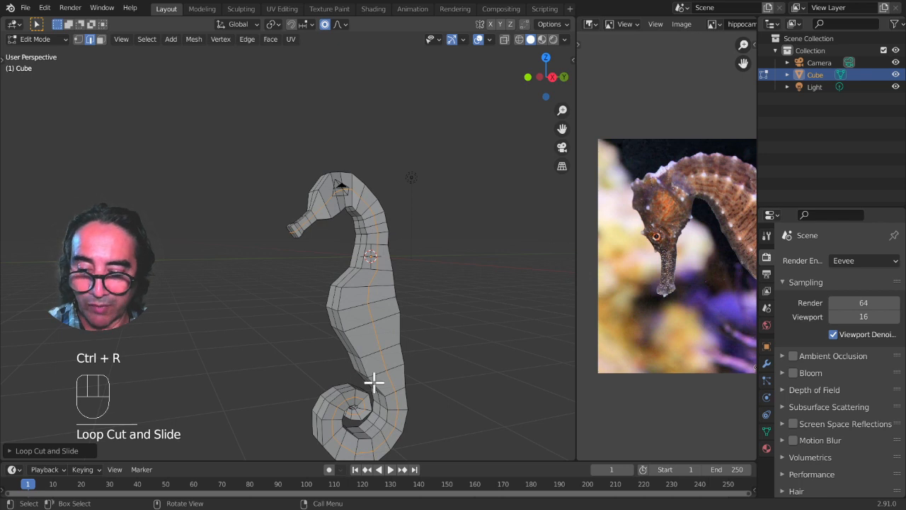
{"action": "key", "text": "s"}
{"action": "key", "text": "y"}
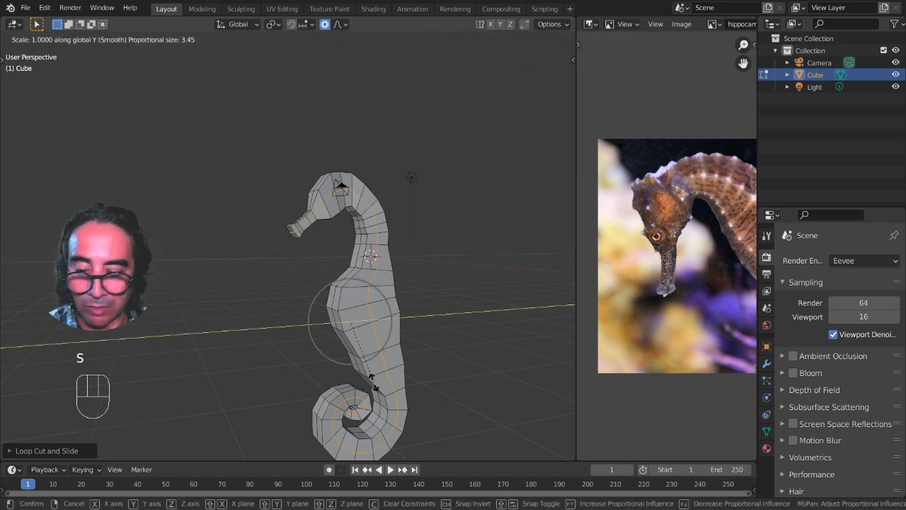
{"action": "key", "text": "x"}
{"action": "scroll", "coordinate": [376, 381], "scroll_direction": "up", "scroll_amount": 4}
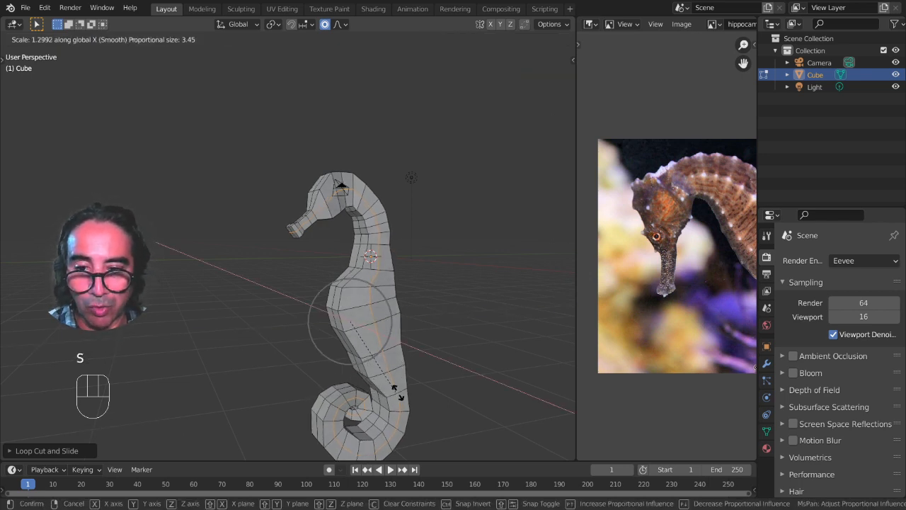
{"action": "left_click", "coordinate": [433, 390]}
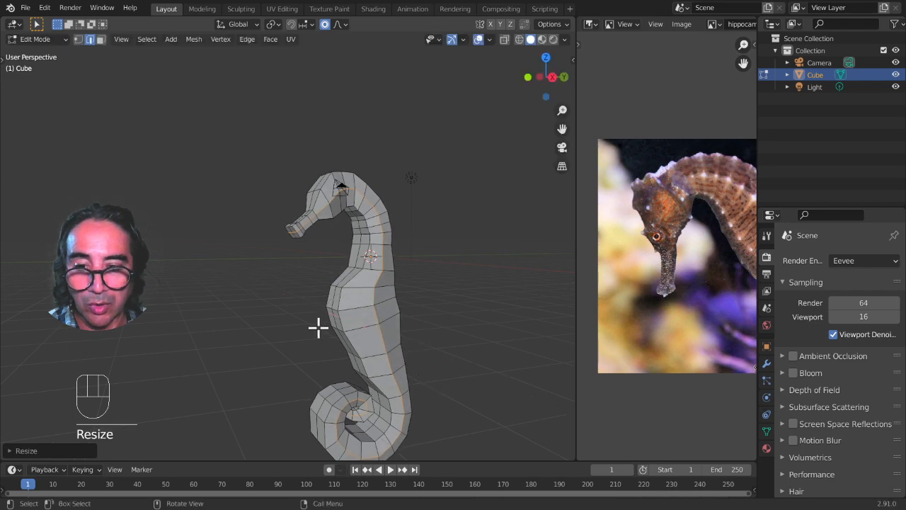
Step: Inspect the rounded seahorse from several angles, switching to Object Mode for the overall shape
{"action": "middle_click_drag", "start_coordinate": [318, 327], "coordinate": [196, 316]}
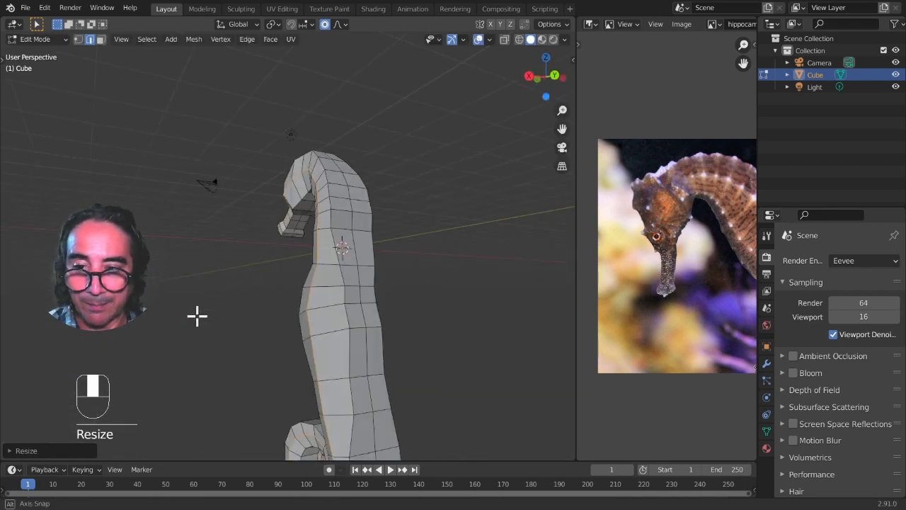
{"action": "middle_click_drag", "start_coordinate": [304, 356], "coordinate": [319, 411]}
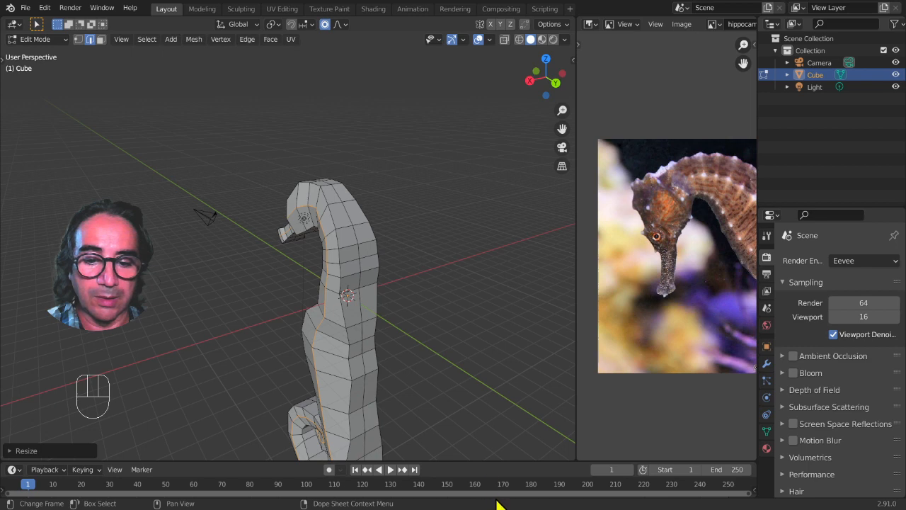
{"action": "middle_click_drag", "start_coordinate": [378, 358], "coordinate": [307, 249], "text": "shift"}
{"action": "middle_click_drag", "start_coordinate": [267, 289], "coordinate": [393, 264]}
{"action": "left_click", "coordinate": [279, 290]}
{"action": "key", "text": "Tab"}
{"action": "scroll", "coordinate": [318, 281], "scroll_direction": "down", "scroll_amount": 3}
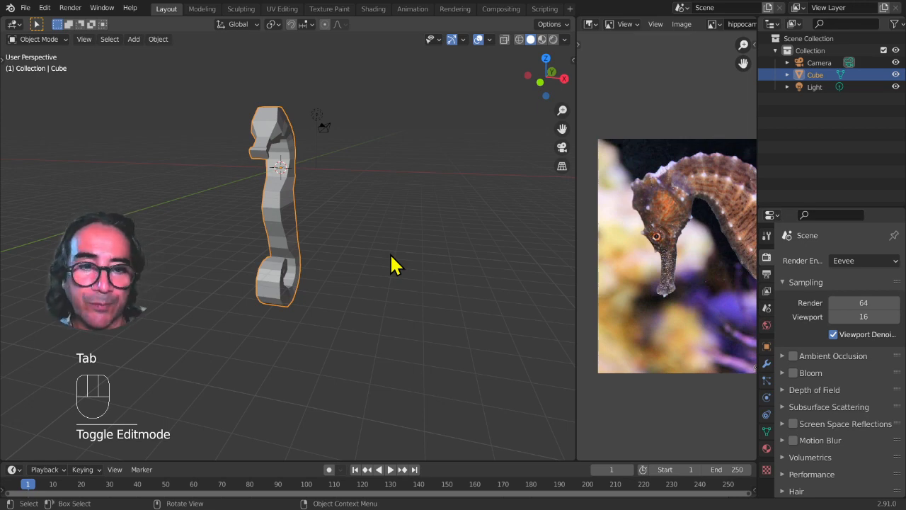
{"action": "middle_click_drag", "start_coordinate": [275, 306], "coordinate": [218, 289]}
{"action": "scroll", "coordinate": [672, 308], "scroll_direction": "down", "scroll_amount": 2}
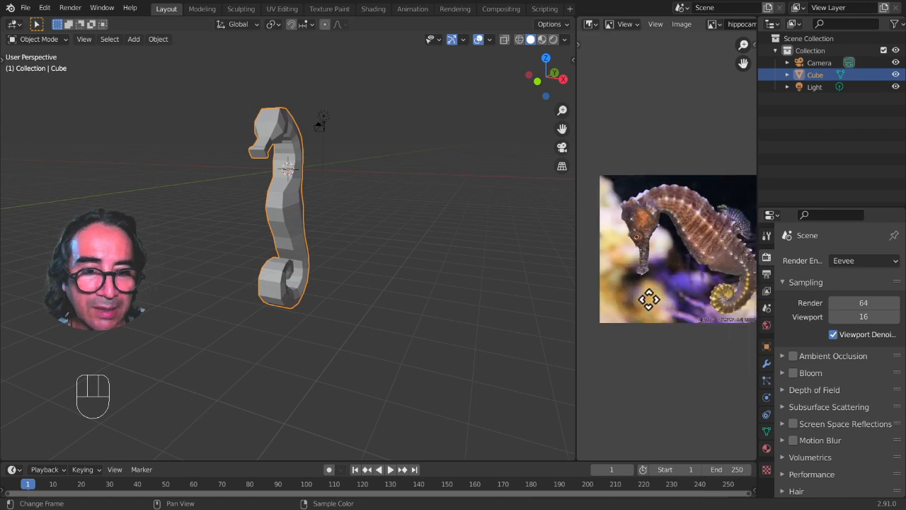
Step: Examine the curled tail in the reference photo up close and compare it with the model's tail curl
{"action": "middle_click_drag", "start_coordinate": [646, 299], "coordinate": [650, 265]}
{"action": "scroll", "coordinate": [650, 265], "scroll_direction": "up", "scroll_amount": 2}
{"action": "middle_click_drag", "start_coordinate": [619, 380], "coordinate": [640, 316]}
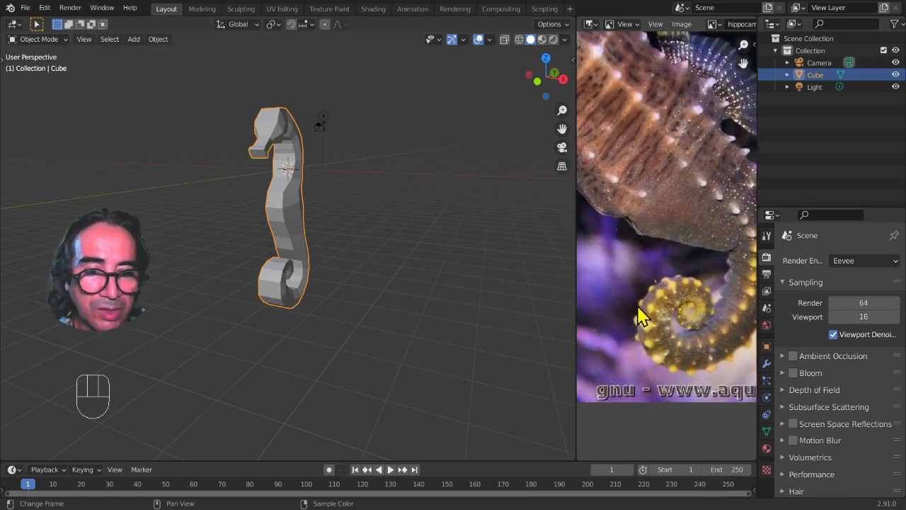
{"action": "middle_click_drag", "start_coordinate": [549, 298], "coordinate": [375, 334]}
{"action": "scroll", "coordinate": [233, 317], "scroll_direction": "up", "scroll_amount": 3}
{"action": "middle_click_drag", "start_coordinate": [233, 318], "coordinate": [269, 341]}
{"action": "scroll", "coordinate": [237, 350], "scroll_direction": "up", "scroll_amount": 1}
Step: In Edit Mode, select the outer edge path around the inner tail curl and move it about 0.06 m inward along X with X mirroring enabled
{"action": "key", "text": "Tab"}
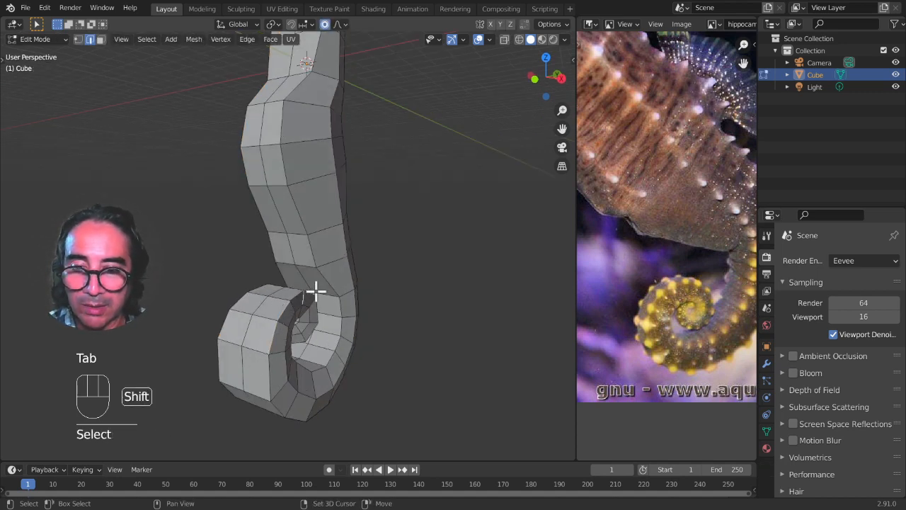
{"action": "middle_click_drag", "start_coordinate": [320, 359], "coordinate": [237, 337]}
{"action": "scroll", "coordinate": [333, 392], "scroll_direction": "up", "scroll_amount": 2}
{"action": "middle_click_drag", "start_coordinate": [356, 398], "coordinate": [314, 304], "text": "shift"}
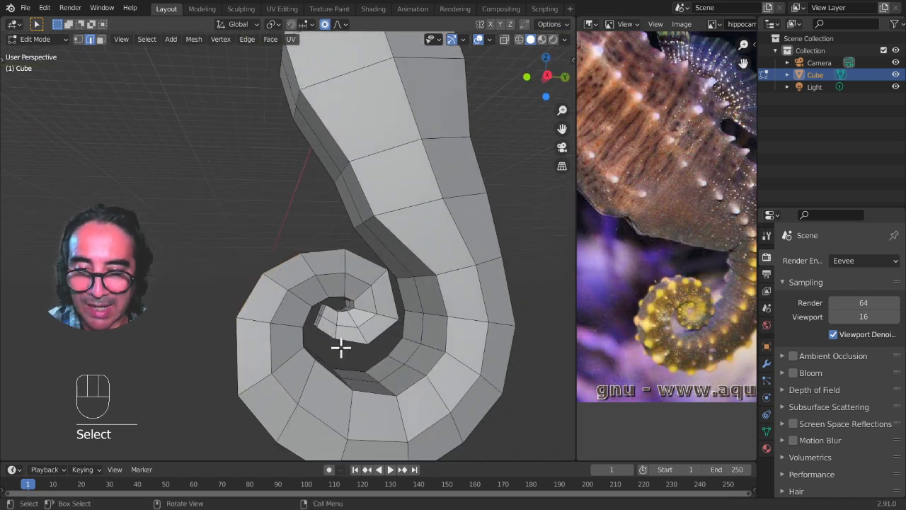
{"action": "left_click", "coordinate": [397, 353], "text": "ctrl+shift"}
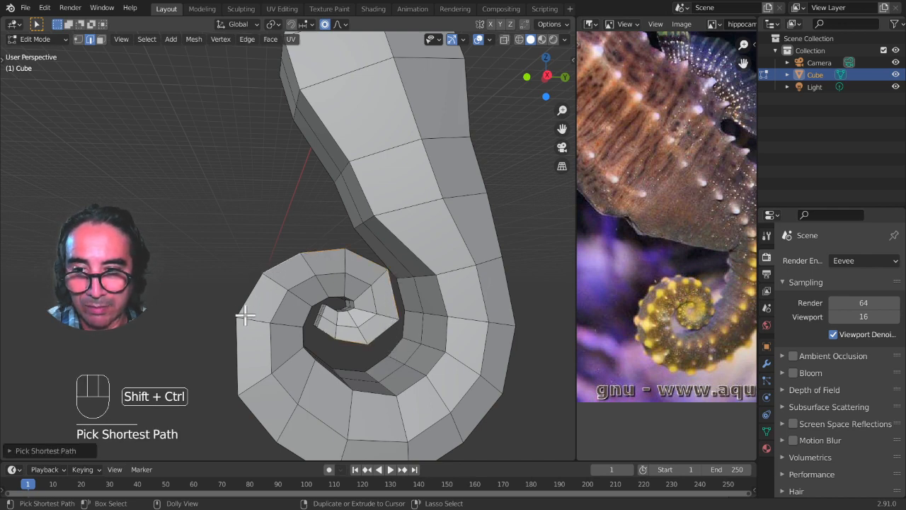
{"action": "middle_click_drag", "start_coordinate": [250, 306], "coordinate": [337, 376]}
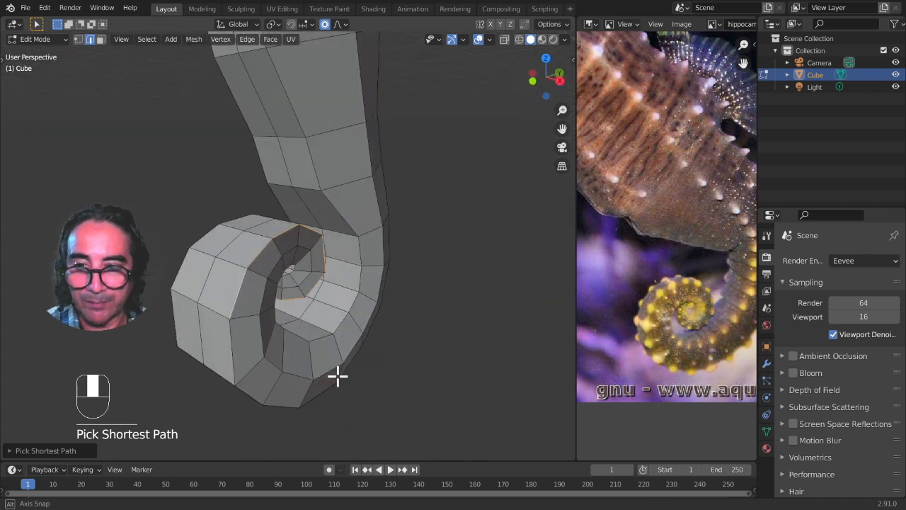
{"action": "left_click", "coordinate": [490, 24]}
{"action": "middle_click_drag", "start_coordinate": [261, 365], "coordinate": [297, 369]}
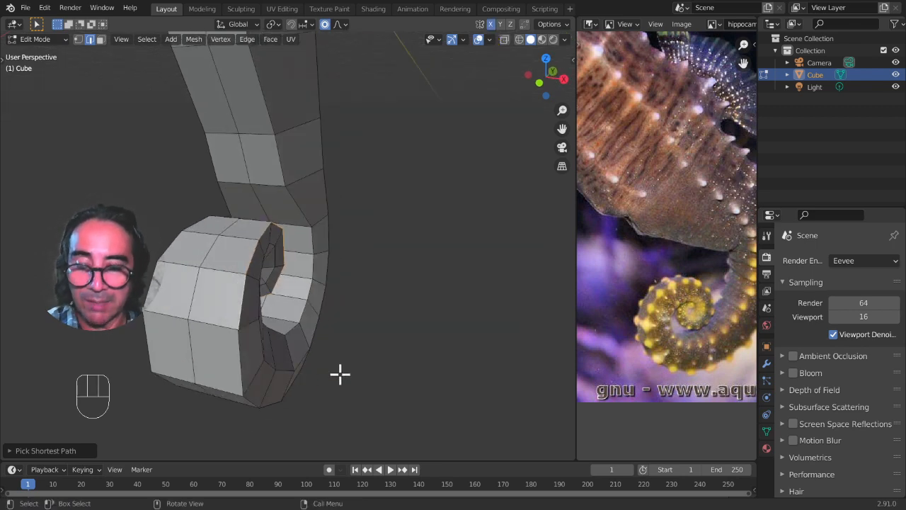
{"action": "key", "text": "g"}
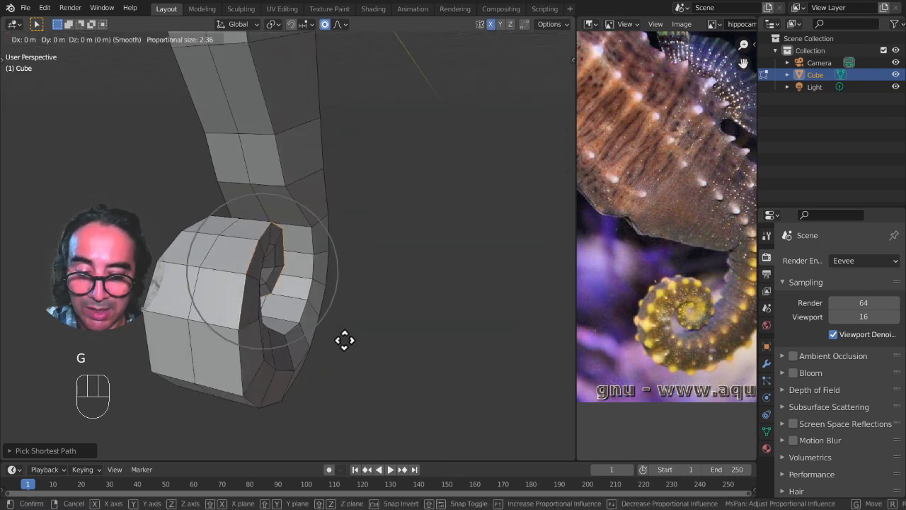
{"action": "key", "text": "x"}
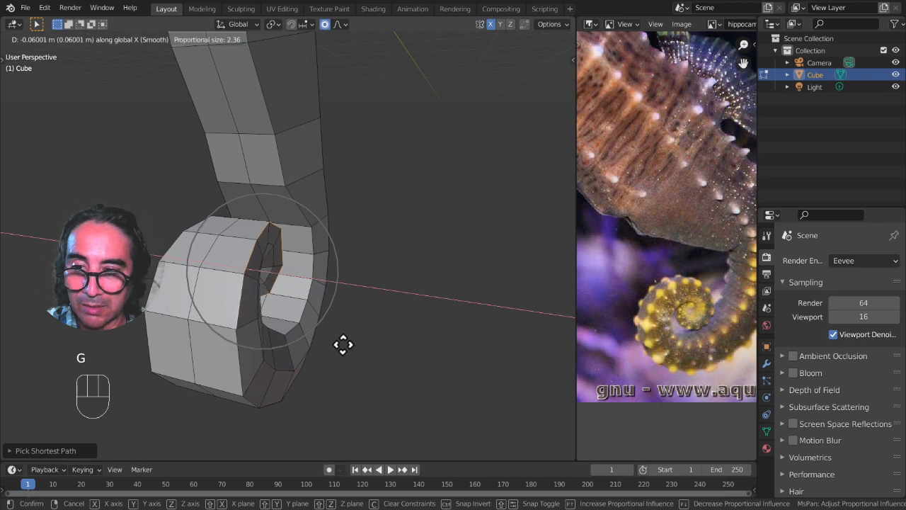
{"action": "left_click", "coordinate": [343, 343]}
{"action": "mouse_move", "coordinate": [349, 344]}
{"action": "middle_mouse_down"}
{"action": "mouse_move", "coordinate": [269, 327]}
{"action": "mouse_move", "coordinate": [304, 344]}
{"action": "mouse_move", "coordinate": [437, 352]}
{"action": "mouse_move", "coordinate": [467, 337]}
{"action": "mouse_move", "coordinate": [343, 335]}
{"action": "middle_mouse_up"}
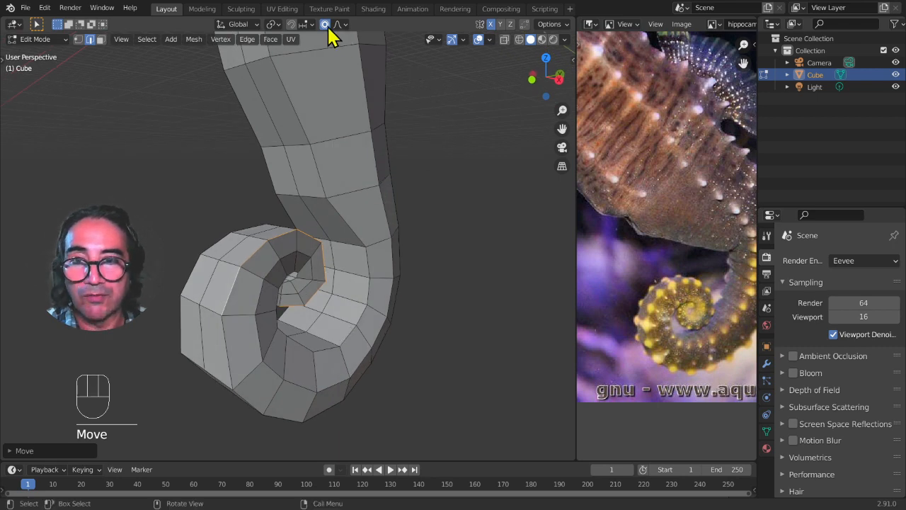
Step: Select the two outer edges under the tail curl and scale them along X to about 0.67 with proportional editing at size 4.59
{"action": "middle_click_drag", "start_coordinate": [274, 362], "coordinate": [234, 298]}
{"action": "scroll", "coordinate": [288, 379], "scroll_direction": "down", "scroll_amount": 1}
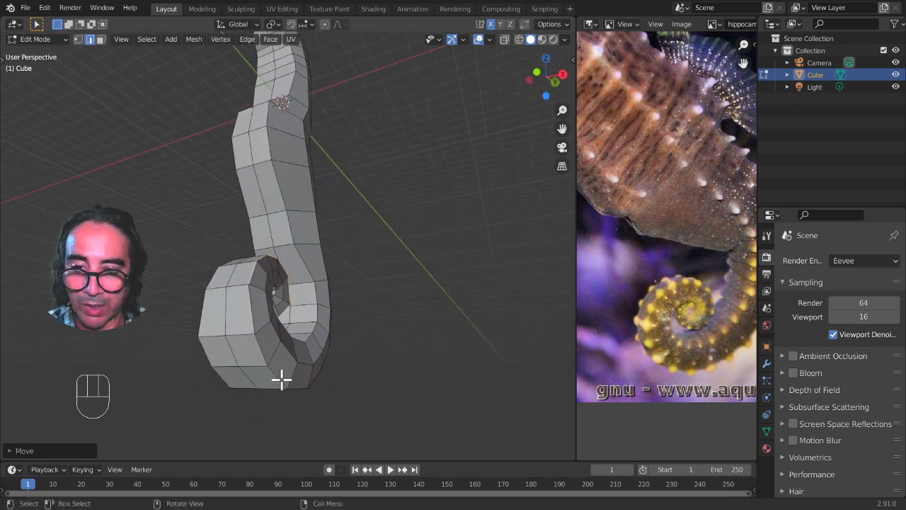
{"action": "left_click", "coordinate": [278, 379]}
{"action": "left_click", "coordinate": [222, 379], "text": "shift"}
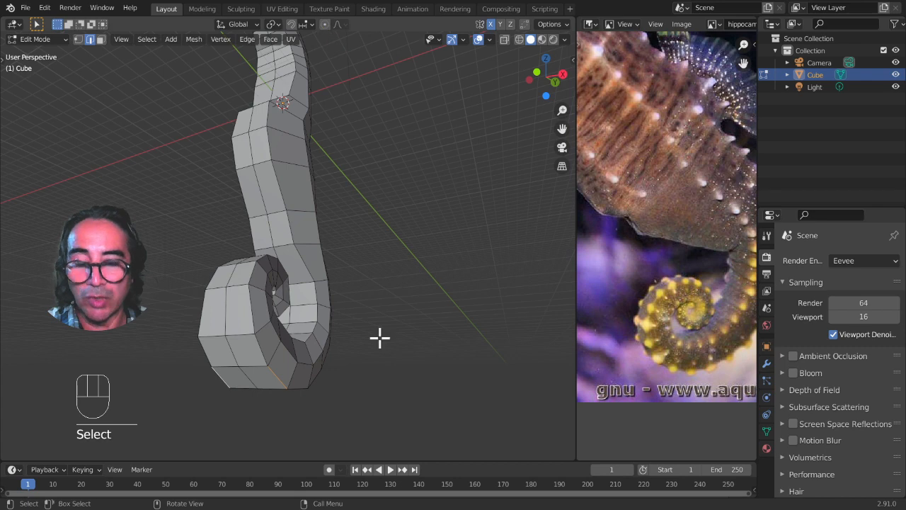
{"action": "key", "text": "s"}
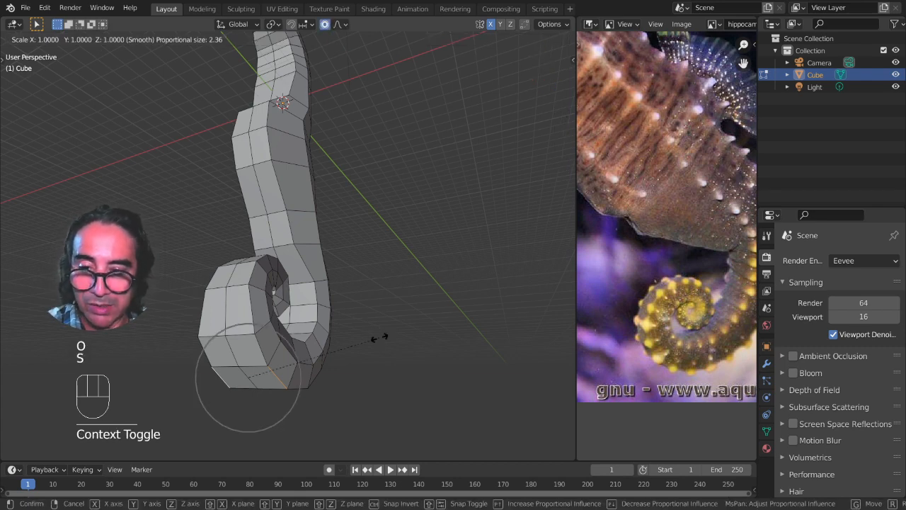
{"action": "key", "text": "x"}
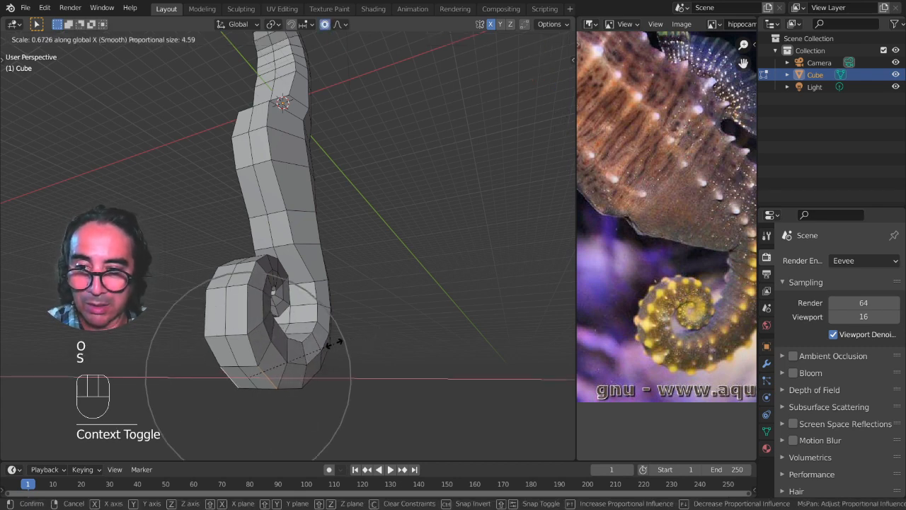
{"action": "left_click", "coordinate": [332, 342]}
Step: Select the outer edges on the front of the tail curl and scale them along X to about 0.8 with proportional editing
{"action": "left_click", "coordinate": [211, 272], "text": "shift"}
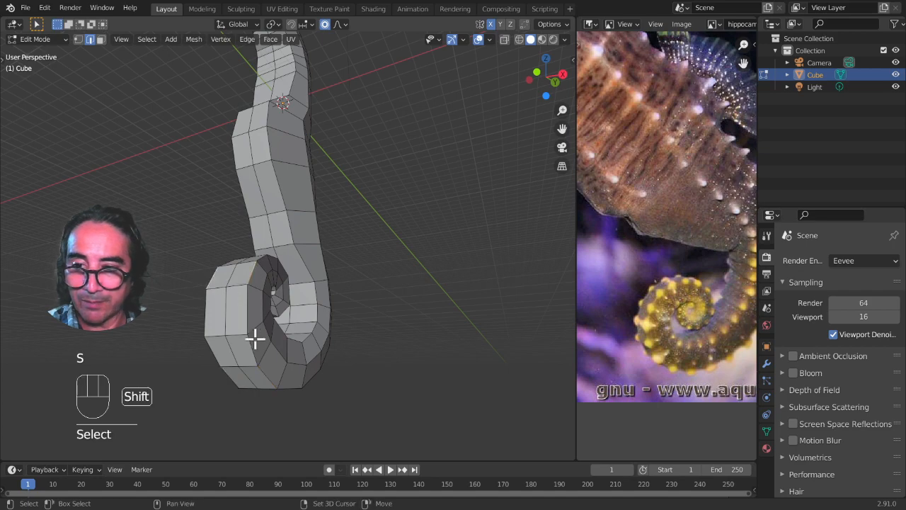
{"action": "middle_click_drag", "start_coordinate": [254, 340], "coordinate": [305, 366]}
{"action": "key", "text": "s"}
{"action": "key", "text": "x"}
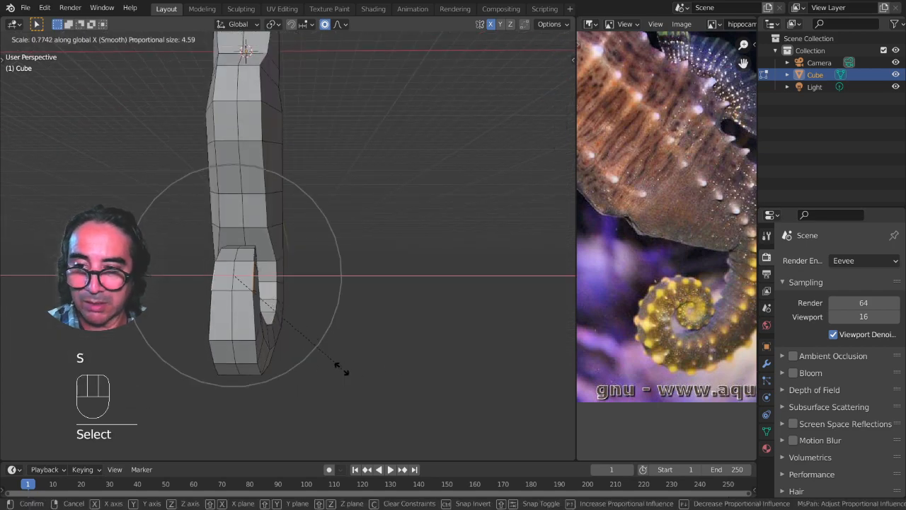
{"action": "left_click", "coordinate": [347, 371]}
{"action": "middle_click_drag", "start_coordinate": [358, 378], "coordinate": [312, 357]}
Step: In Object Mode, widen the Properties editor and add a Subdivision Surface modifier to the seahorse with Levels Viewport set to 2
{"action": "key", "text": "Tab"}
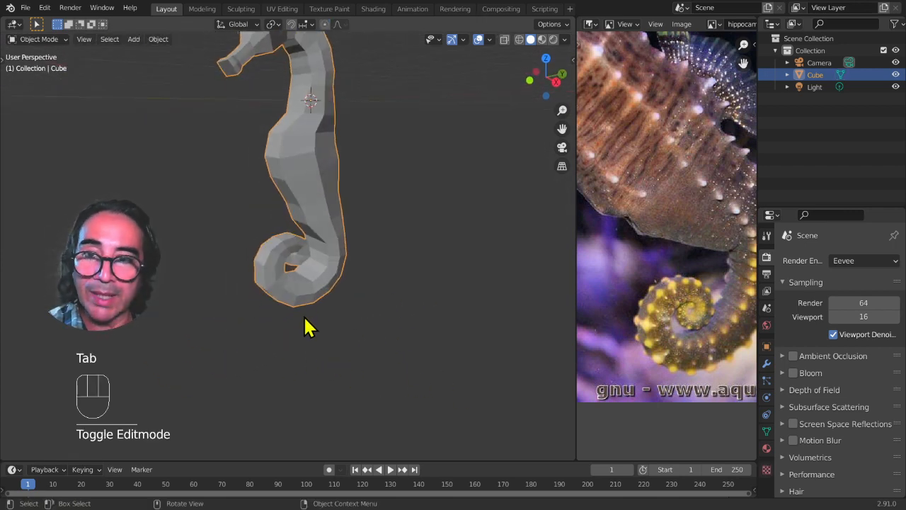
{"action": "mouse_move", "coordinate": [306, 327]}
{"action": "middle_mouse_down"}
{"action": "mouse_move", "coordinate": [349, 314]}
{"action": "mouse_move", "coordinate": [304, 304]}
{"action": "mouse_move", "coordinate": [306, 311]}
{"action": "middle_mouse_up"}
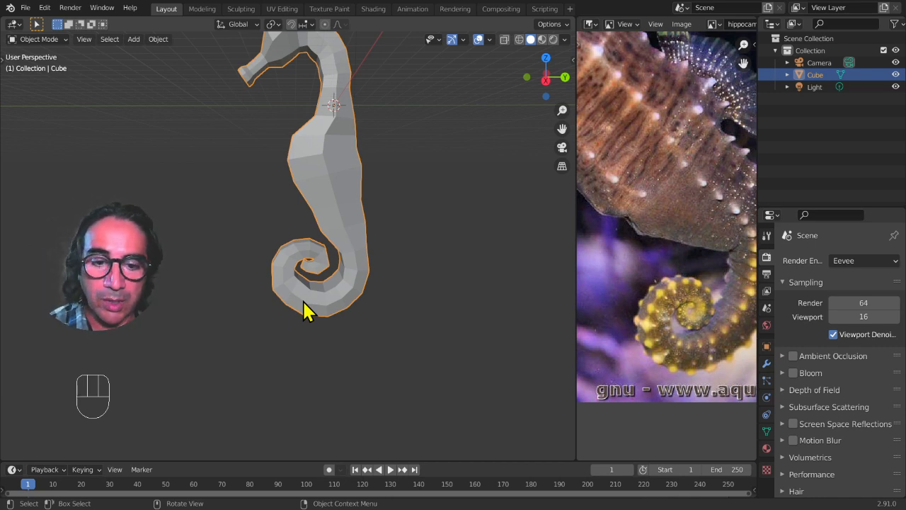
{"action": "left_click", "coordinate": [766, 364]}
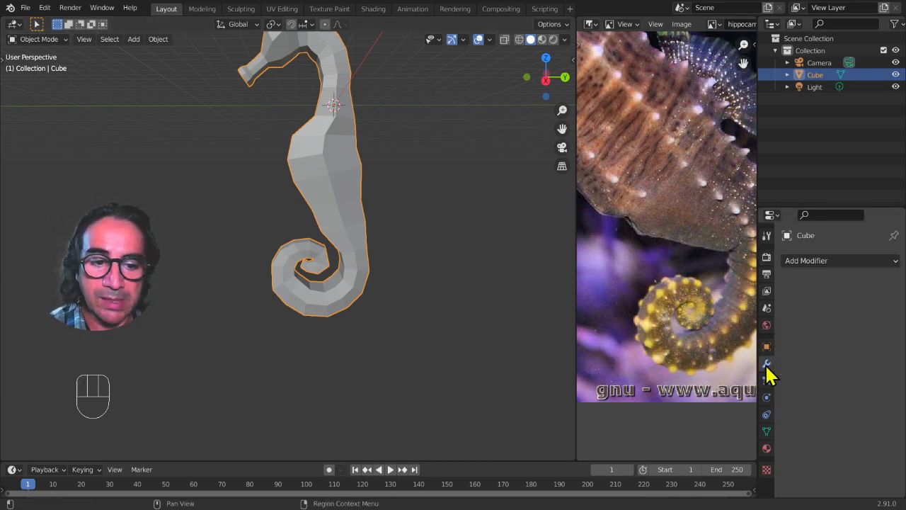
{"action": "left_click", "coordinate": [809, 261]}
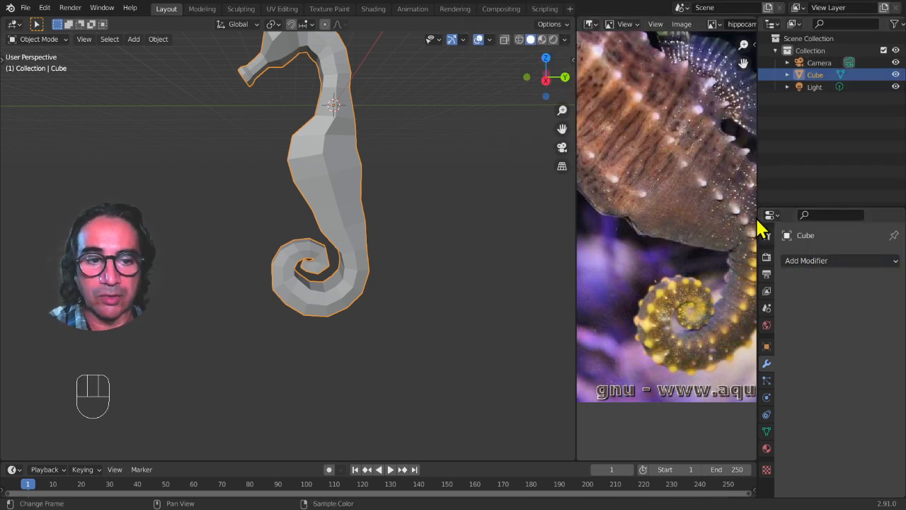
{"action": "left_click_drag", "start_coordinate": [752, 215], "coordinate": [736, 185]}
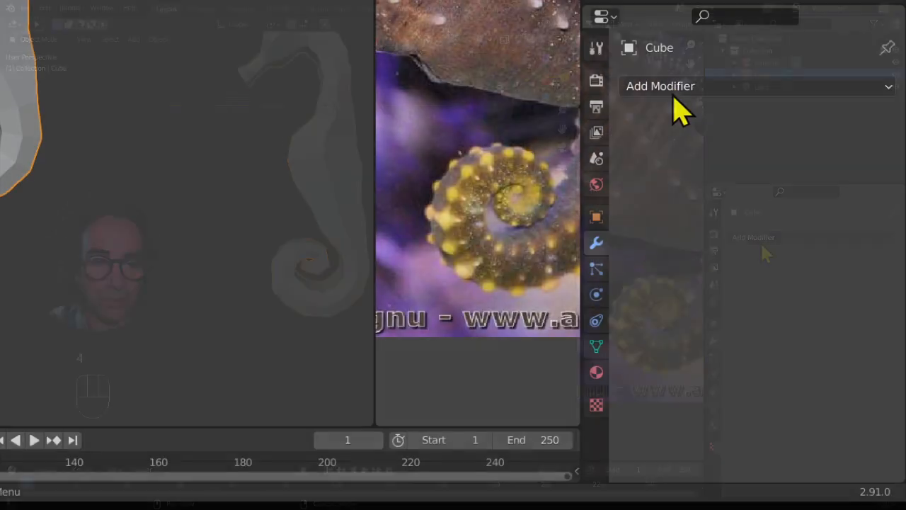
{"action": "left_click", "coordinate": [762, 238]}
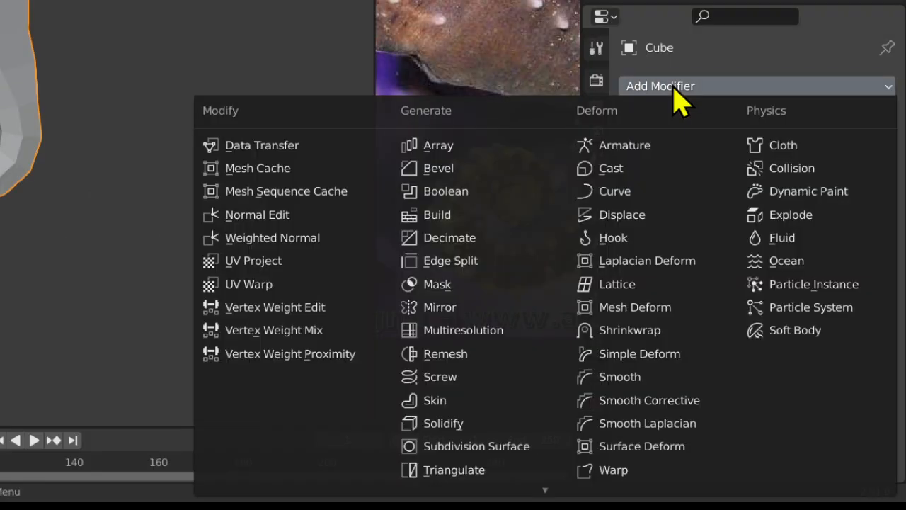
{"action": "left_click", "coordinate": [456, 449]}
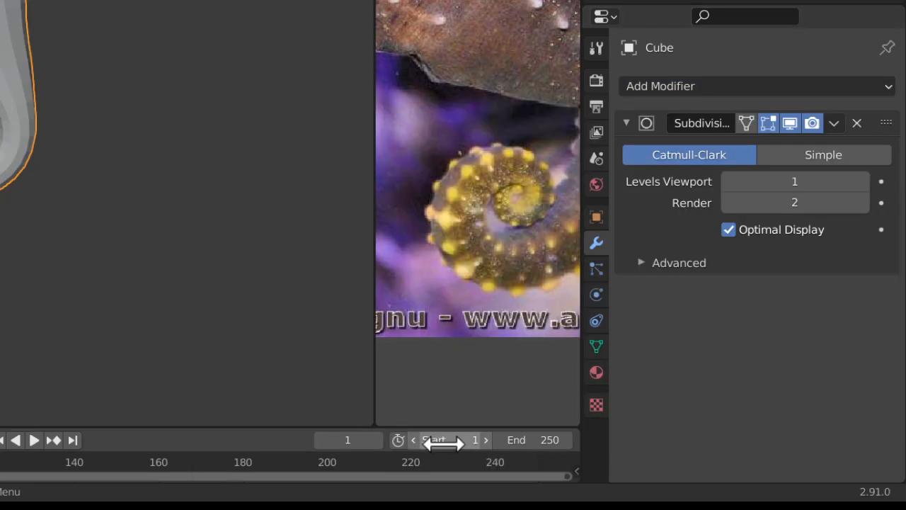
{"action": "left_click", "coordinate": [865, 183]}
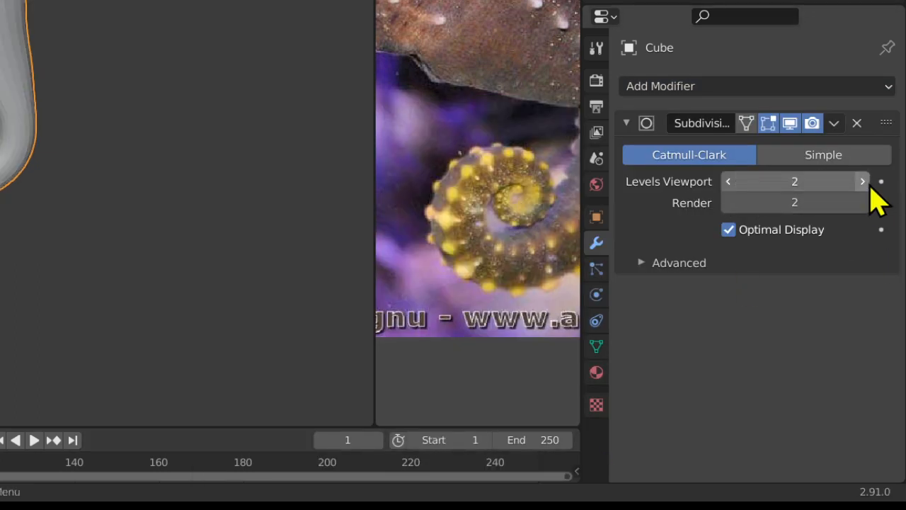
Step: Examine the smoothed seahorse from the side and back and compare its body shape with the reference photo
{"action": "middle_click_drag", "start_coordinate": [32, 189], "coordinate": [72, 209]}
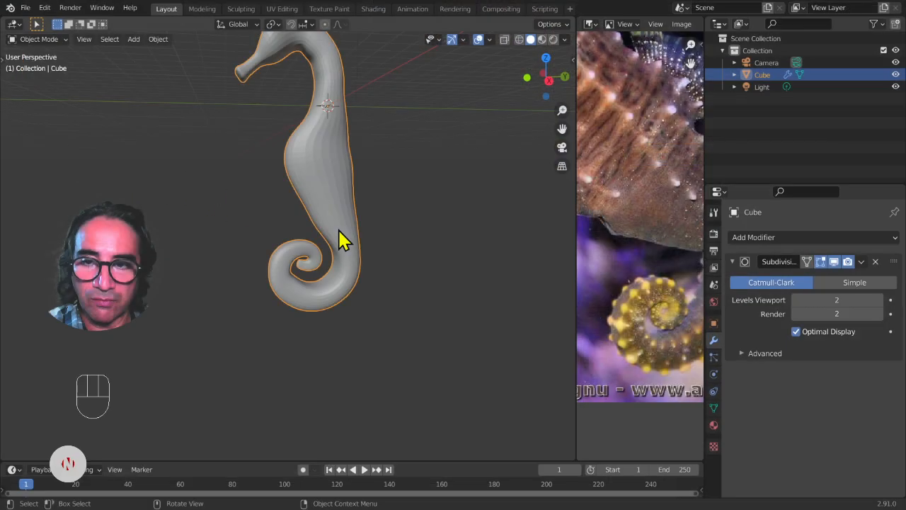
{"action": "middle_click_drag", "start_coordinate": [338, 229], "coordinate": [411, 323], "text": "shift"}
{"action": "middle_click_drag", "start_coordinate": [439, 261], "coordinate": [349, 260]}
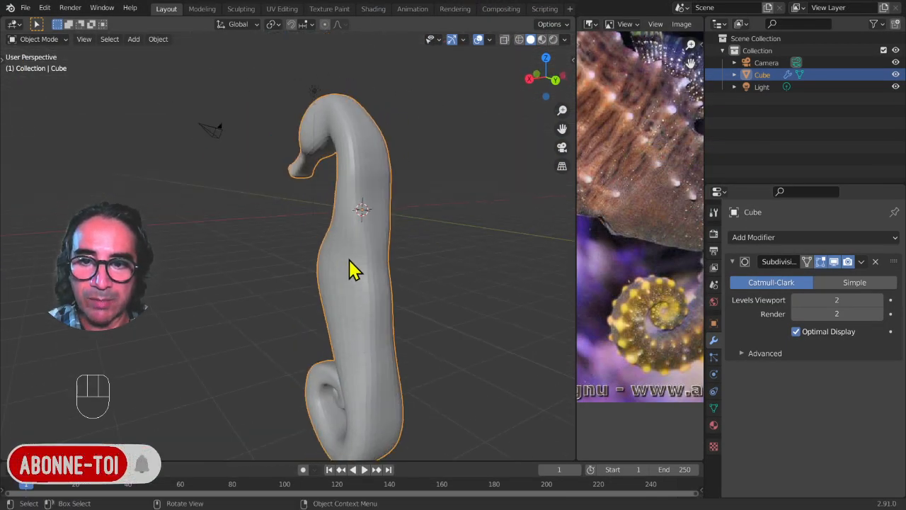
{"action": "scroll", "coordinate": [349, 259], "scroll_direction": "up", "scroll_amount": 3}
{"action": "scroll", "coordinate": [615, 191], "scroll_direction": "down", "scroll_amount": 3}
{"action": "middle_click_drag", "start_coordinate": [615, 191], "coordinate": [636, 267]}
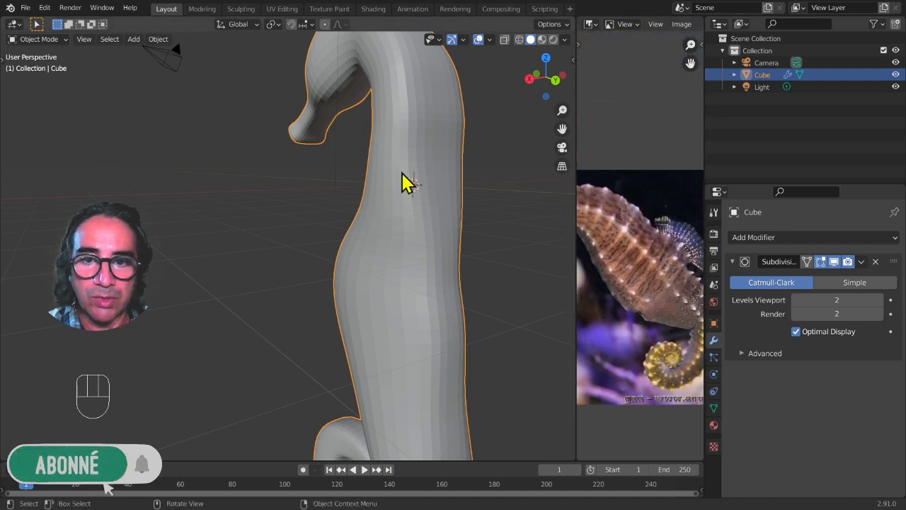
{"action": "scroll", "coordinate": [400, 172], "scroll_direction": "down", "scroll_amount": 4}
{"action": "middle_click_drag", "start_coordinate": [406, 165], "coordinate": [398, 177]}
{"action": "middle_click_drag", "start_coordinate": [327, 271], "coordinate": [320, 169]}
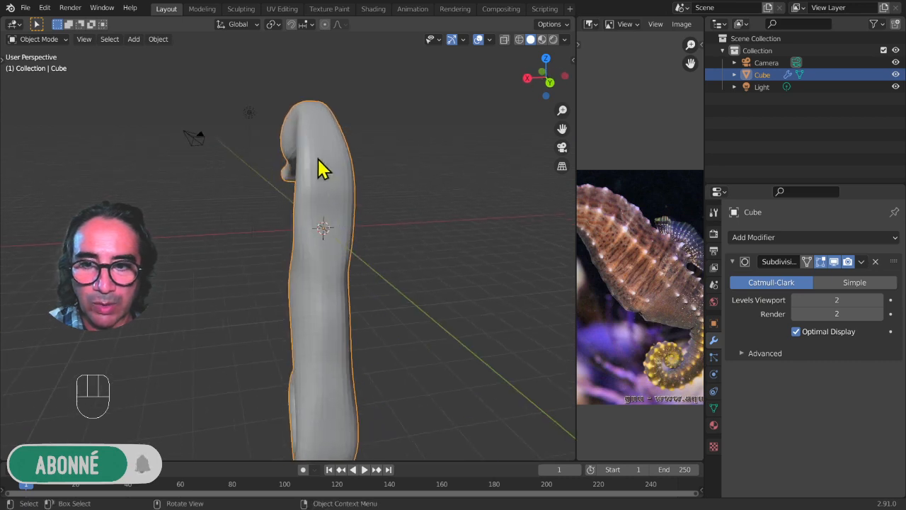
Step: In Edit Mode, select the edge paths on both sides of the neck's back and scale them along X to about 0.63, proportional size 1.61
{"action": "key", "text": "Tab"}
{"action": "left_click", "coordinate": [305, 178], "text": "shift"}
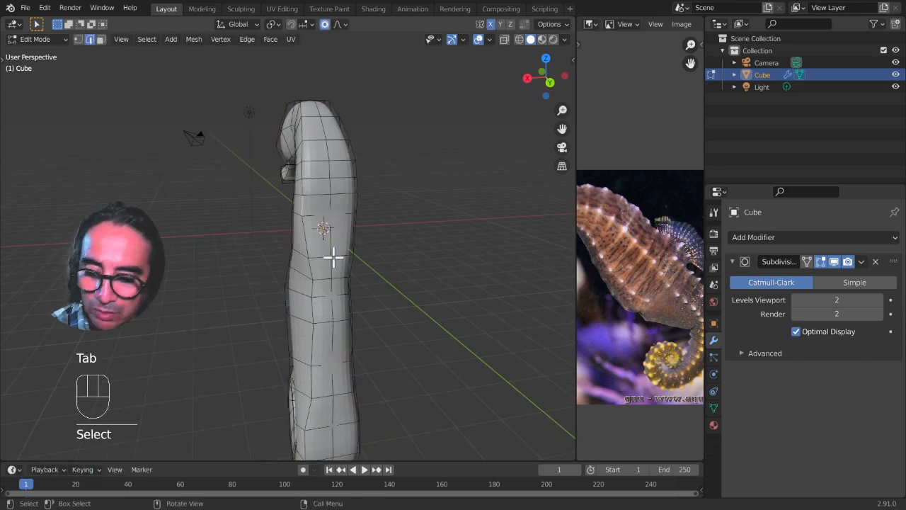
{"action": "middle_click_drag", "start_coordinate": [334, 258], "coordinate": [365, 264]}
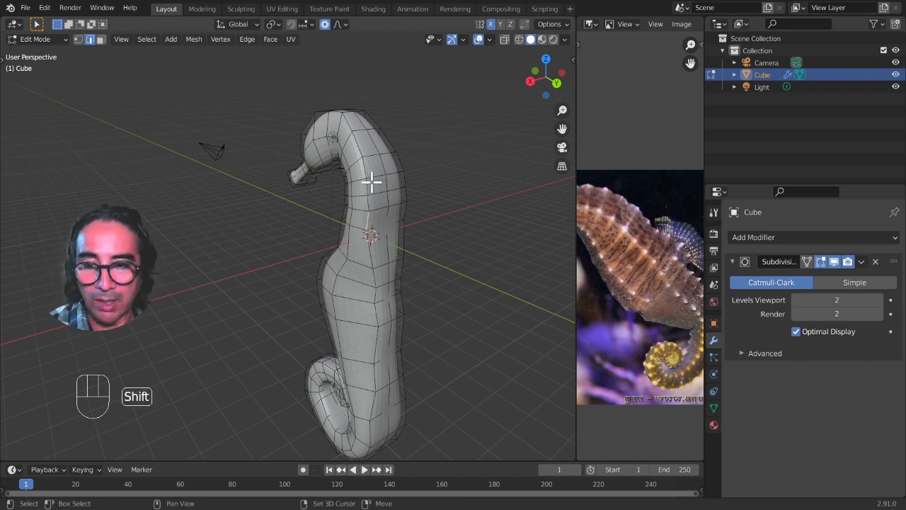
{"action": "left_click", "coordinate": [357, 145], "text": "ctrl+shift"}
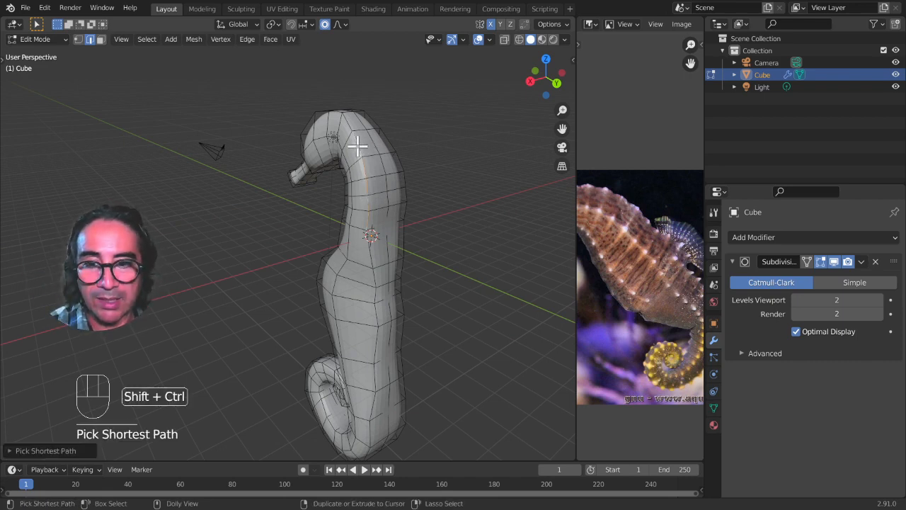
{"action": "middle_click_drag", "start_coordinate": [460, 247], "coordinate": [378, 302]}
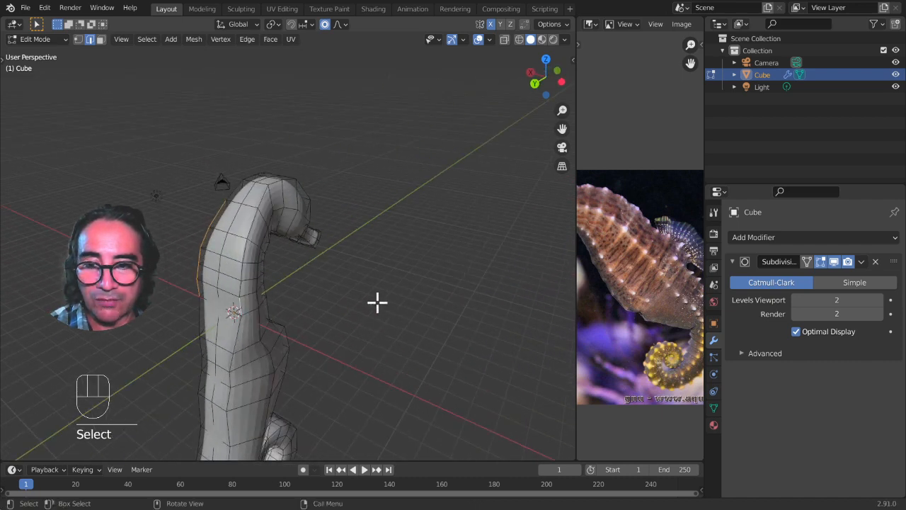
{"action": "left_click", "coordinate": [253, 221], "text": "ctrl+shift"}
{"action": "middle_click_drag", "start_coordinate": [284, 324], "coordinate": [325, 327]}
{"action": "key", "text": "ctrl+space"}
{"action": "scroll", "coordinate": [325, 327], "scroll_direction": "down", "scroll_amount": 3}
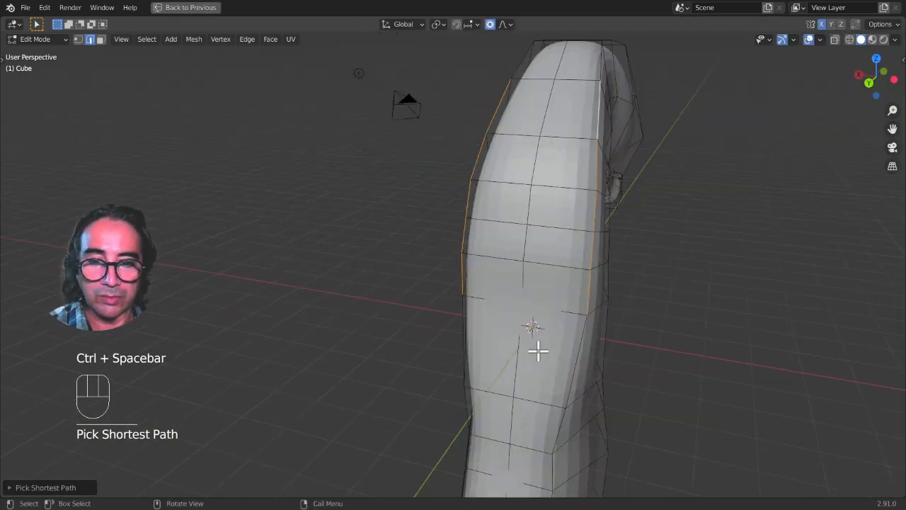
{"action": "middle_click_drag", "start_coordinate": [538, 349], "coordinate": [524, 325]}
{"action": "key", "text": "s"}
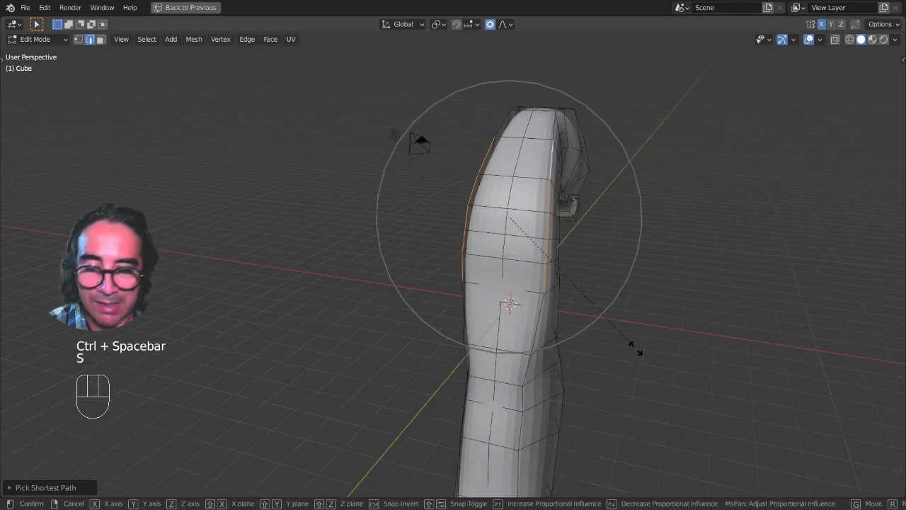
{"action": "key", "text": "x"}
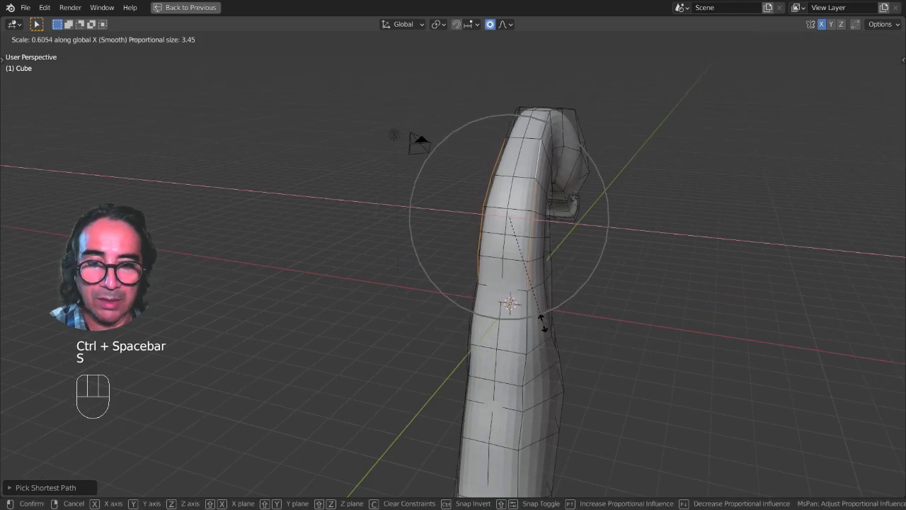
{"action": "scroll", "coordinate": [548, 325], "scroll_direction": "up", "scroll_amount": 8}
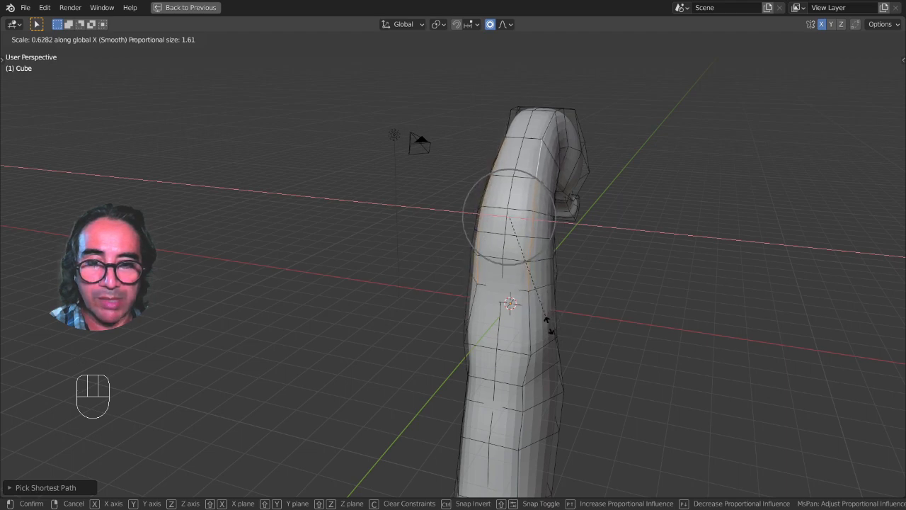
{"action": "left_click", "coordinate": [549, 325]}
Step: Examine the back of the neck up close from several angles, ending on the throat side below the head
{"action": "middle_click_drag", "start_coordinate": [547, 324], "coordinate": [485, 317]}
{"action": "key", "text": "KP_Decimal"}
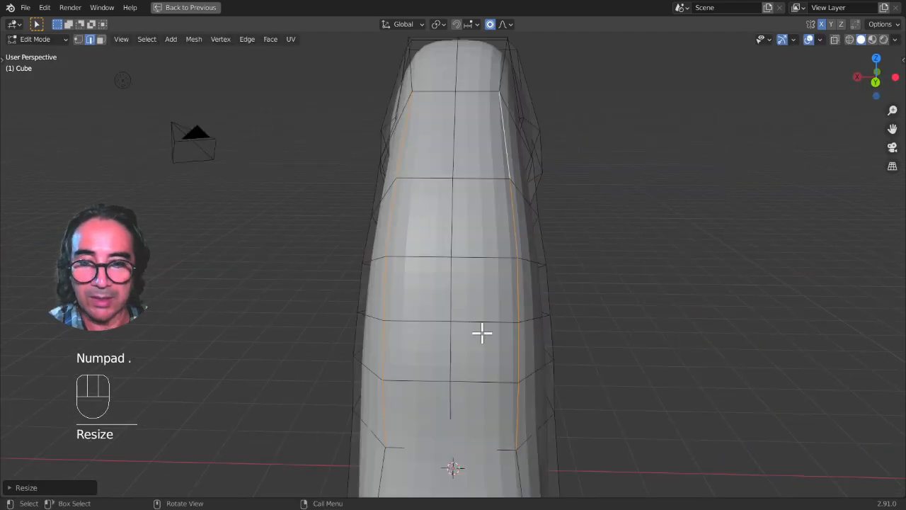
{"action": "scroll", "coordinate": [477, 330], "scroll_direction": "down", "scroll_amount": 1}
{"action": "middle_click_drag", "start_coordinate": [423, 304], "coordinate": [438, 302]}
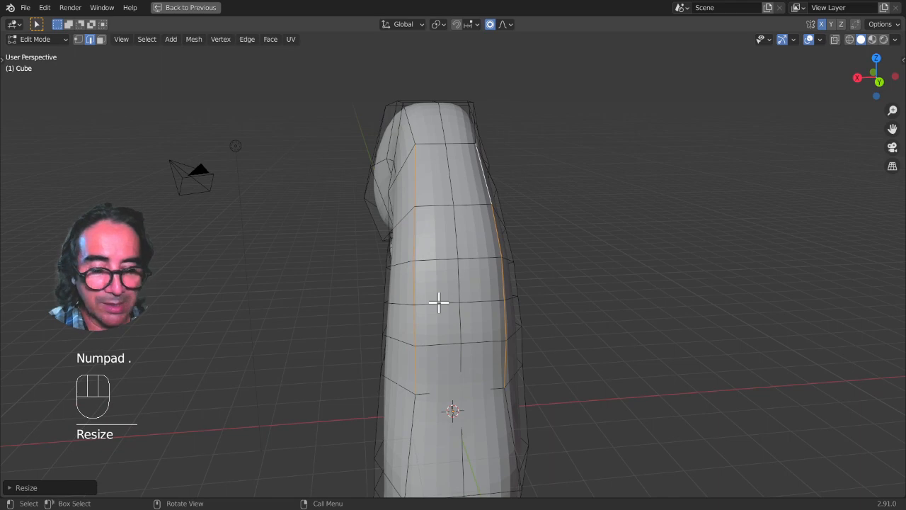
{"action": "key", "text": "KP_Decimal"}
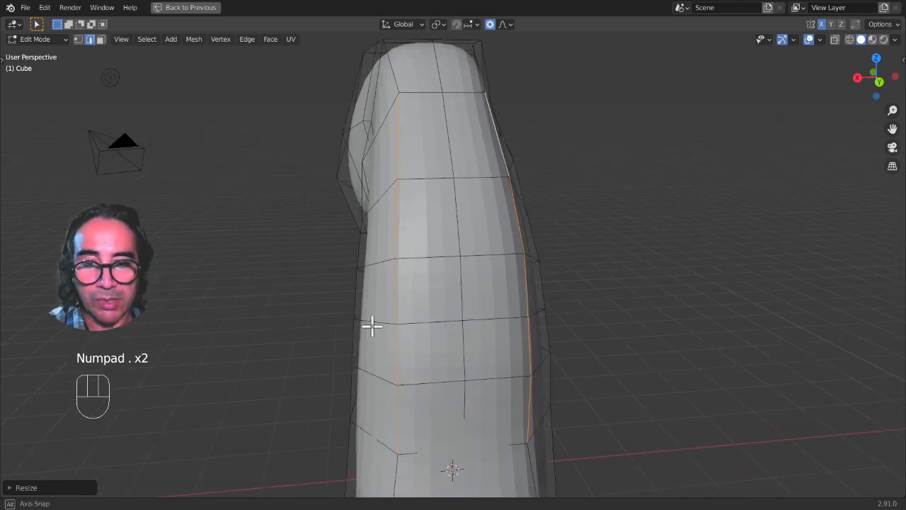
{"action": "middle_click_drag", "start_coordinate": [370, 323], "coordinate": [458, 298]}
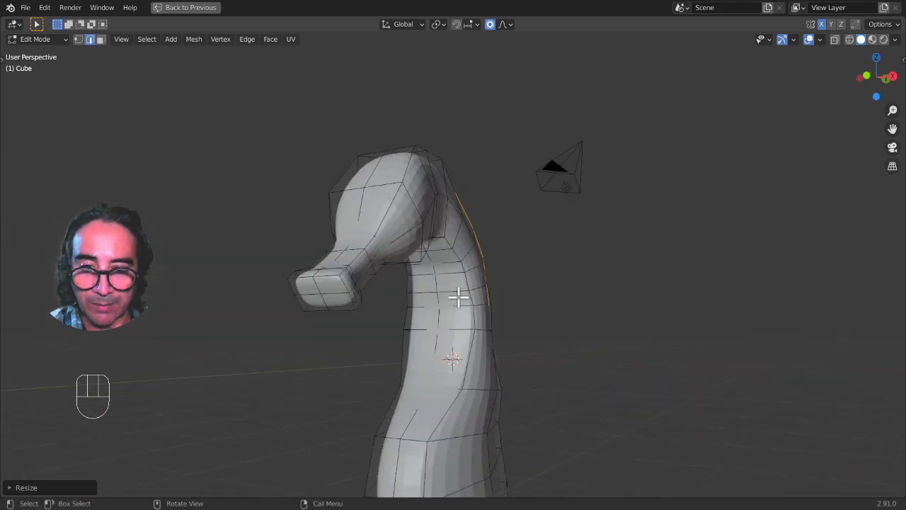
Step: Select the edge paths on both sides of the throat and scale them inward along X with a proportional size of 1.61
{"action": "left_click", "coordinate": [448, 241]}
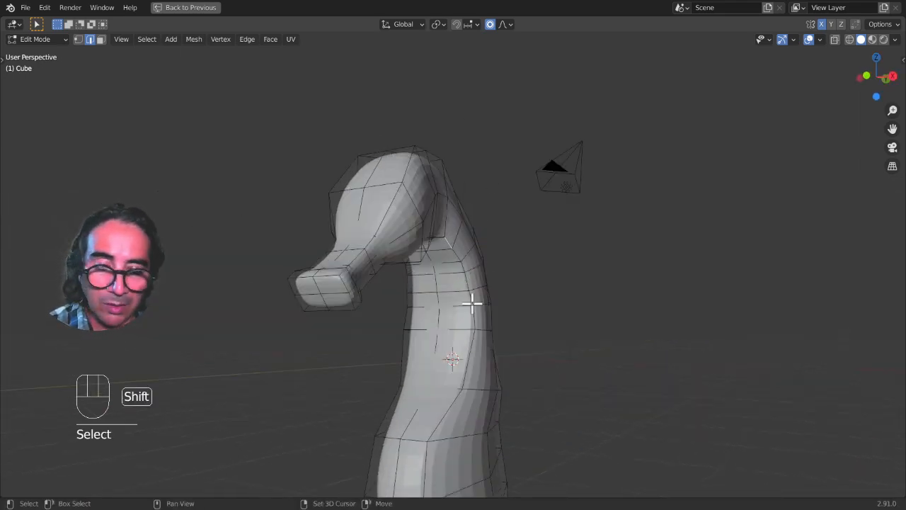
{"action": "left_click", "coordinate": [402, 337], "text": "ctrl+shift"}
{"action": "middle_click_drag", "start_coordinate": [402, 338], "coordinate": [466, 246]}
{"action": "left_click", "coordinate": [465, 234], "text": "shift"}
{"action": "left_click", "coordinate": [435, 314], "text": "ctrl+shift"}
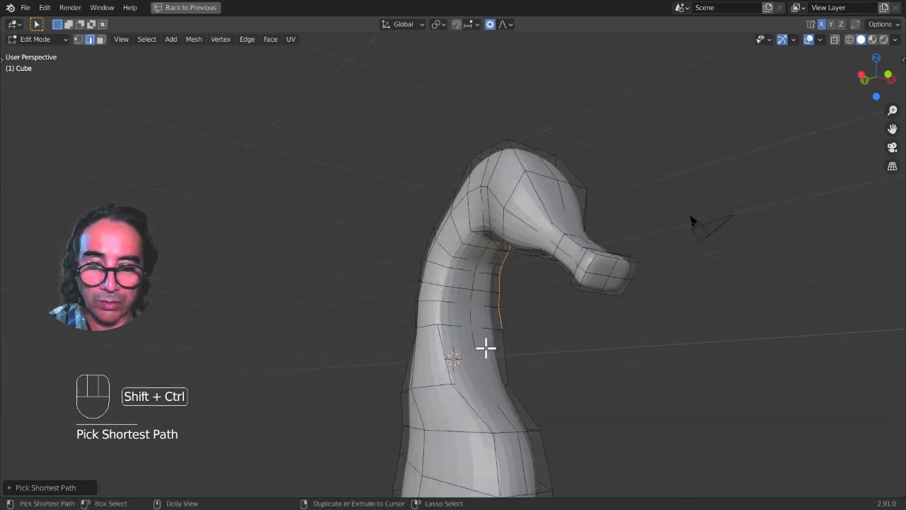
{"action": "middle_click_drag", "start_coordinate": [629, 400], "coordinate": [616, 402]}
{"action": "key", "text": "s"}
{"action": "key", "text": "x"}
{"action": "scroll", "coordinate": [560, 380], "scroll_direction": "up", "scroll_amount": 6}
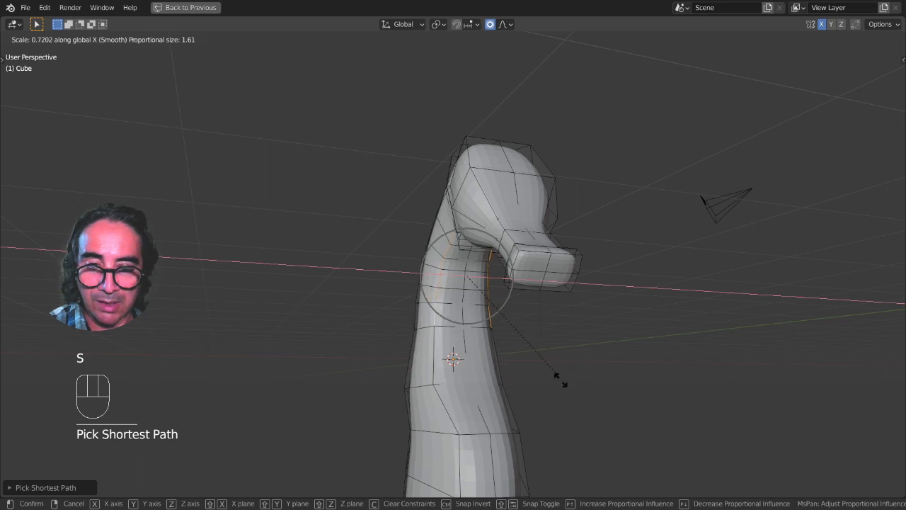
{"action": "left_click", "coordinate": [548, 364]}
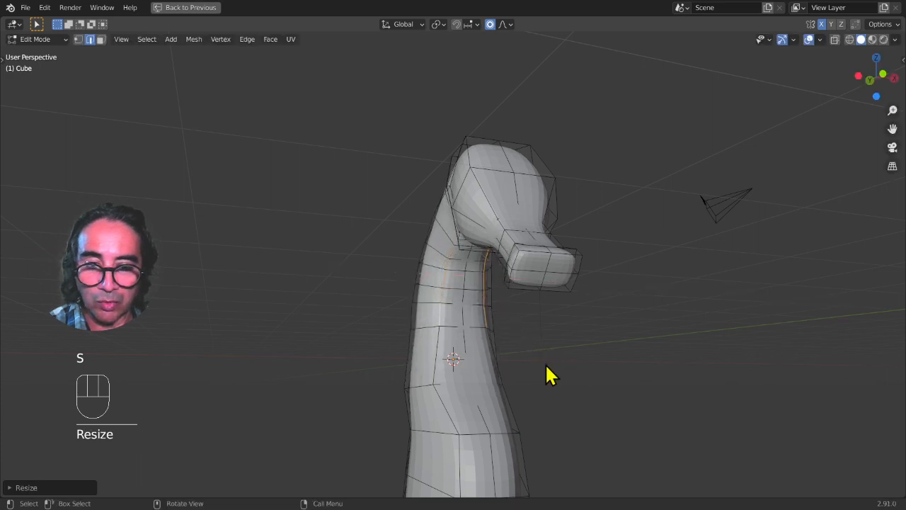
Step: Switch to Object Mode and examine the smoothed head and neck from the side
{"action": "key", "text": "Tab"}
{"action": "middle_click_drag", "start_coordinate": [546, 374], "coordinate": [500, 391]}
{"action": "scroll", "coordinate": [500, 389], "scroll_direction": "up", "scroll_amount": 2}
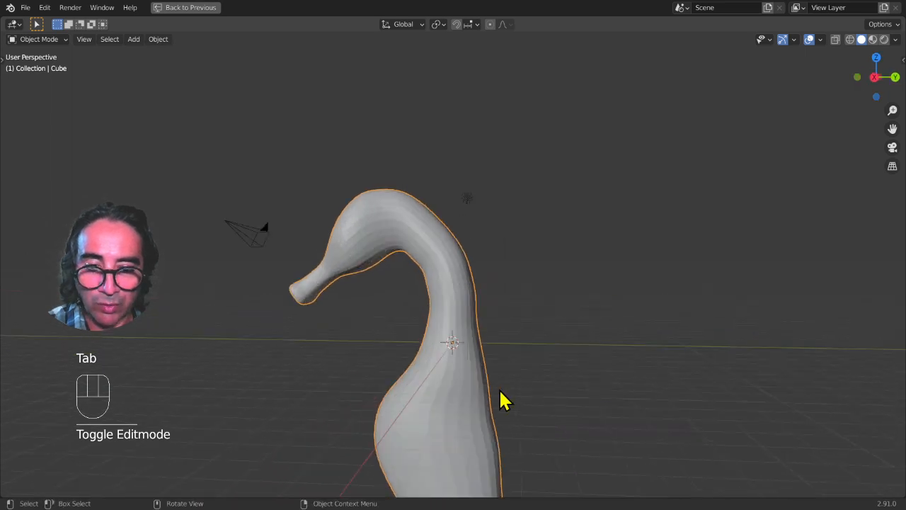
Step: Bring back the full window layout and apply the seahorse's Subdivision Surface modifier at viewport level 2
{"action": "key", "text": "ctrl+space"}
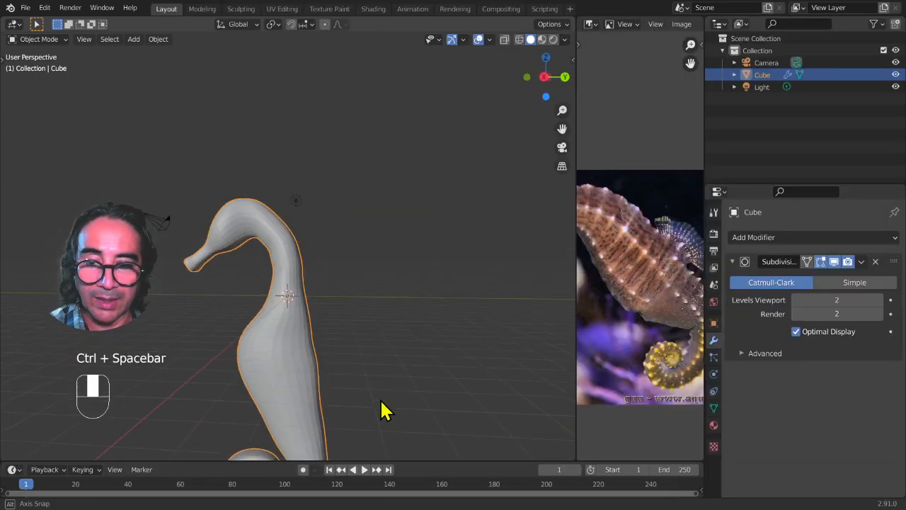
{"action": "middle_click_drag", "start_coordinate": [384, 410], "coordinate": [305, 368]}
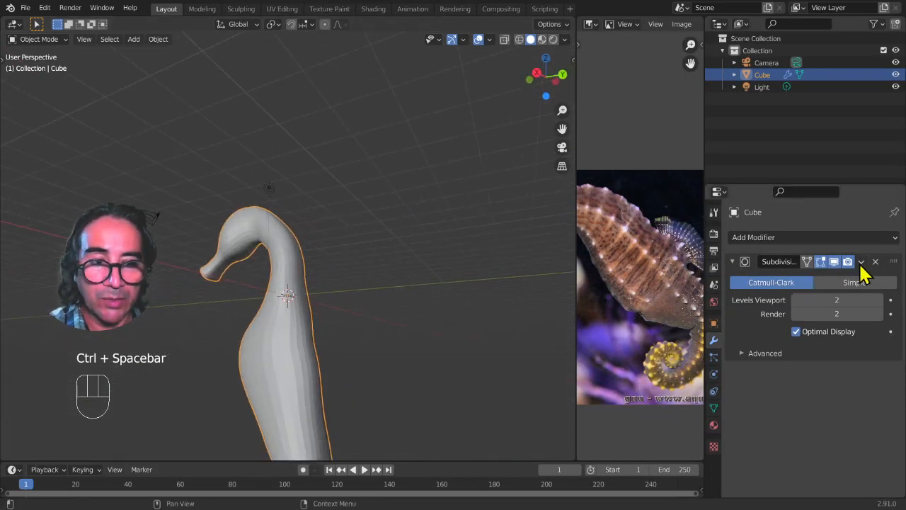
{"action": "left_click", "coordinate": [861, 263]}
{"action": "left_click", "coordinate": [801, 278]}
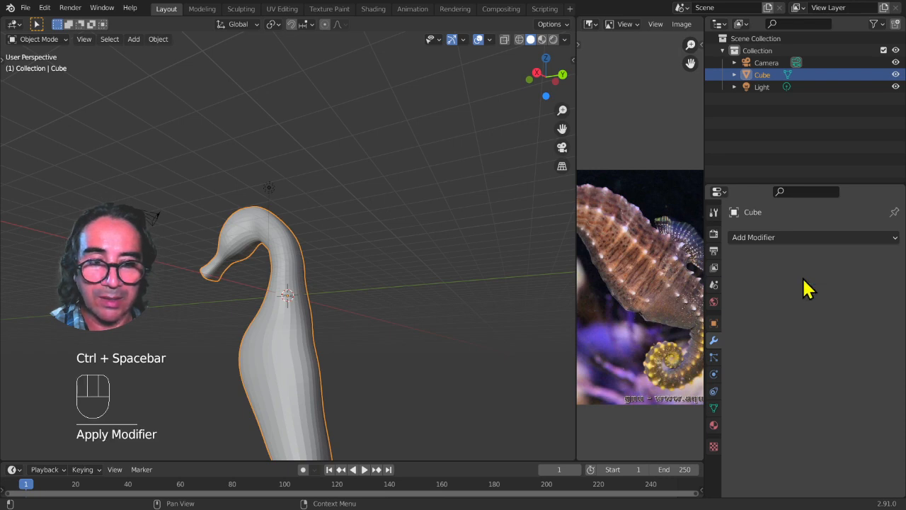
{"action": "middle_click_drag", "start_coordinate": [350, 384], "coordinate": [332, 373], "text": "shift"}
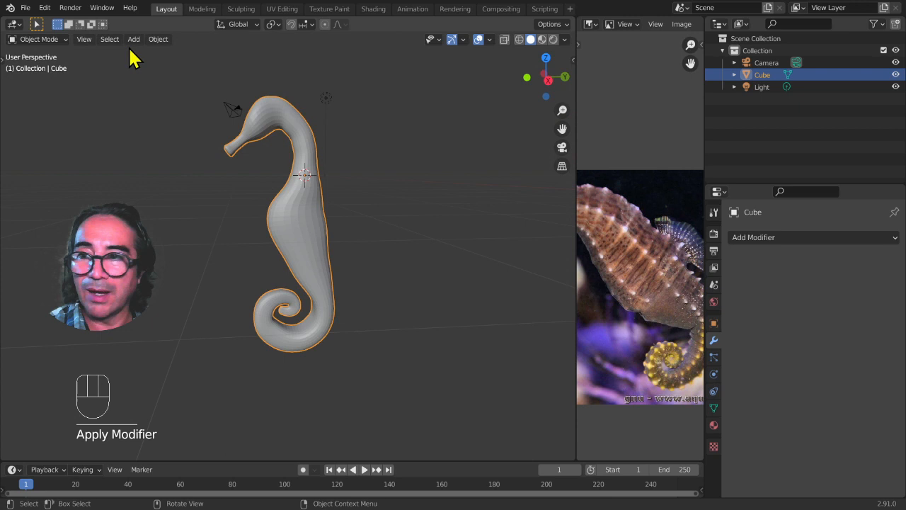
Step: Save the project over HIPPOCAMPE.blend in the Pictures/references/hippocampe folder
{"action": "left_click", "coordinate": [27, 8]}
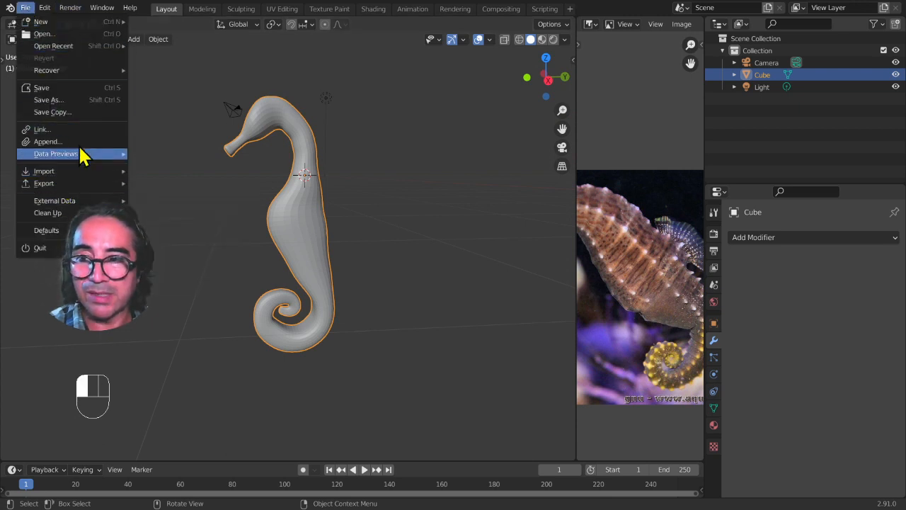
{"action": "left_click", "coordinate": [50, 101]}
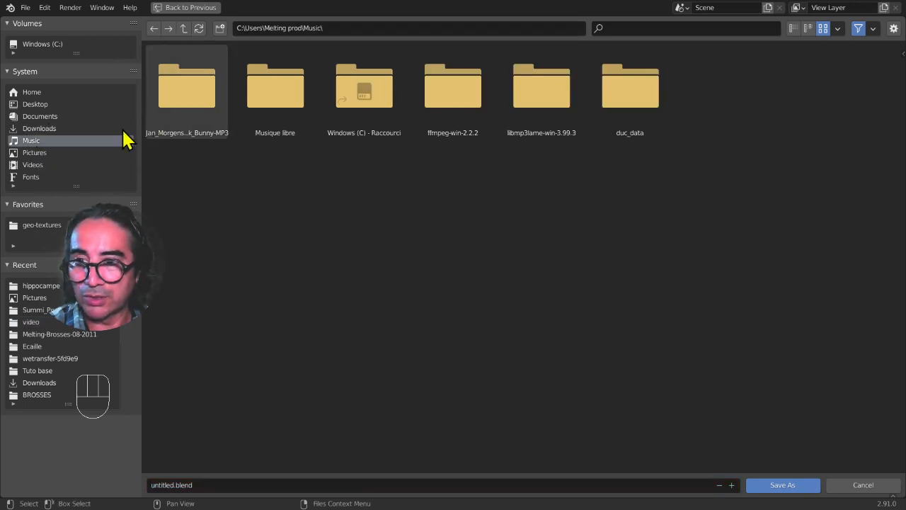
{"action": "left_click", "coordinate": [32, 152]}
{"action": "double_click", "coordinate": [192, 107]}
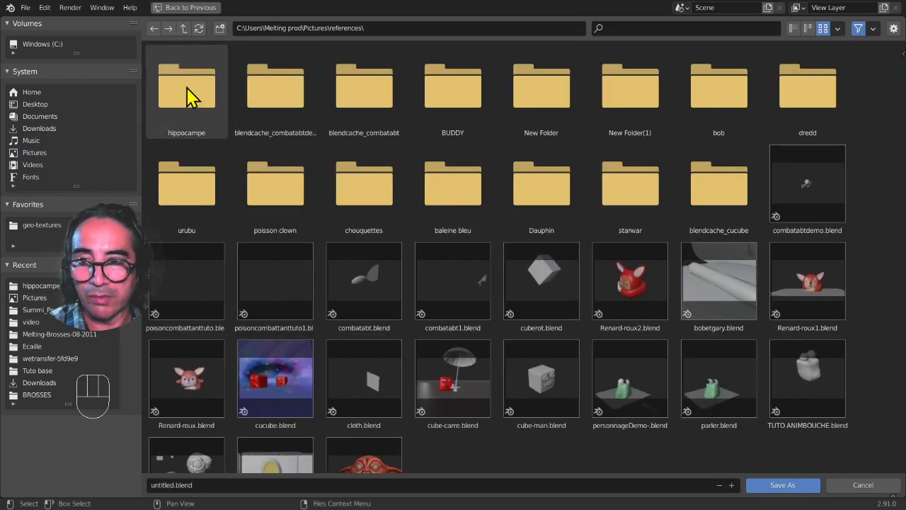
{"action": "double_click", "coordinate": [189, 94]}
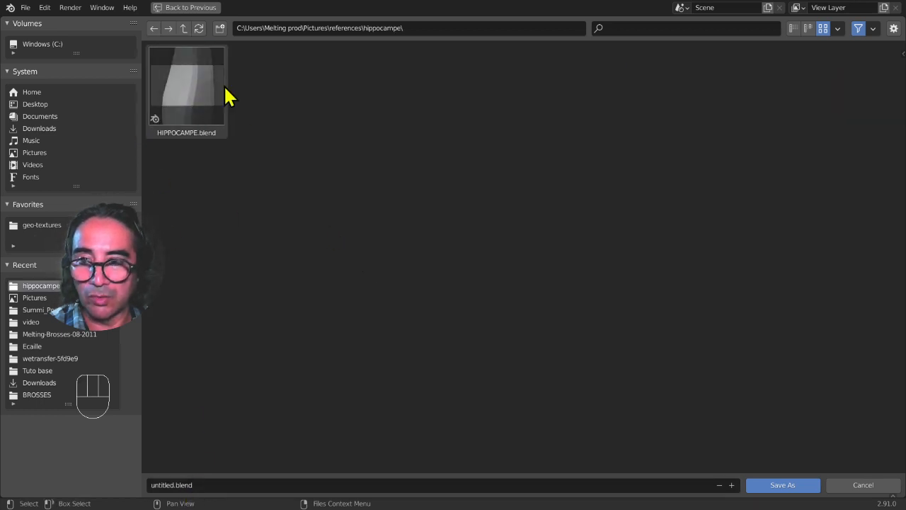
{"action": "left_click", "coordinate": [191, 88]}
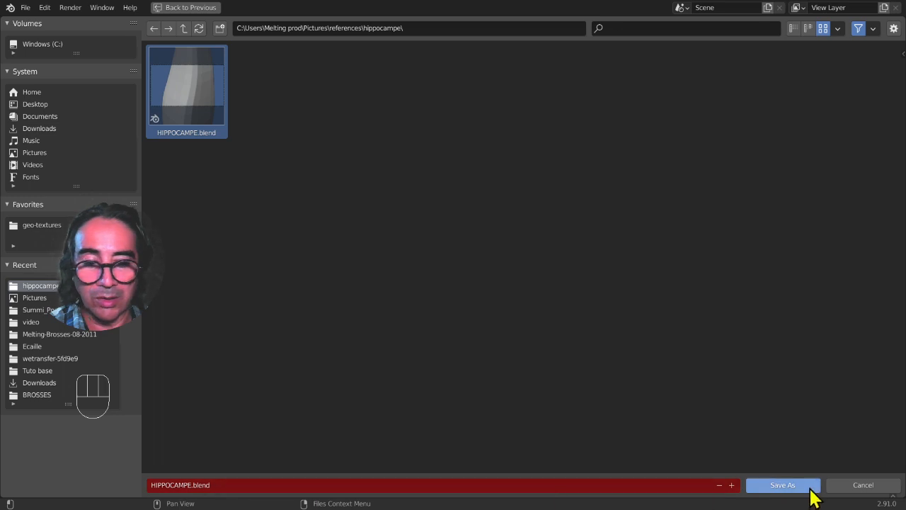
{"action": "left_click", "coordinate": [787, 490]}
Step: Check the dense mesh in Edit Mode and undo back to the seahorse's unapplied Subdivision Surface modifier
{"action": "middle_click_drag", "start_coordinate": [378, 372], "coordinate": [392, 332]}
{"action": "scroll", "coordinate": [387, 323], "scroll_direction": "up", "scroll_amount": 2}
{"action": "middle_click_drag", "start_coordinate": [368, 391], "coordinate": [366, 294], "text": "shift"}
{"action": "middle_click_drag", "start_coordinate": [339, 210], "coordinate": [312, 290]}
{"action": "key", "text": "Tab"}
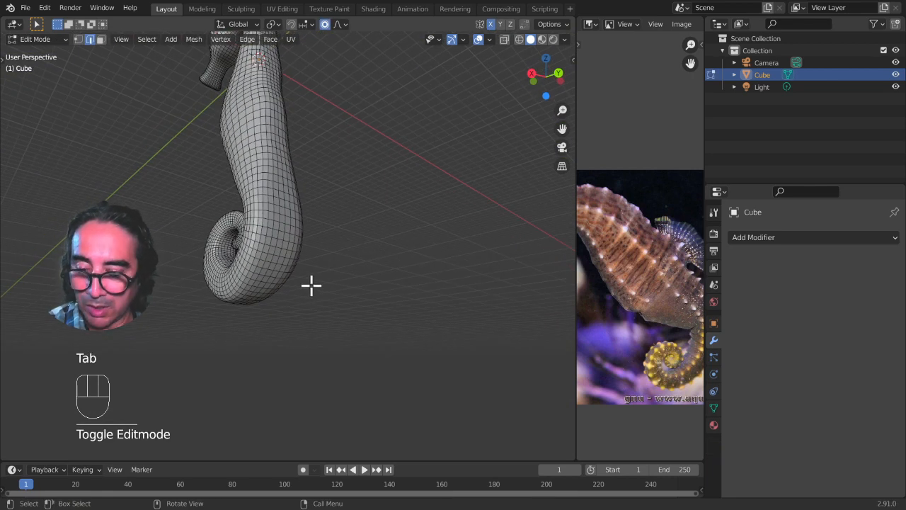
{"action": "key", "text": "ctrl+z"}
{"action": "key", "text": "ctrl+z"}
{"action": "key", "text": "ctrl+z"}
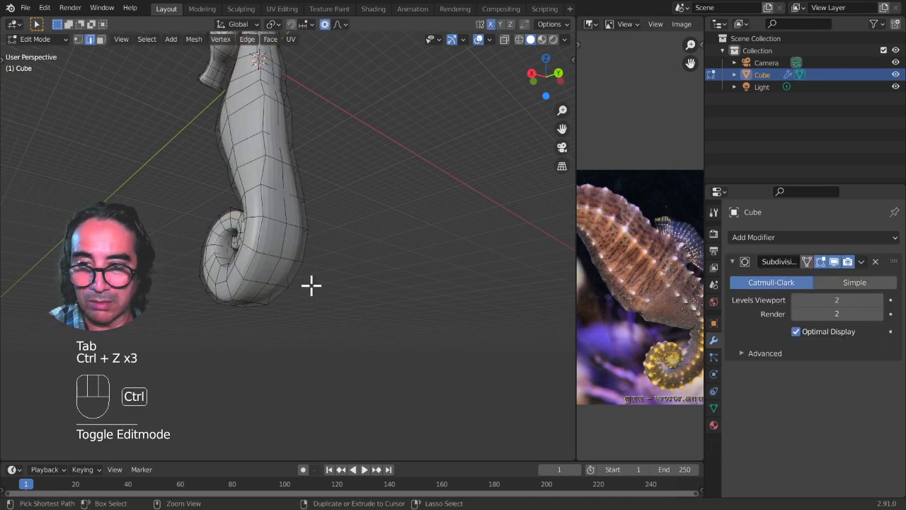
Step: Select the edge path along the outer bend of the tail and move it outward and down in the right view using proportional editing
{"action": "left_click", "coordinate": [285, 247]}
{"action": "middle_click_drag", "start_coordinate": [278, 310], "coordinate": [295, 305]}
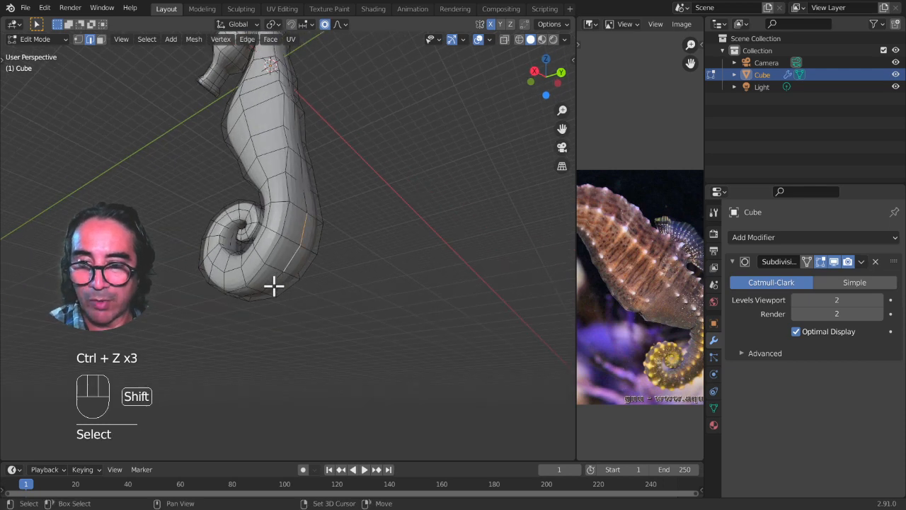
{"action": "key", "text": "KP_3"}
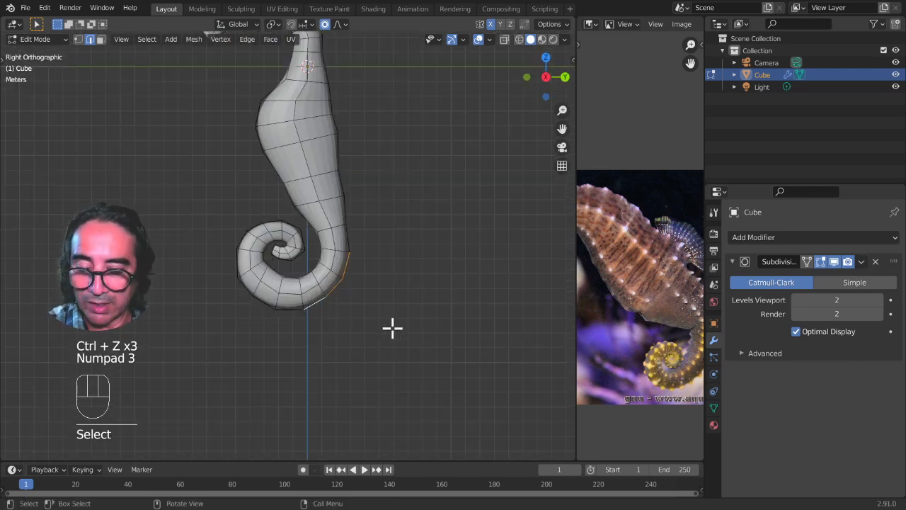
{"action": "key", "text": "g"}
{"action": "scroll", "coordinate": [402, 334], "scroll_direction": "down", "scroll_amount": 13}
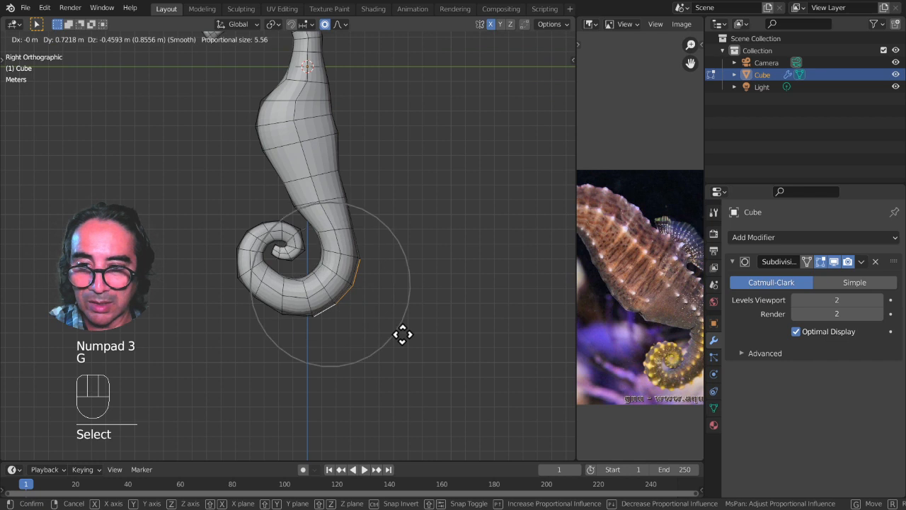
{"action": "left_click", "coordinate": [407, 337]}
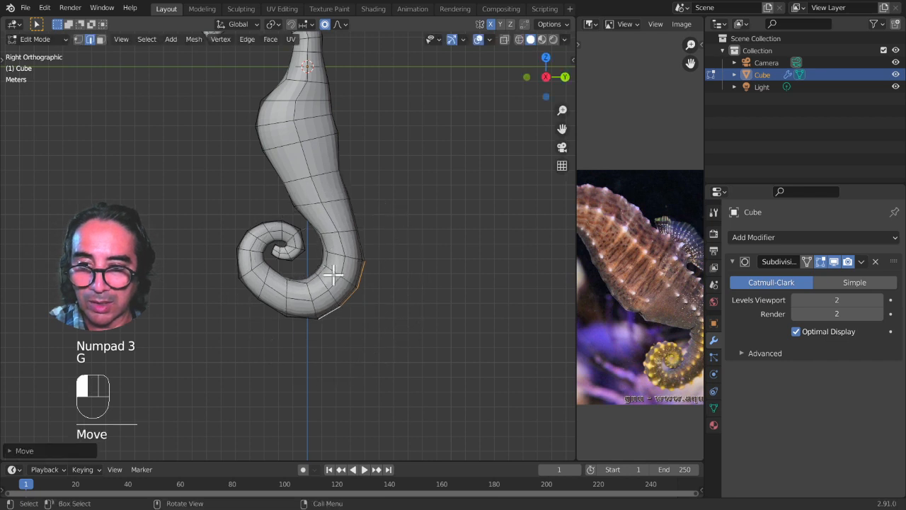
Step: Move the inner edge of the tail bend about -0.49 m in Y and 0.26 m in Z, with proportional size 6.73
{"action": "left_click", "coordinate": [404, 295]}
{"action": "key", "text": "g"}
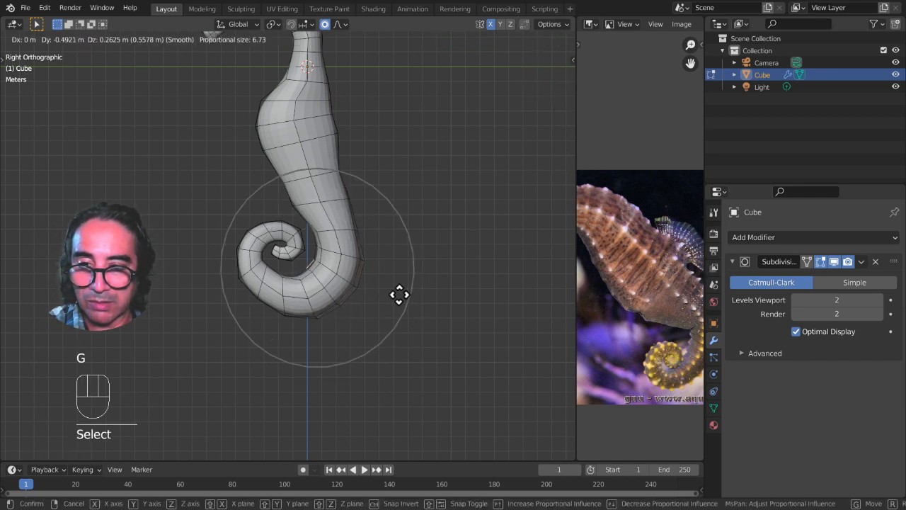
{"action": "left_click", "coordinate": [398, 293]}
Step: Select the edge paths on both sides of the tail bend's back, scale them inward, and check the smoothed tail in Object Mode
{"action": "middle_click_drag", "start_coordinate": [397, 293], "coordinate": [259, 261]}
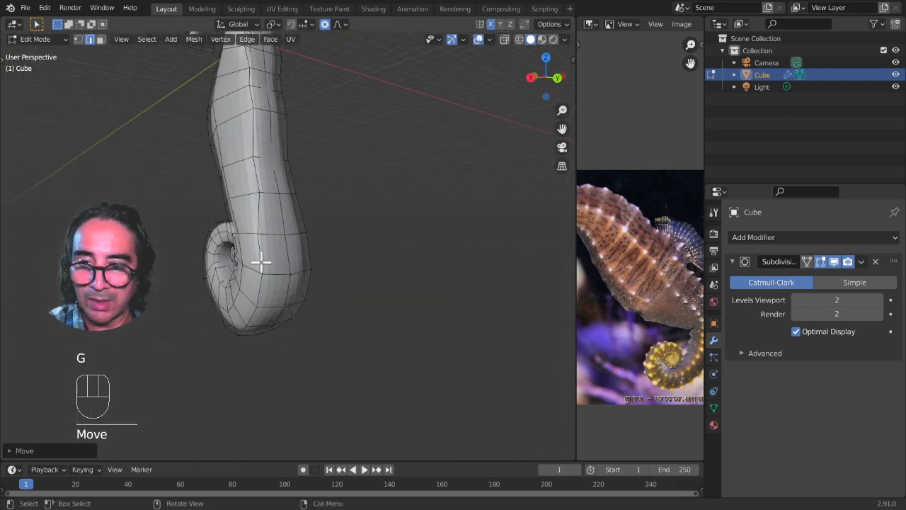
{"action": "left_click", "coordinate": [263, 286]}
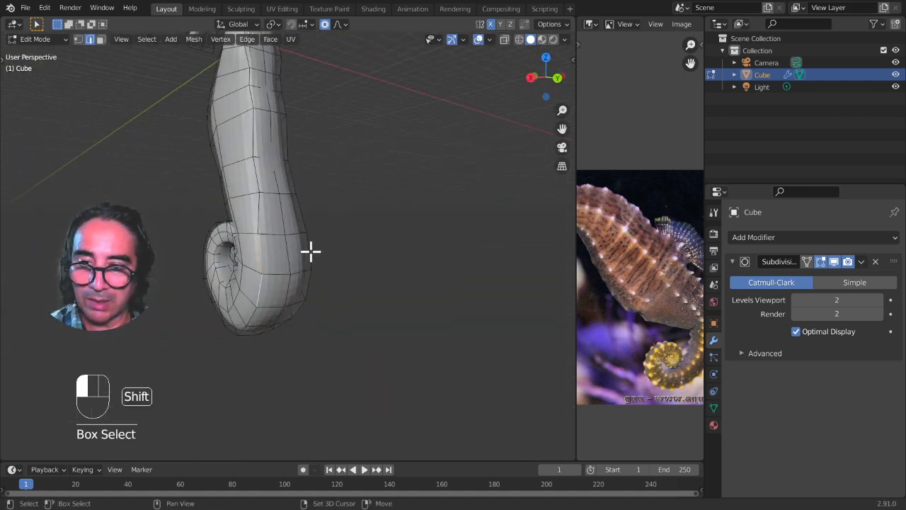
{"action": "middle_click_drag", "start_coordinate": [341, 294], "coordinate": [346, 311]}
{"action": "left_click", "coordinate": [286, 281], "text": "shift"}
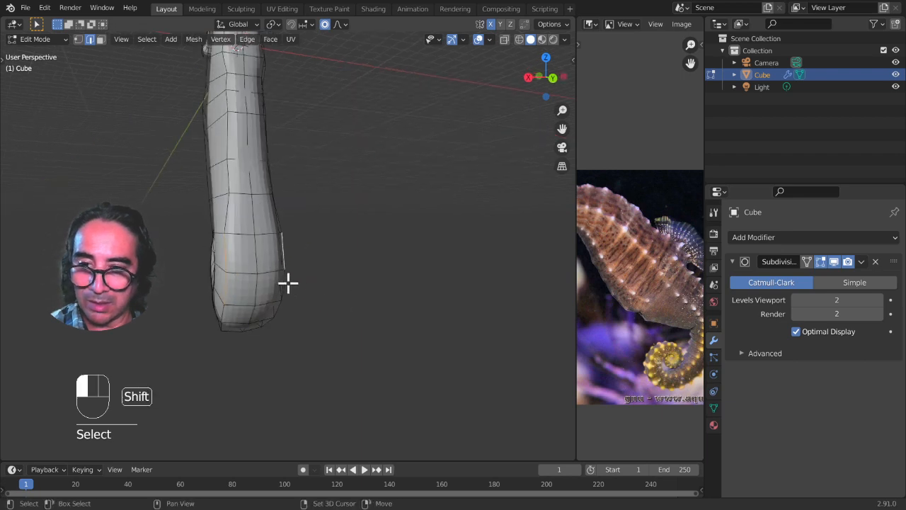
{"action": "key", "text": "s"}
{"action": "left_click", "coordinate": [359, 305]}
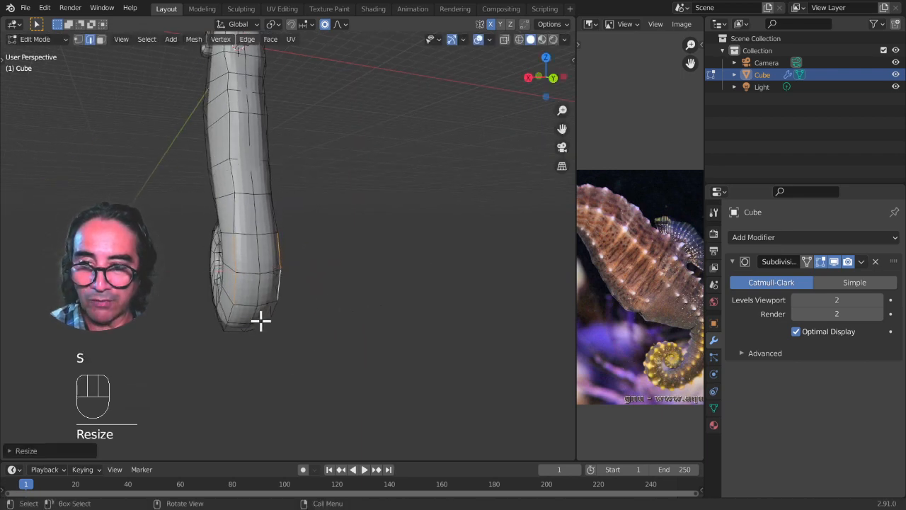
{"action": "key", "text": "Tab"}
{"action": "mouse_move", "coordinate": [333, 331]}
{"action": "middle_mouse_down"}
{"action": "mouse_move", "coordinate": [290, 344]}
{"action": "mouse_move", "coordinate": [410, 346]}
{"action": "mouse_move", "coordinate": [366, 351]}
{"action": "mouse_move", "coordinate": [380, 356]}
{"action": "mouse_move", "coordinate": [316, 338]}
{"action": "middle_mouse_up"}
Step: Select an edge on the lower belly and move it about -0.57 m in Y and -0.33 m in Z, with proportional size 4.18
{"action": "key", "text": "Tab"}
{"action": "middle_click_drag", "start_coordinate": [279, 226], "coordinate": [356, 236]}
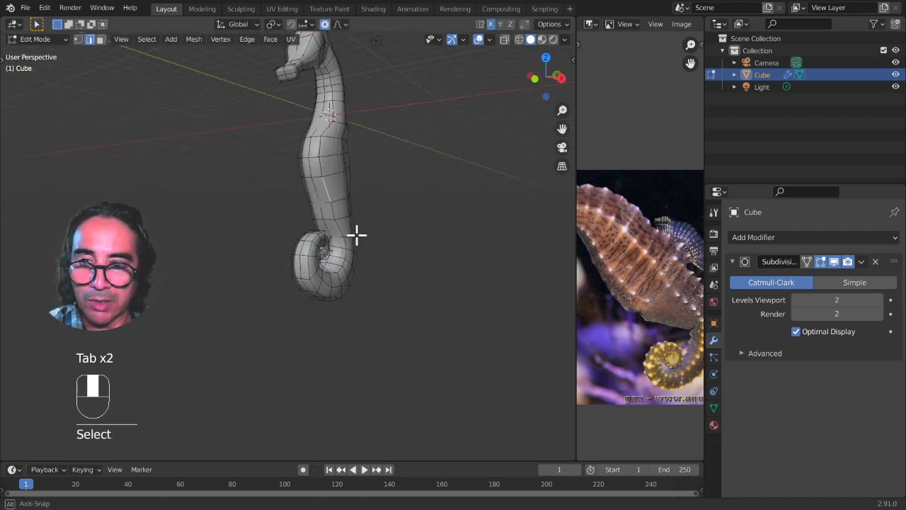
{"action": "key", "text": "KP_3"}
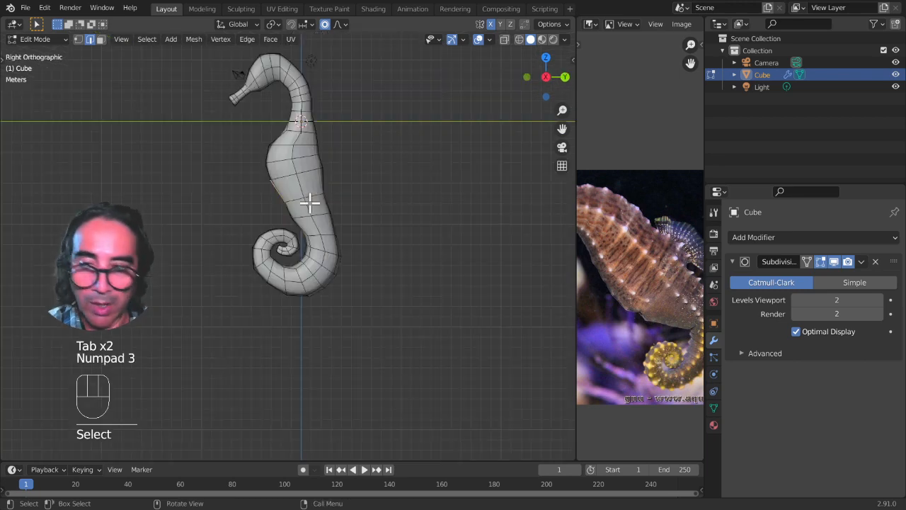
{"action": "key", "text": "g"}
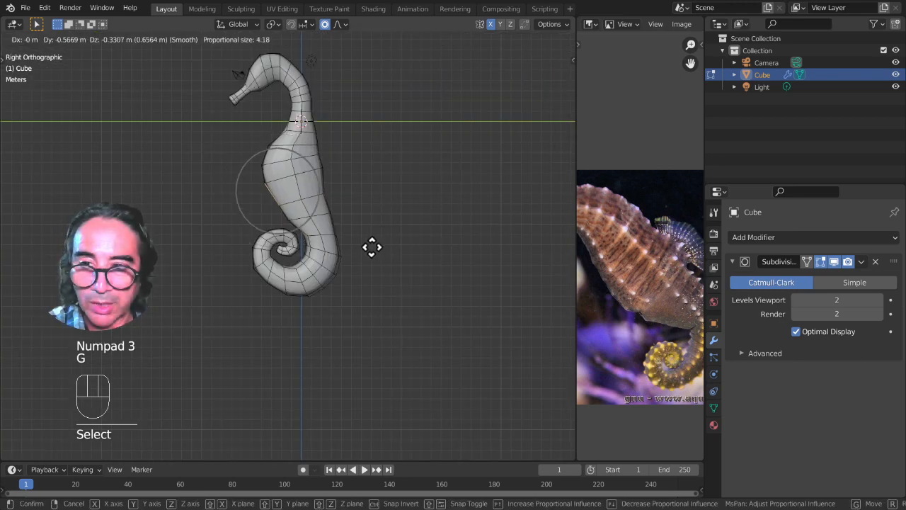
{"action": "left_click", "coordinate": [367, 249]}
Step: Switch to Object Mode, check the seahorse's overall shape, and save the file
{"action": "key", "text": "Tab"}
{"action": "mouse_move", "coordinate": [319, 289]}
{"action": "middle_mouse_down"}
{"action": "mouse_move", "coordinate": [343, 304]}
{"action": "mouse_move", "coordinate": [337, 317]}
{"action": "mouse_move", "coordinate": [354, 301]}
{"action": "mouse_move", "coordinate": [335, 290]}
{"action": "middle_mouse_up"}
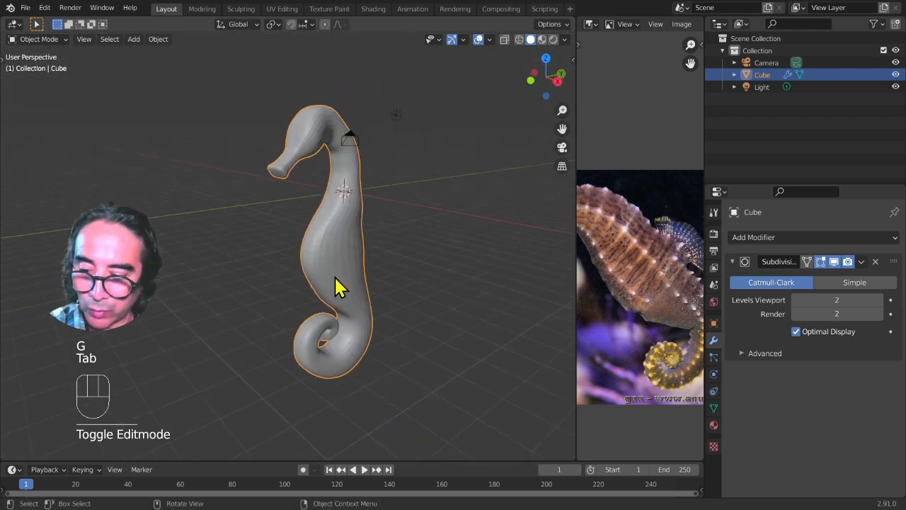
{"action": "key", "text": "ctrl+s"}
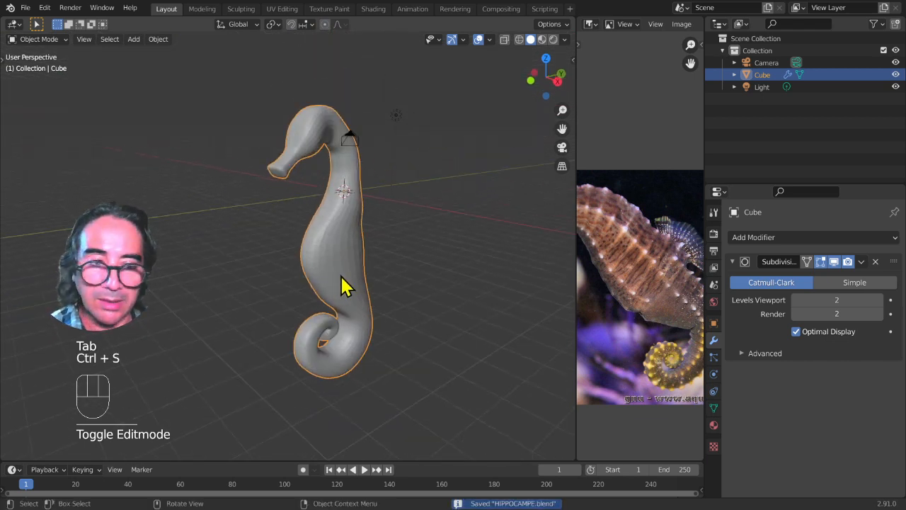
Step: Set the Subdivision Surface modifier's render and viewport levels to 1 and apply the modifier
{"action": "left_click", "coordinate": [861, 263]}
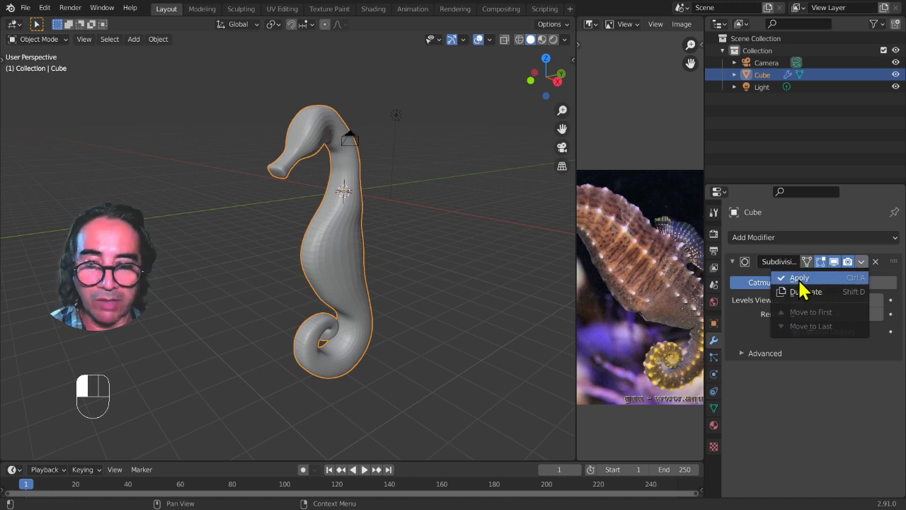
{"action": "left_click", "coordinate": [796, 314]}
{"action": "left_click", "coordinate": [795, 300]}
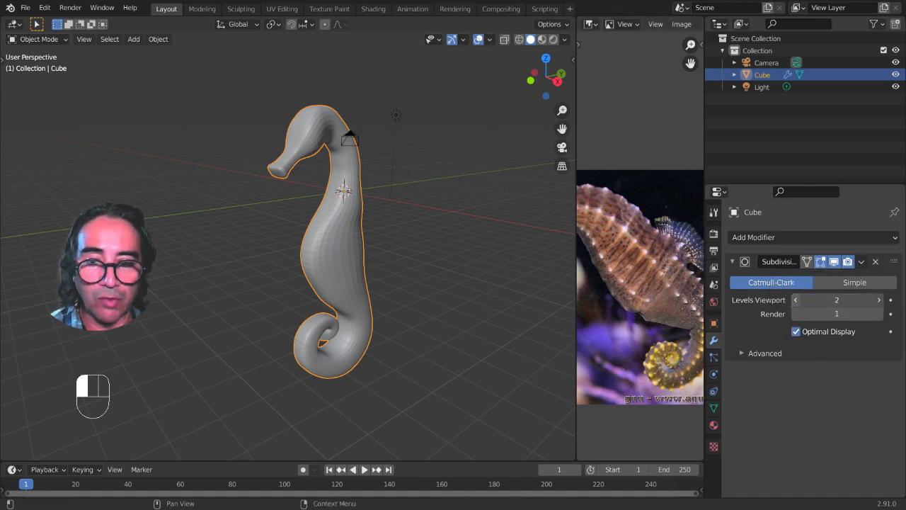
{"action": "left_click", "coordinate": [861, 262]}
{"action": "left_click", "coordinate": [800, 278]}
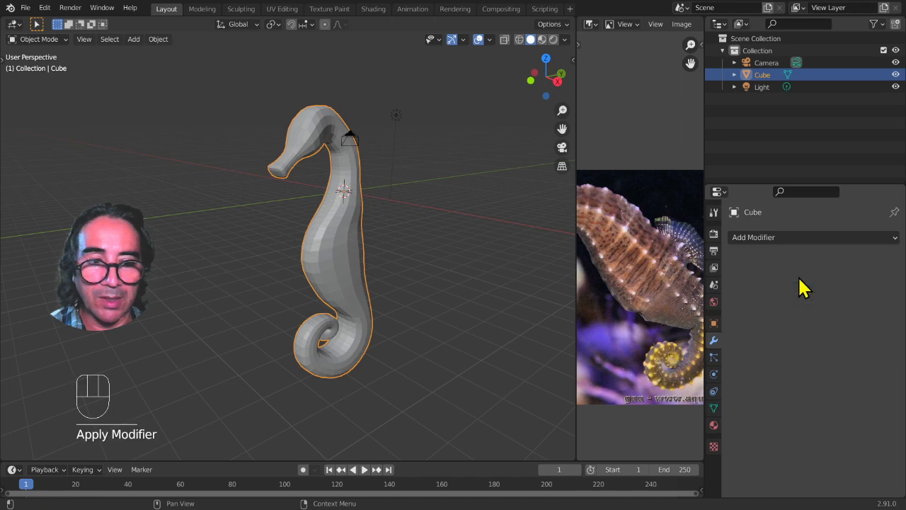
Step: Check the applied mesh in Edit Mode and set the seahorse to Shade Smooth in Object Mode
{"action": "middle_click_drag", "start_coordinate": [495, 317], "coordinate": [315, 296]}
{"action": "key", "text": "Tab"}
{"action": "key", "text": "Tab"}
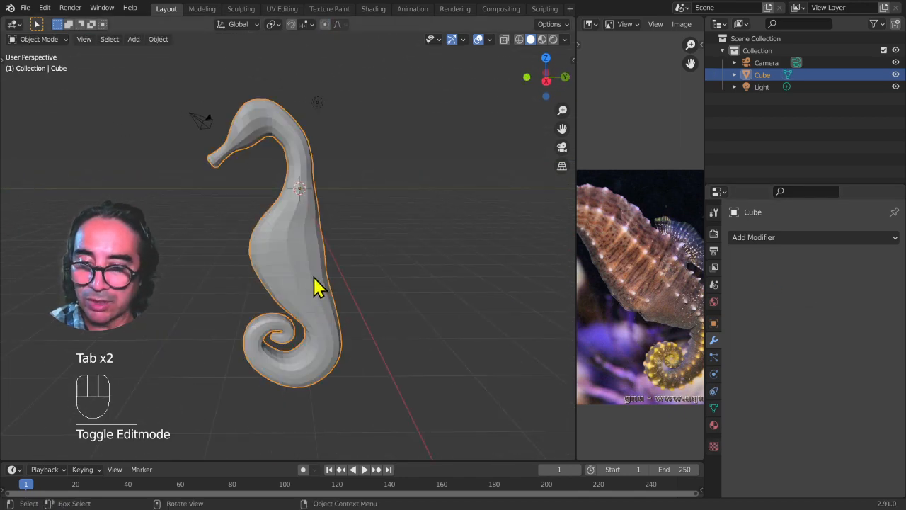
{"action": "right_click", "coordinate": [307, 261]}
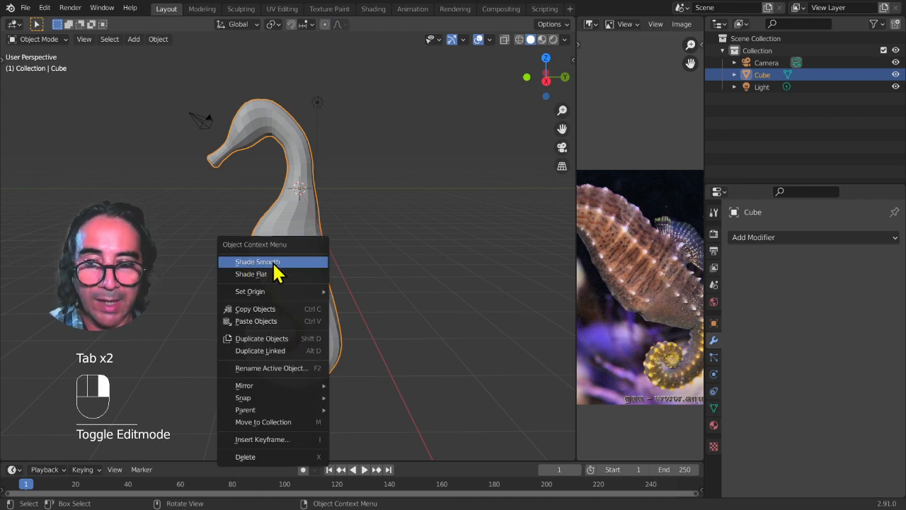
{"action": "left_click", "coordinate": [277, 262]}
Step: Examine the smooth-shaded seahorse from the front and side in a maximized viewport
{"action": "middle_click_drag", "start_coordinate": [279, 269], "coordinate": [358, 332]}
{"action": "left_click", "coordinate": [27, 8]}
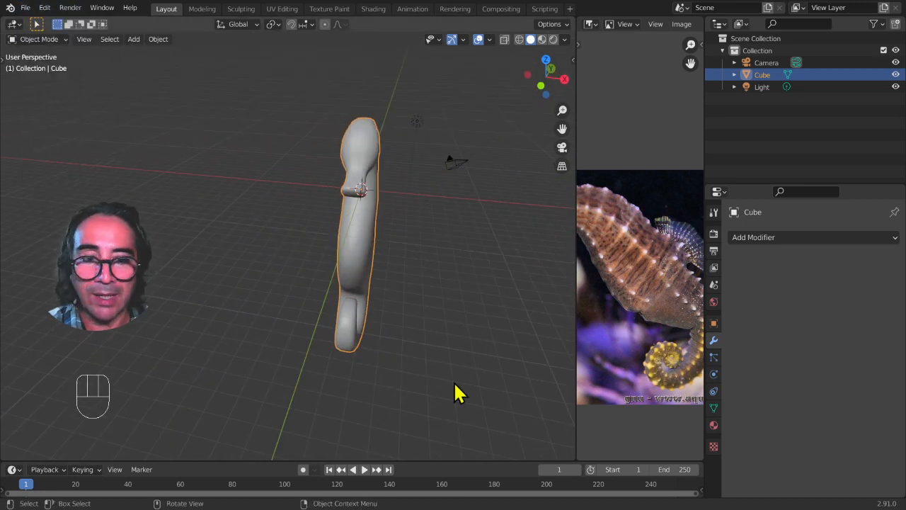
{"action": "key", "text": "ctrl+space"}
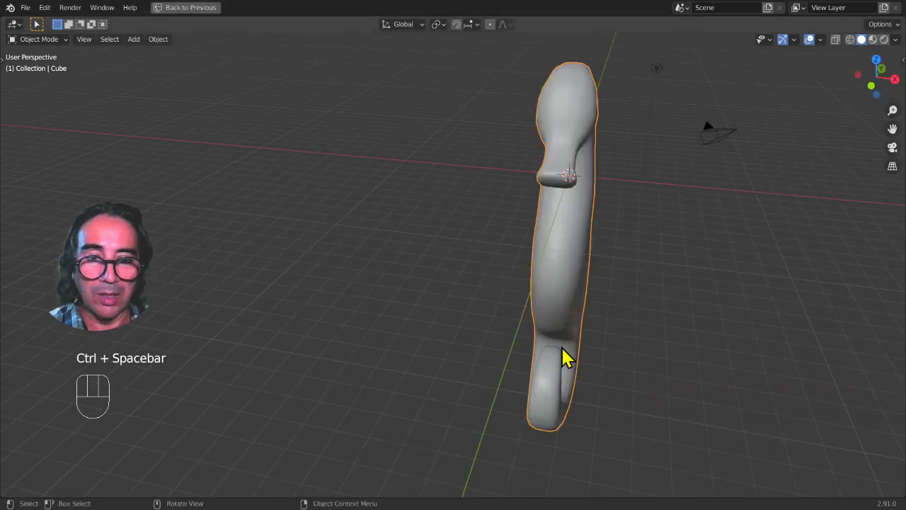
{"action": "middle_click_drag", "start_coordinate": [560, 347], "coordinate": [482, 313]}
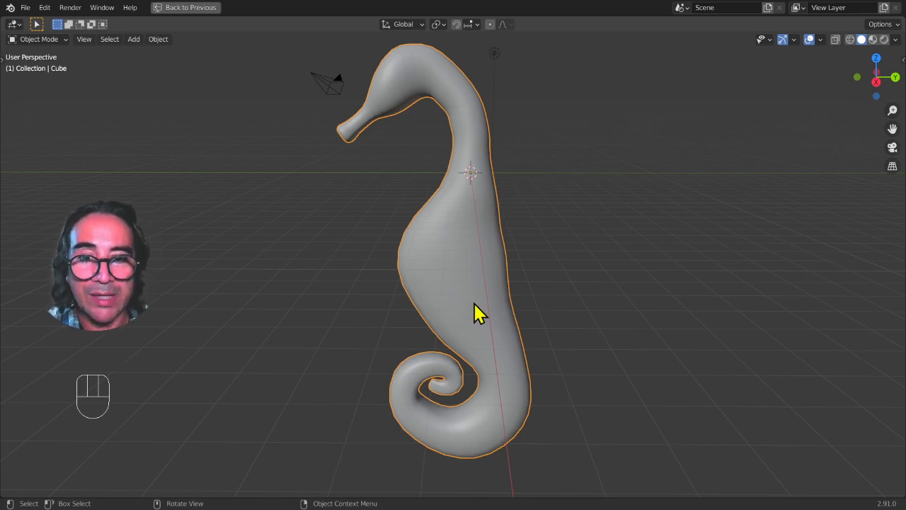
{"action": "mouse_move", "coordinate": [432, 295]}
{"action": "middle_mouse_down"}
{"action": "mouse_move", "coordinate": [446, 293]}
{"action": "mouse_move", "coordinate": [422, 289]}
{"action": "middle_mouse_up"}
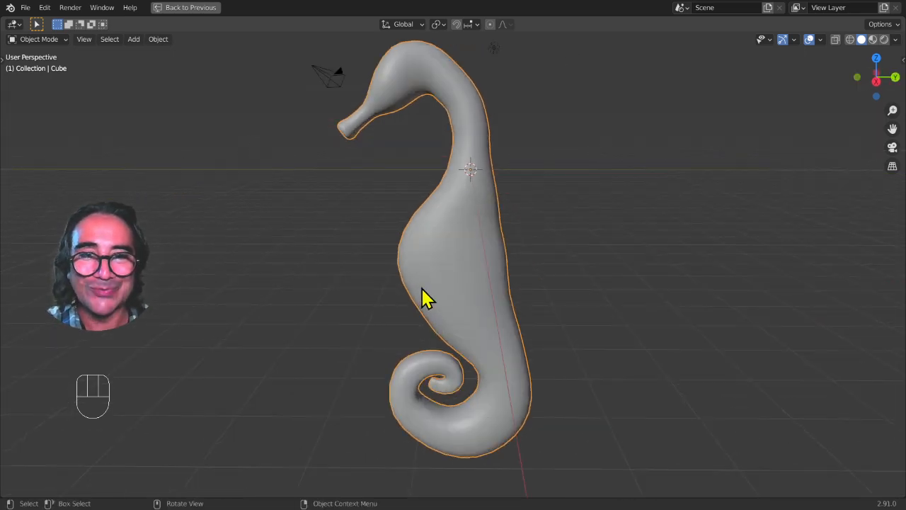